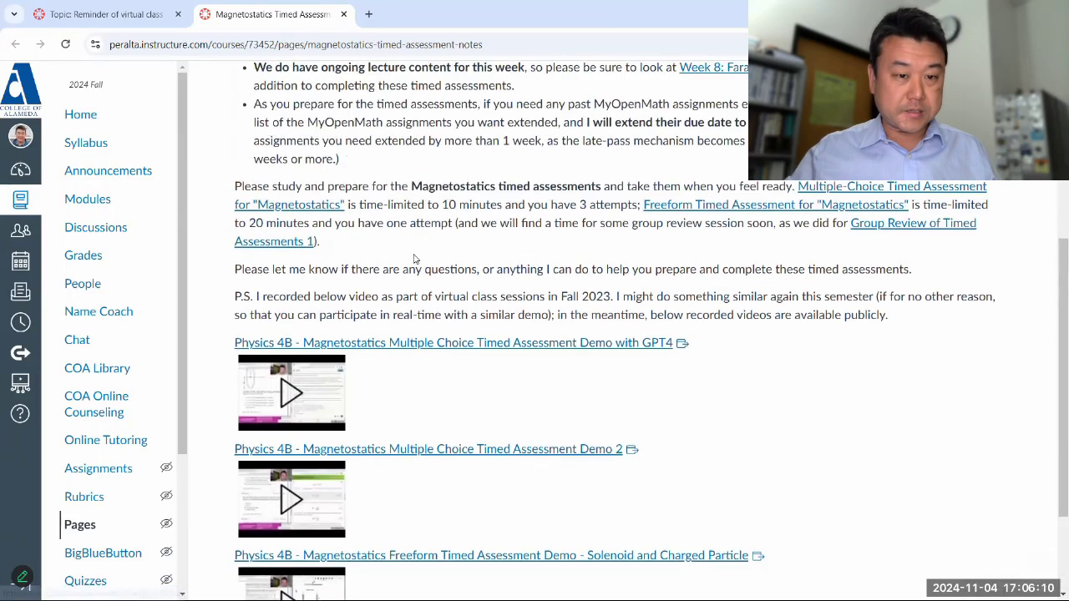
Open the Multiple-Choice Timed Assessment for "Magnetostatics" in Student View and redeem one LatePass to reopen it
scroll(415, 257, up, 5)
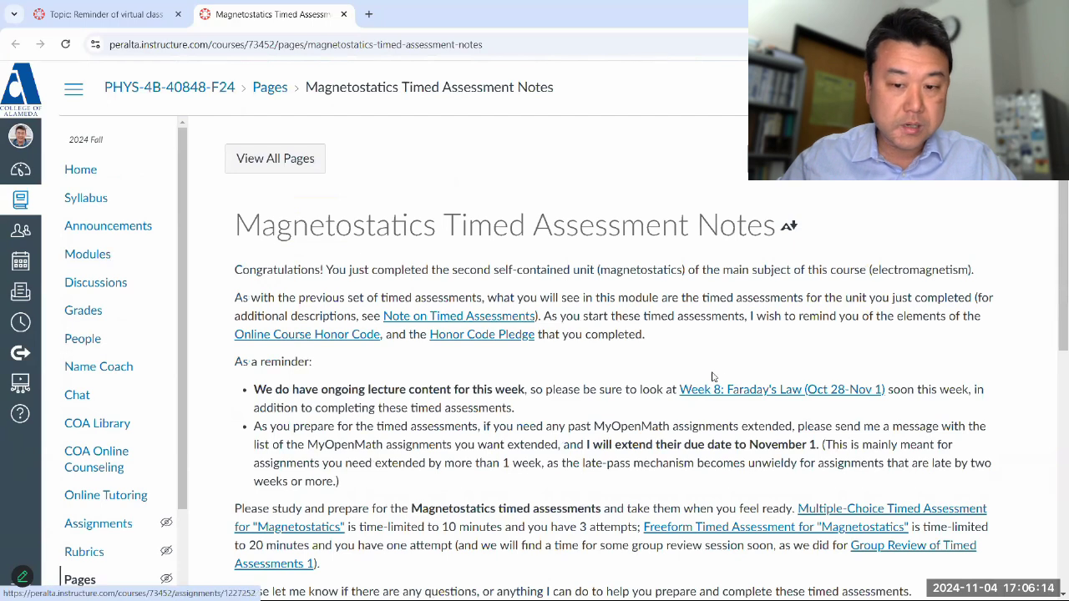
click(866, 509)
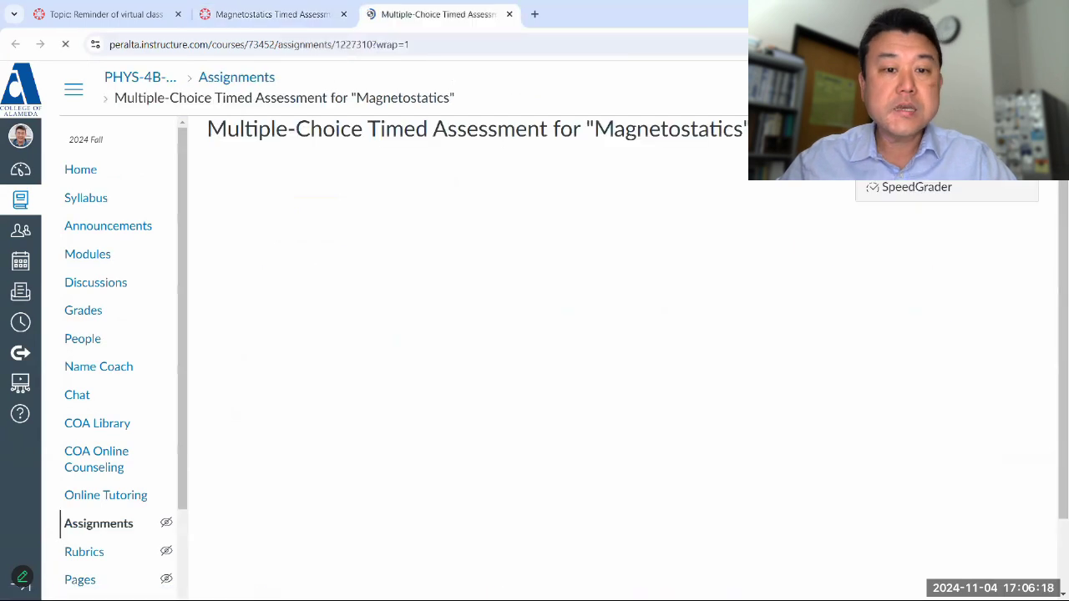
click(269, 295)
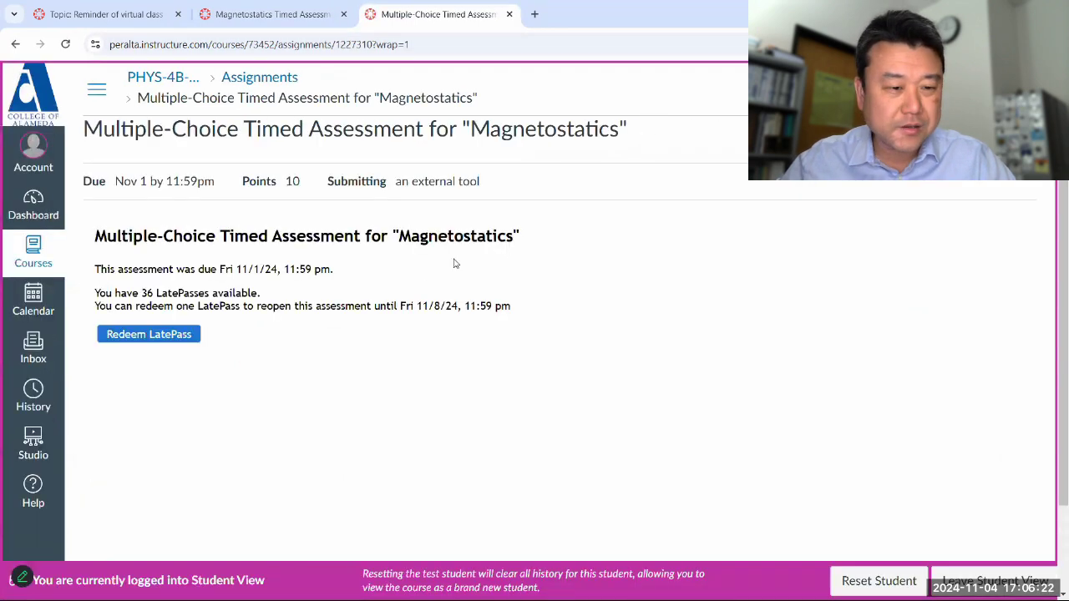
scroll(392, 299, down, 2)
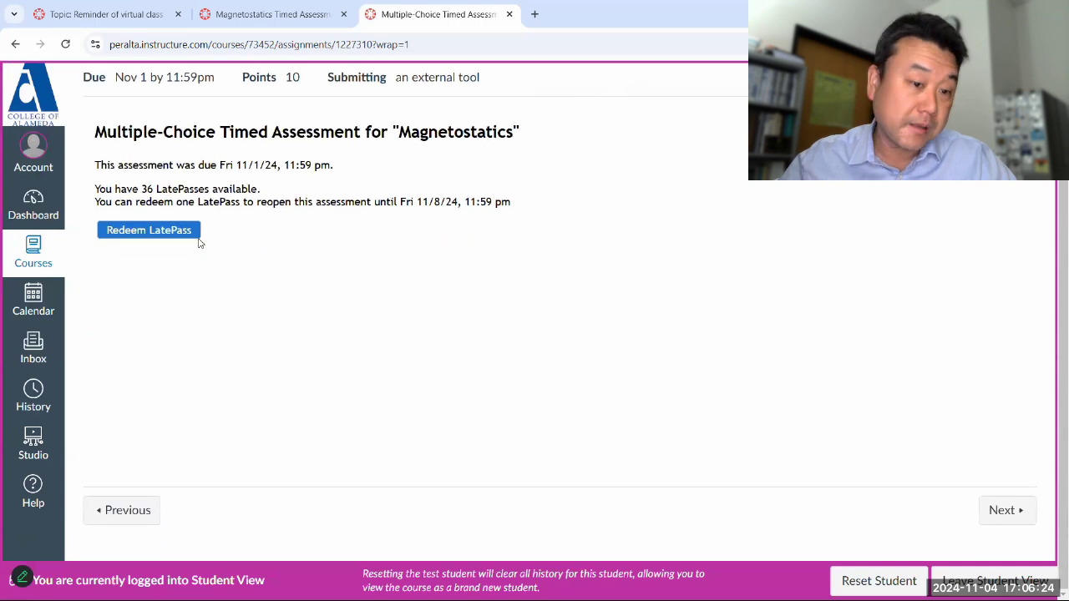
click(160, 231)
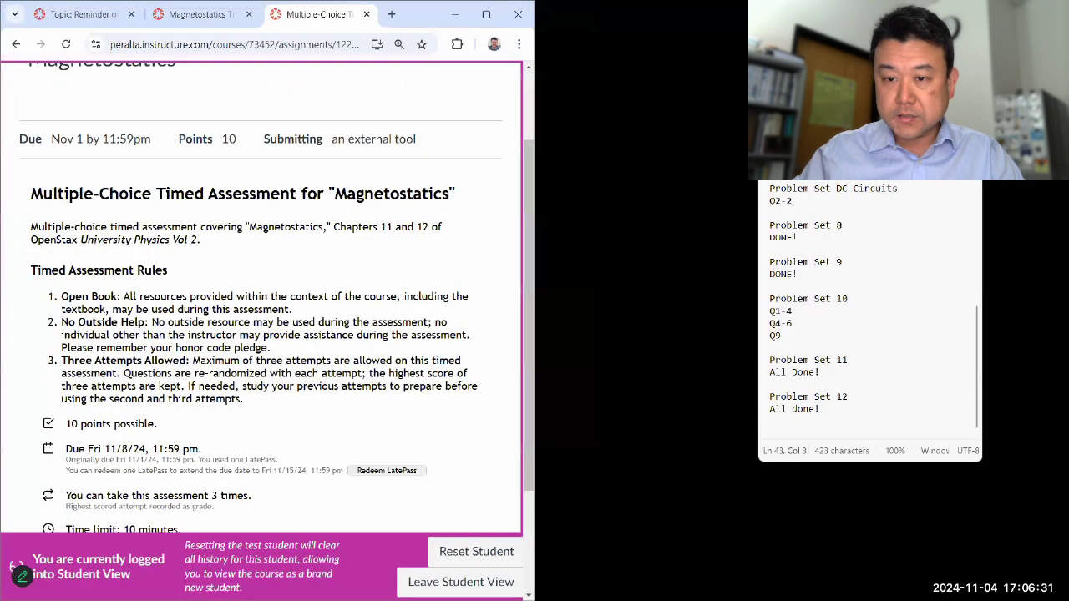
Clear away the notes window and open chat.openai.com in a separate browser window beside the assessment
click(844, 196)
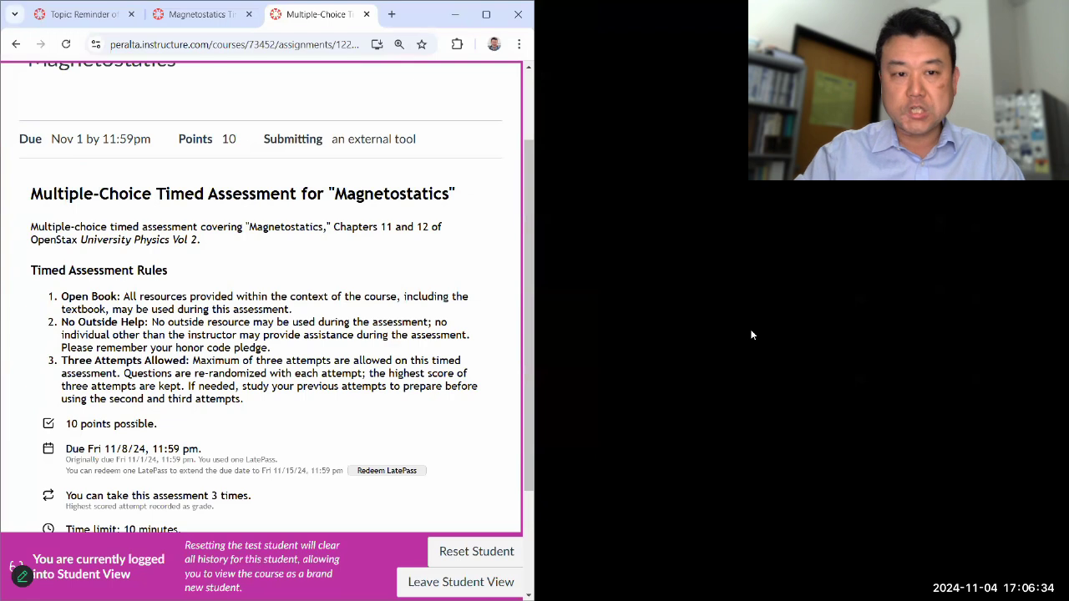
click(392, 14)
text(chat.openai.com)
key(Return)
drag(333, 20, 1068, 167)
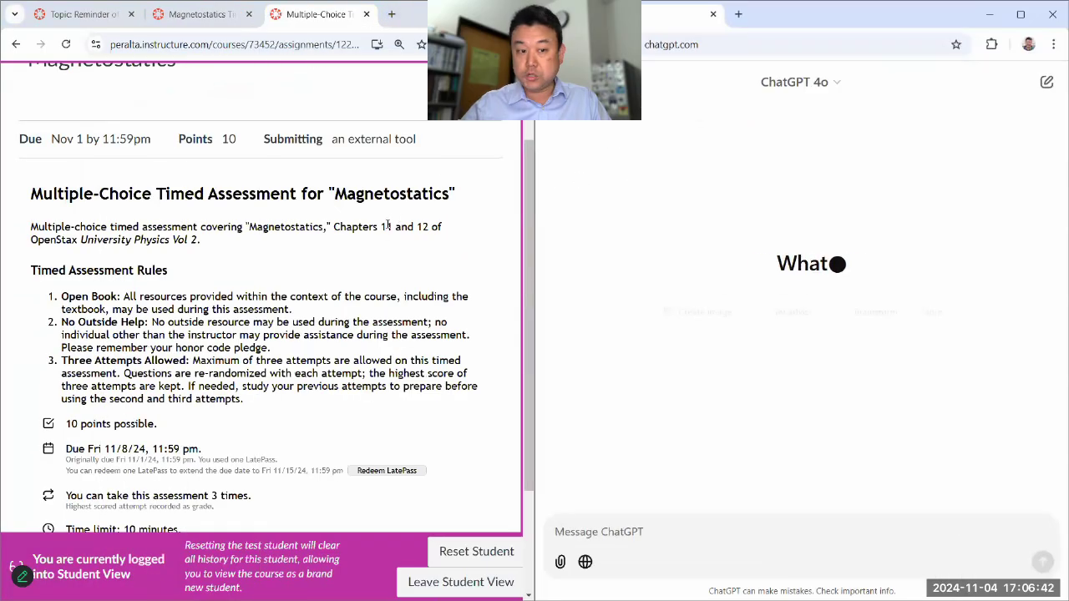
Review the Timed Assessment Rules, highlighting the "No Outside Help" rule and the phrase "honor code pledge"
scroll(385, 216, down, 1)
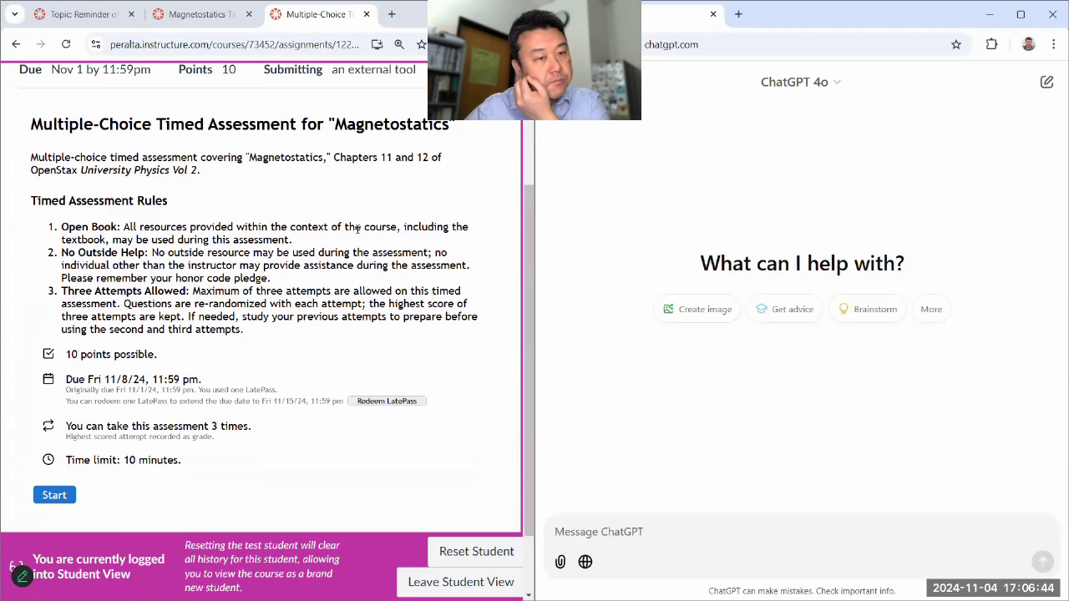
scroll(358, 229, down, 1)
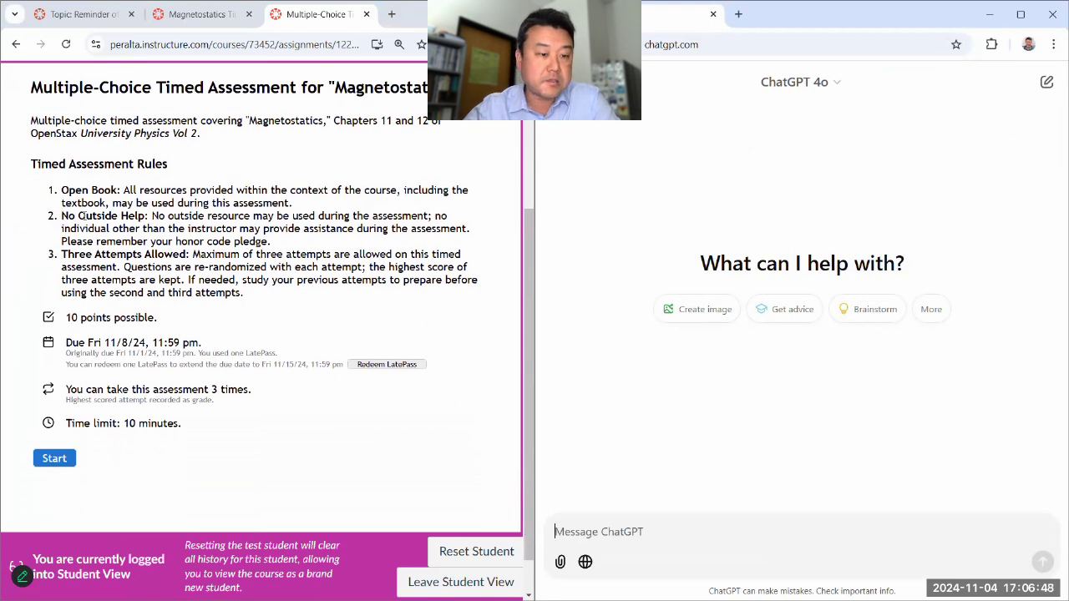
drag(61, 217, 304, 244)
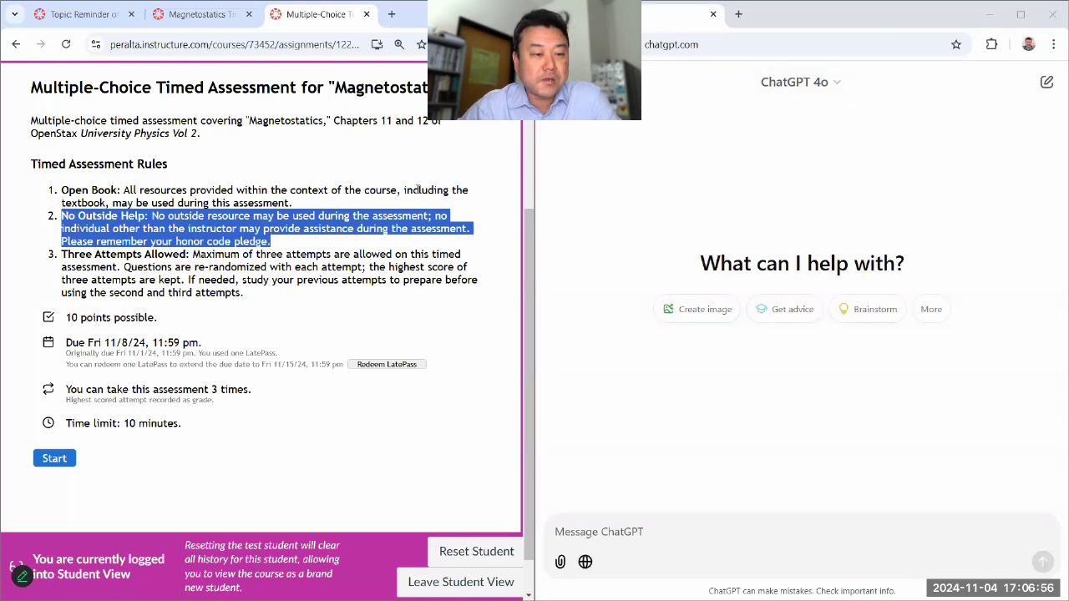
click(288, 241)
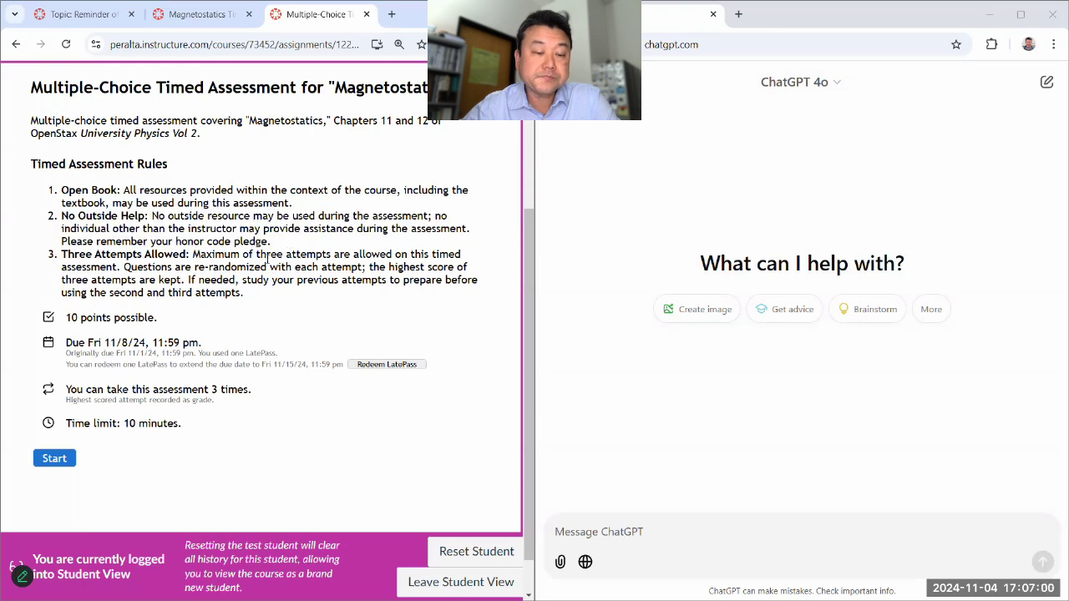
drag(175, 241, 269, 241)
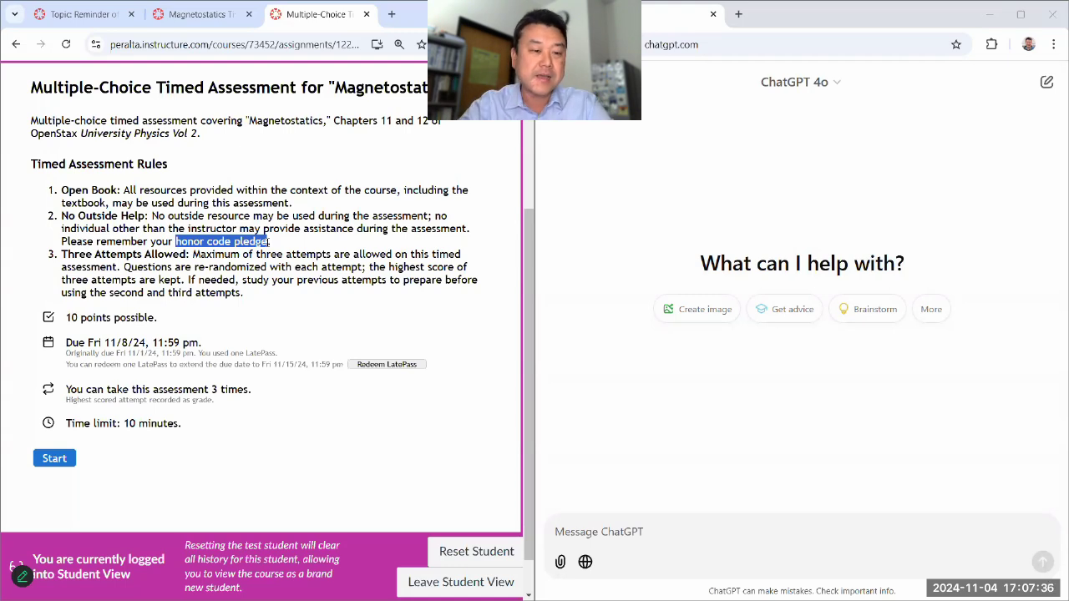
click(274, 262)
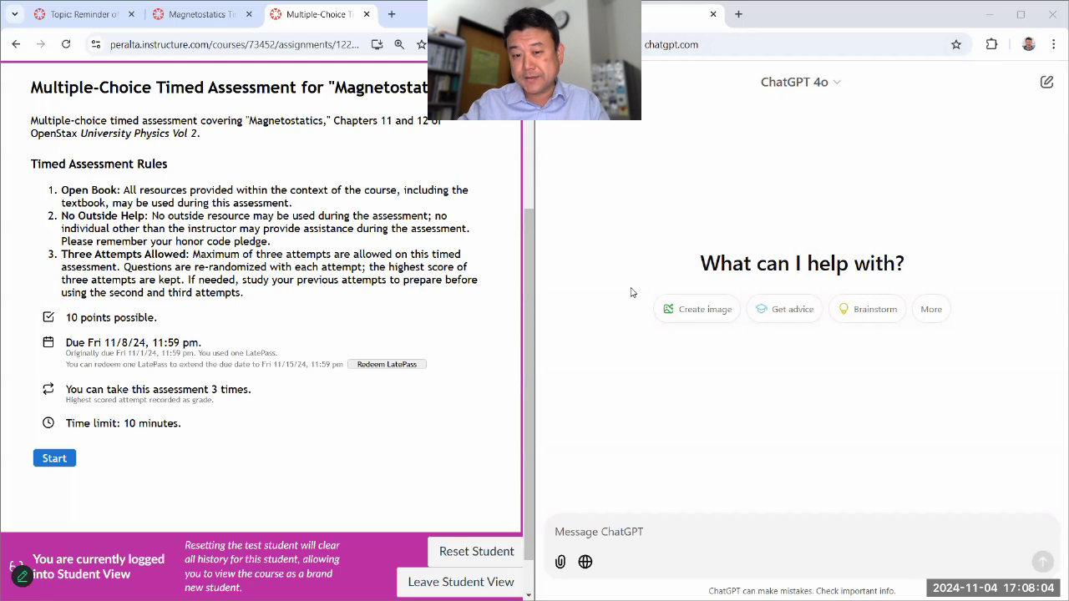
Ask ChatGPT to answer each question of a magnetostatics multiple-choice set as correctly and accurately as it can, and maybe briefly explain the answer after
click(652, 531)
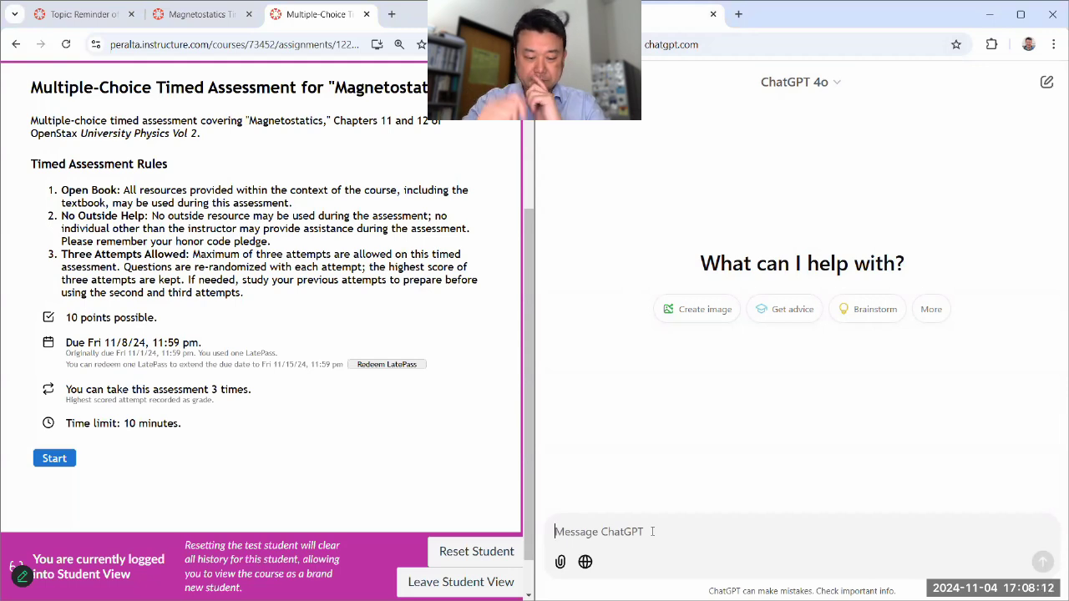
text(Hi! I'm working through a )
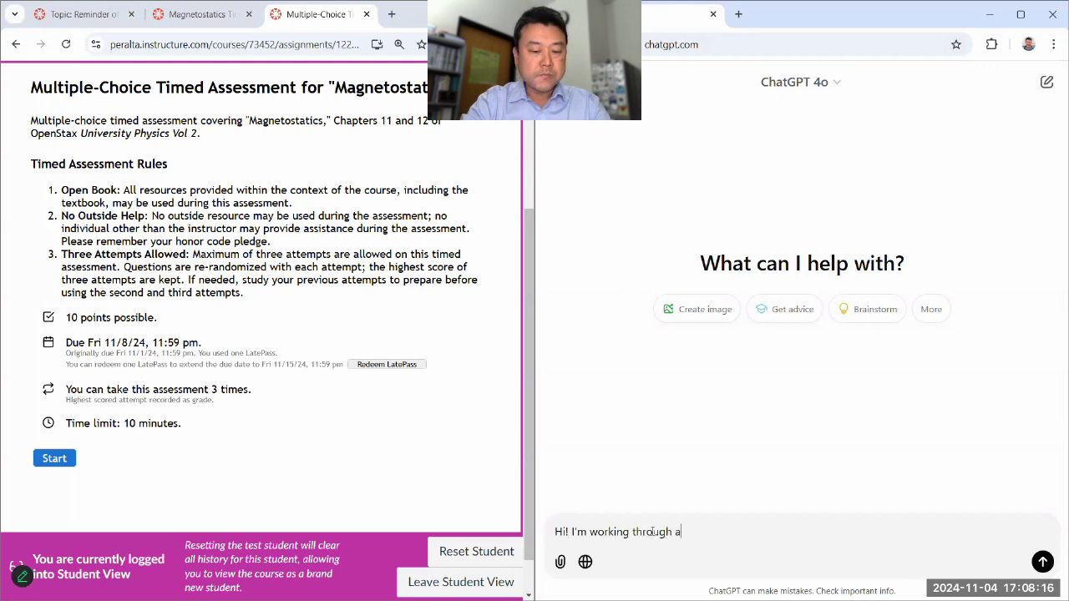
text(magnetostatics )
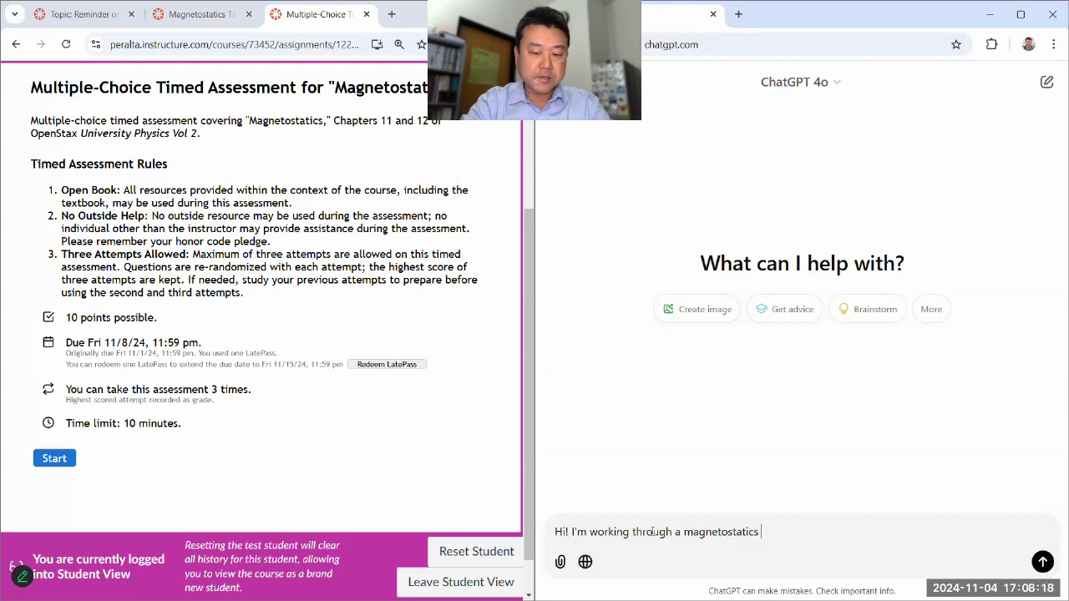
text(multiple-choic)
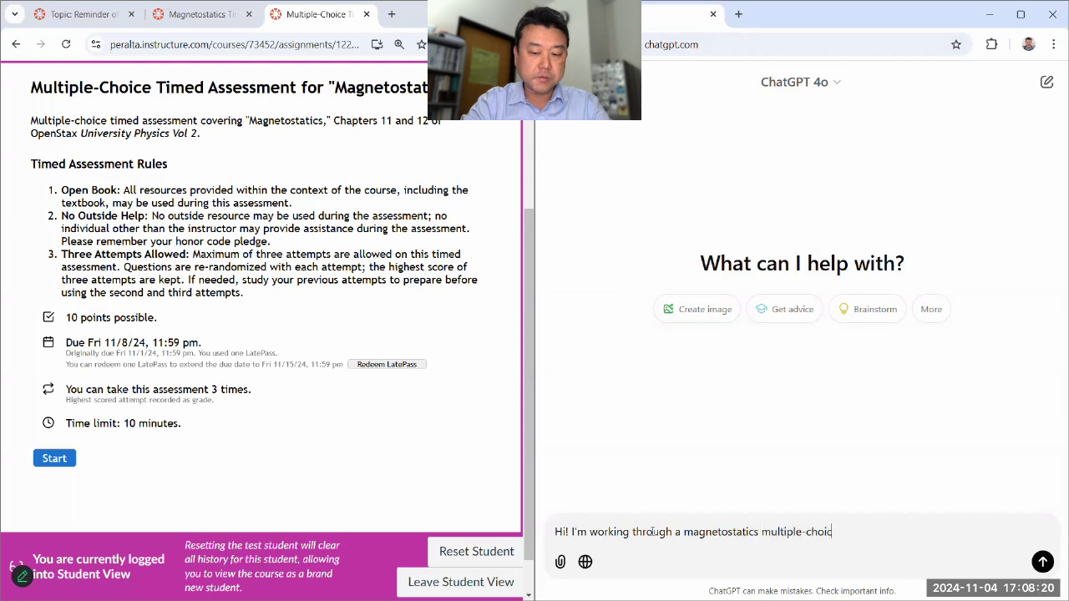
text(e question set. )
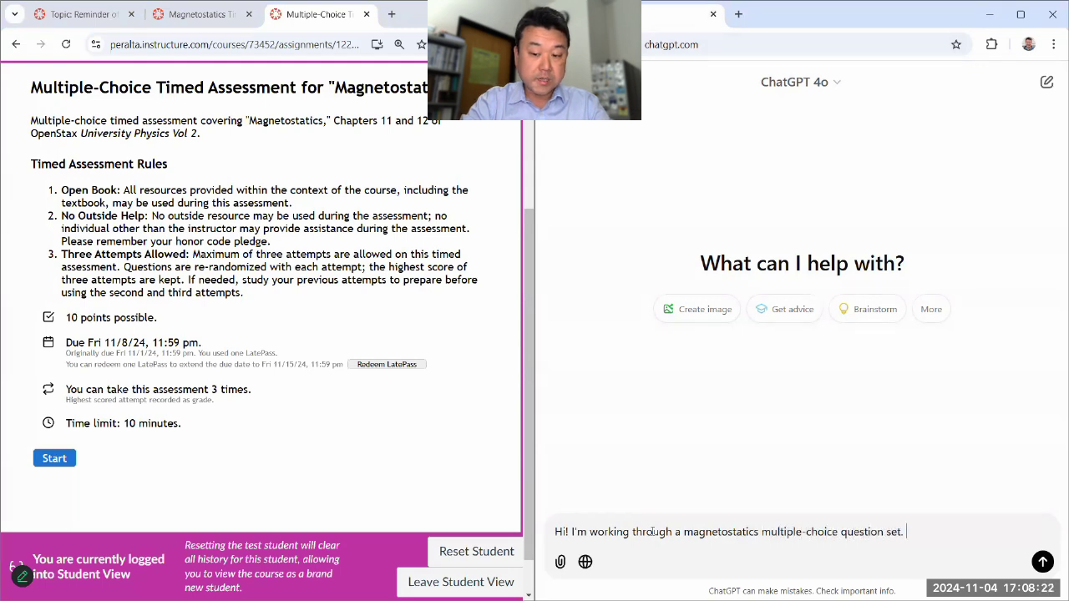
text(With each ques)
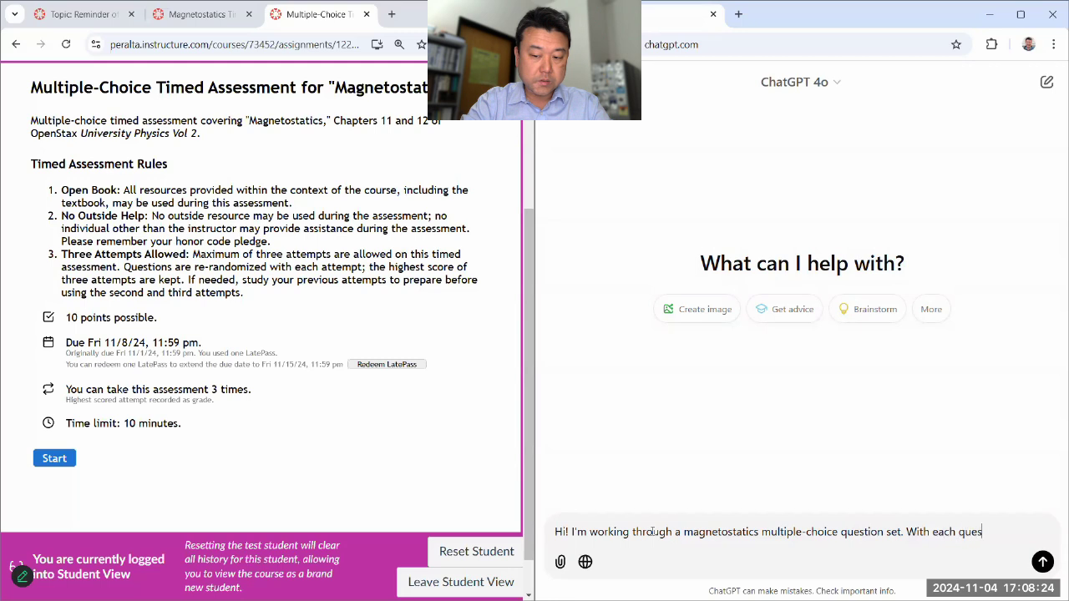
text(tion, can you giv)
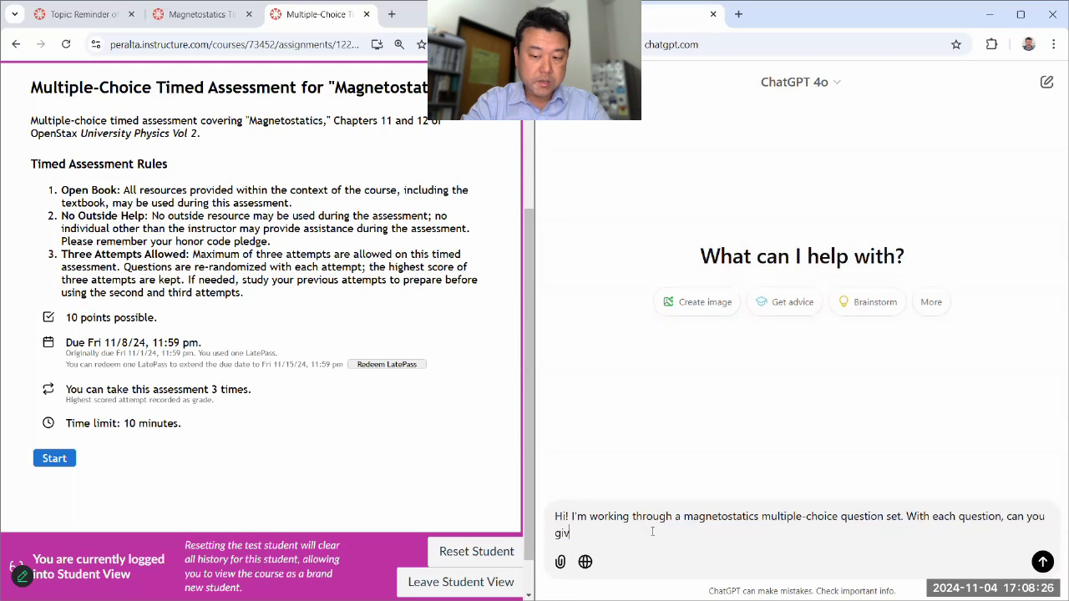
text(e me the answer as correc)
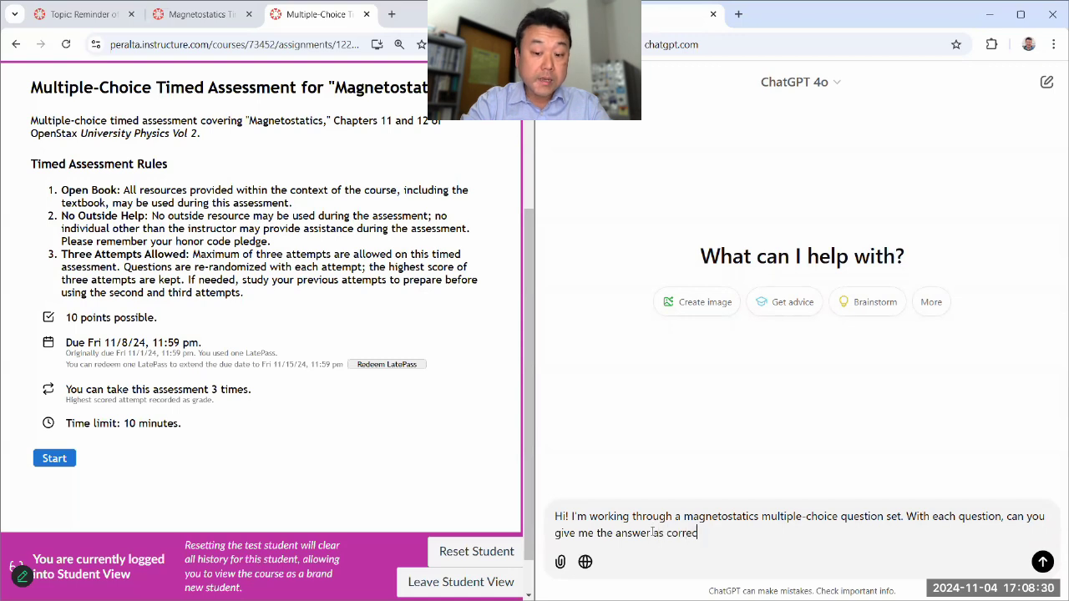
text(tly and accurate)
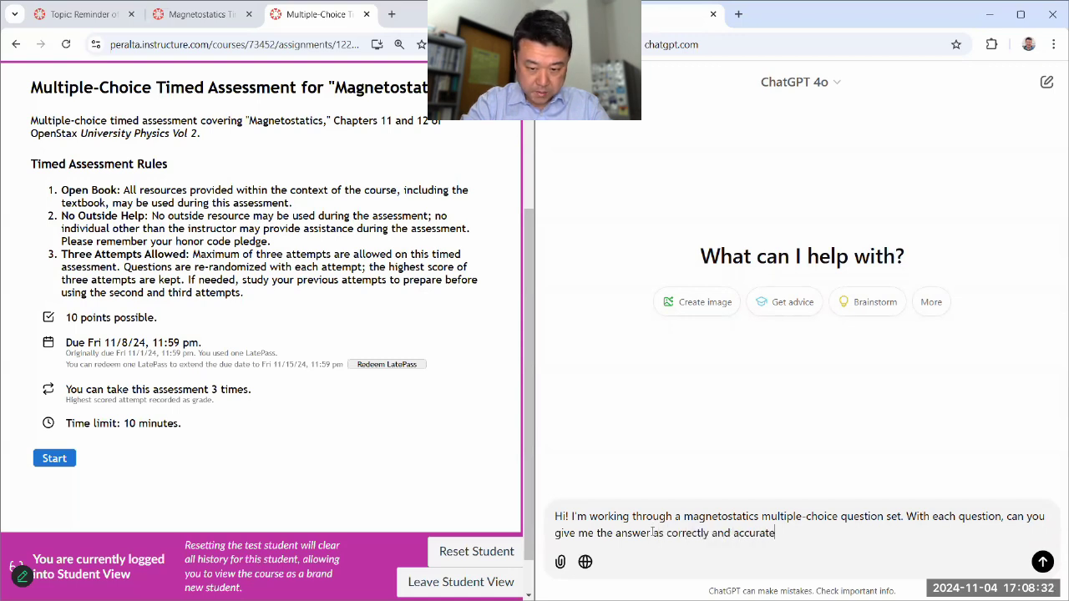
text(ly as you can)
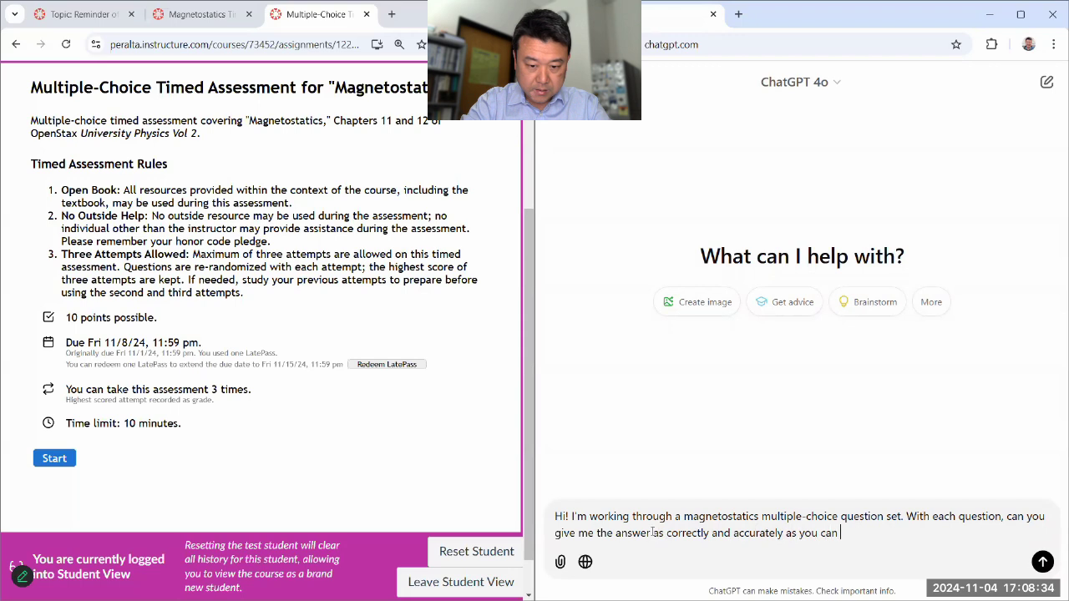
text(, and maybe )
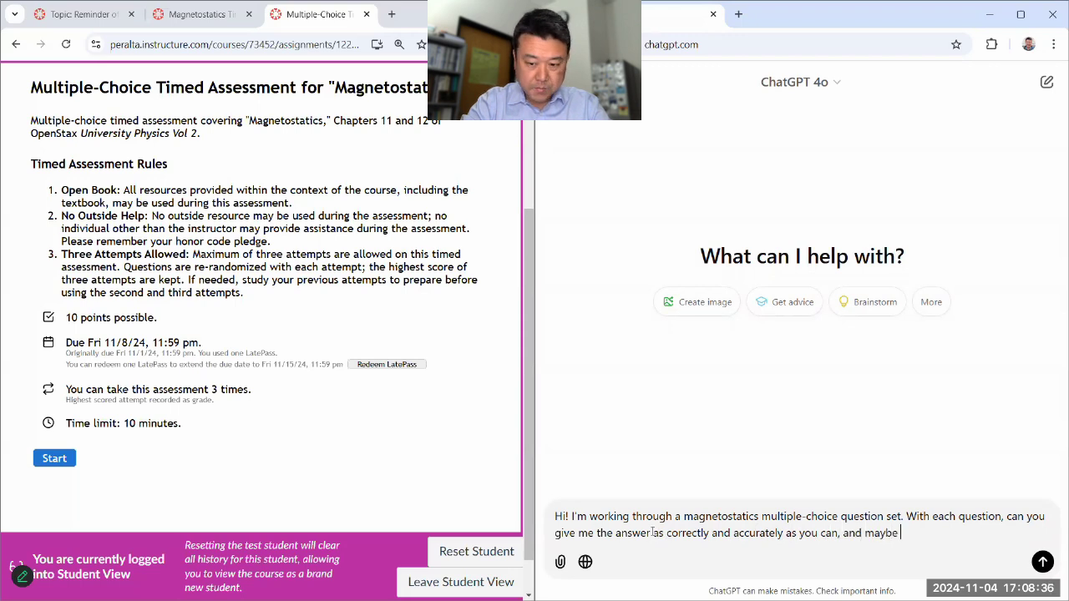
text(briefly explain t)
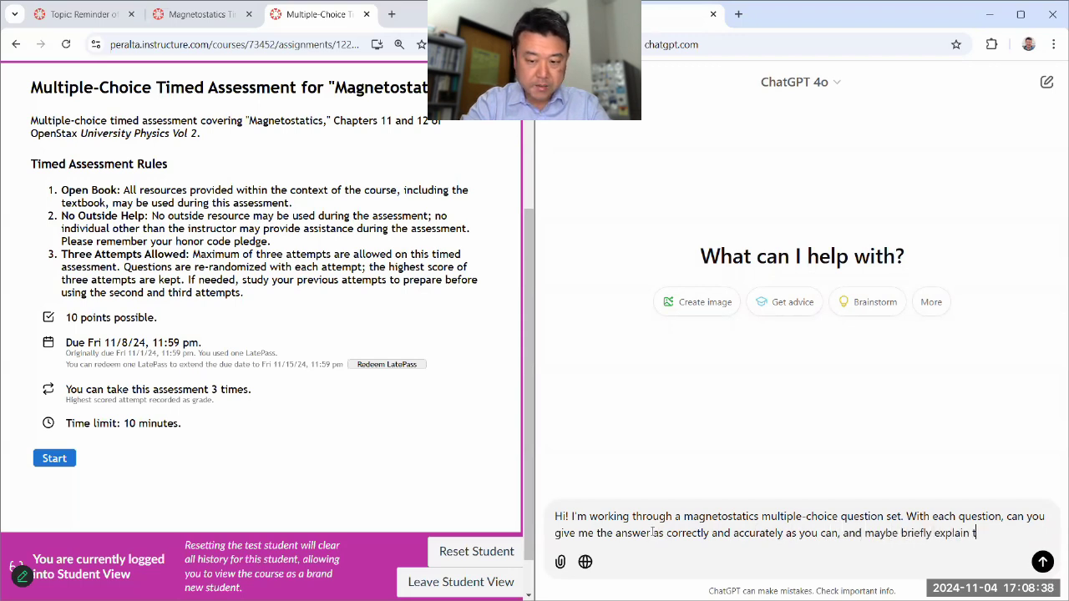
text(he answer after?)
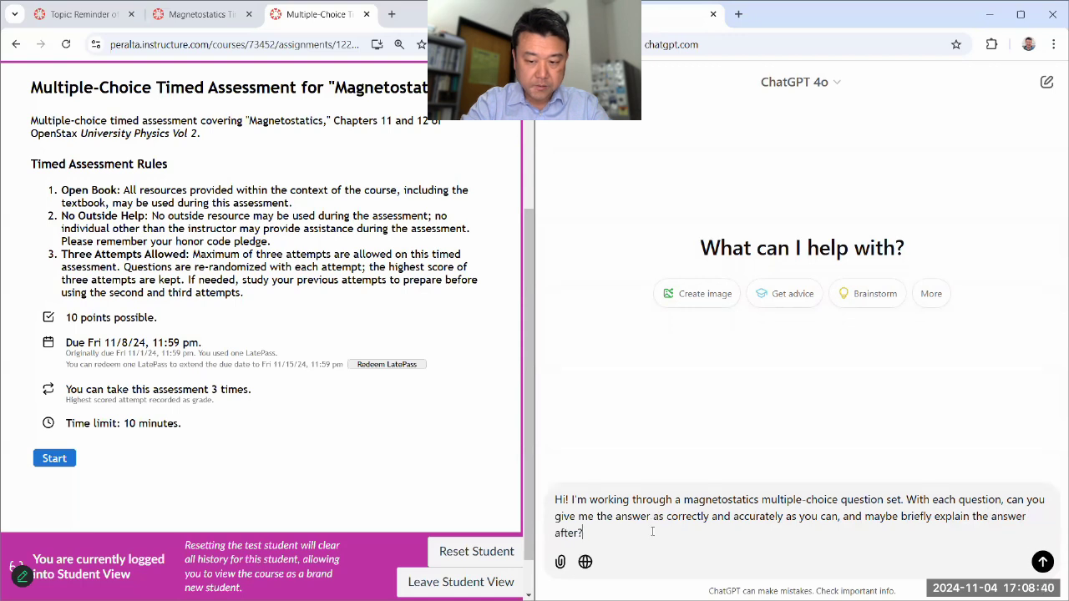
key(Return)
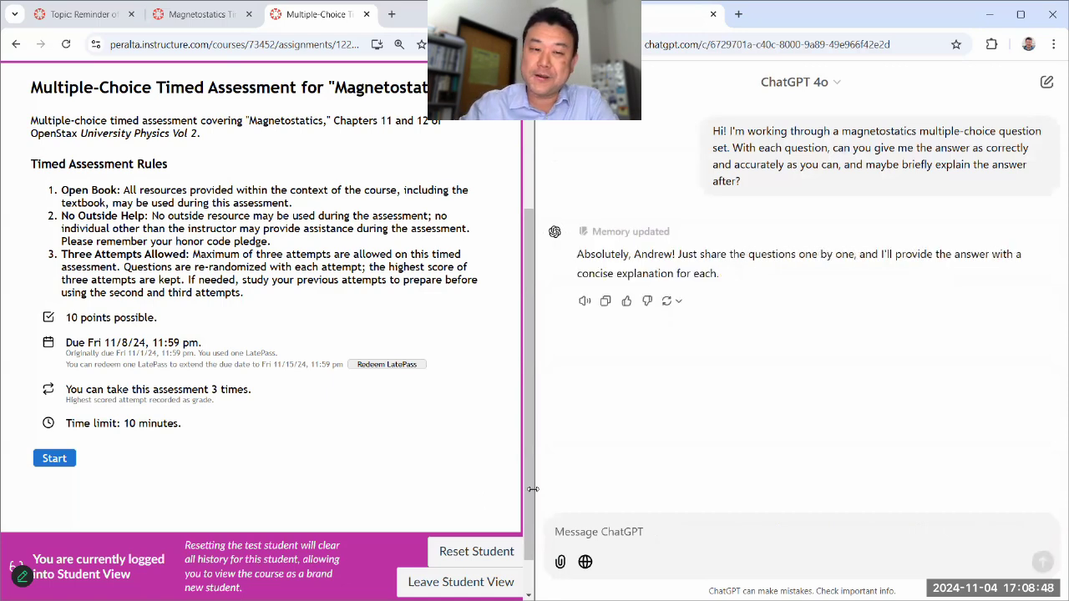
Start the timed Magnetostatics assessment, accept its time limit, and go to the first question
click(62, 461)
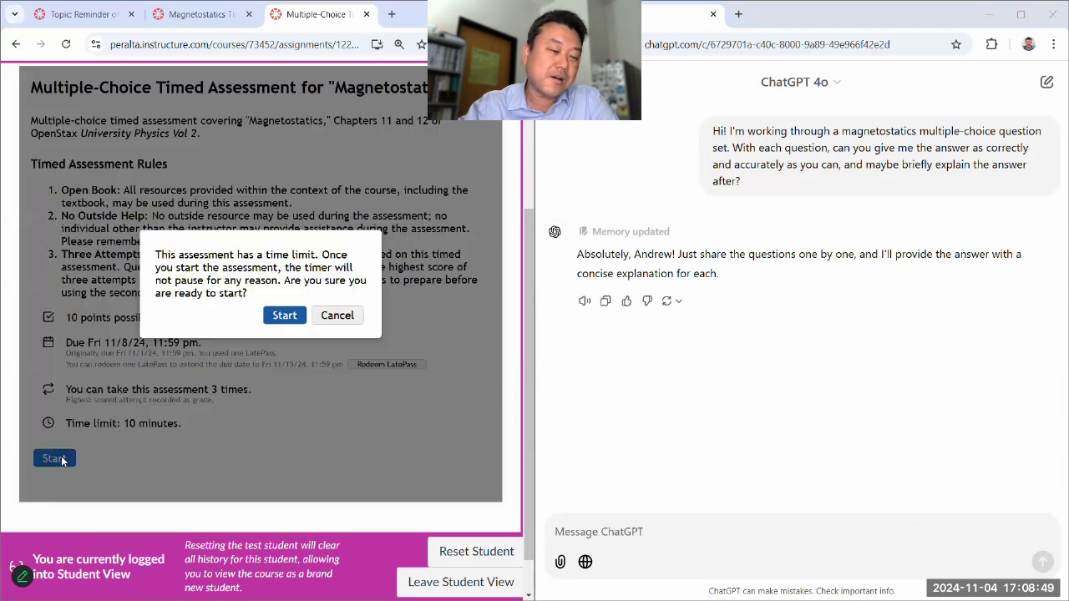
click(284, 315)
scroll(342, 360, down, 1)
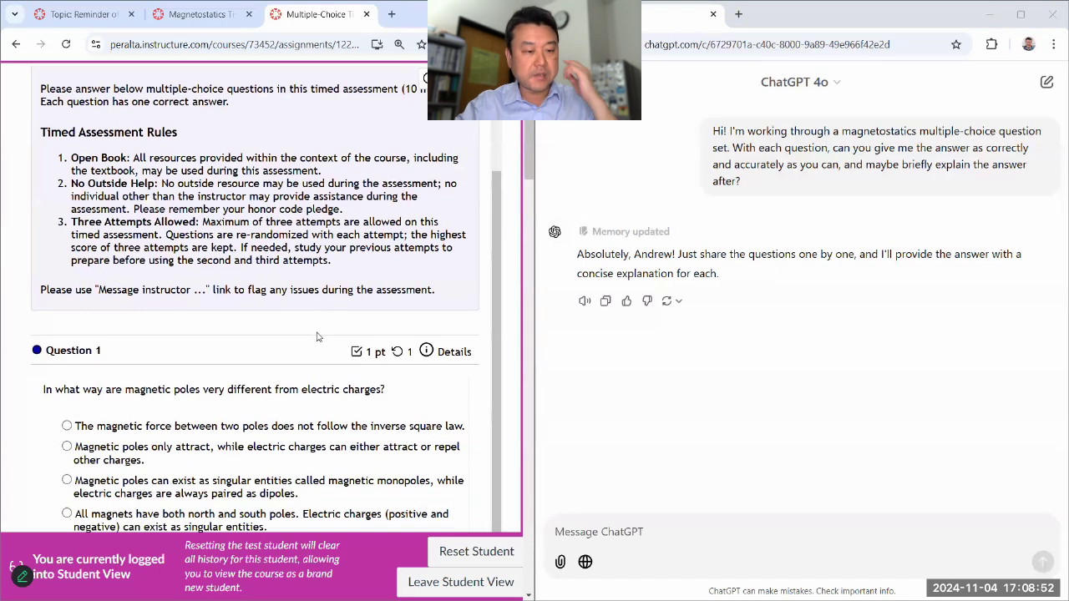
Capture a screenshot of Question 1 on magnetic poles versus electric charges and send it to ChatGPT
scroll(389, 385, down, 2)
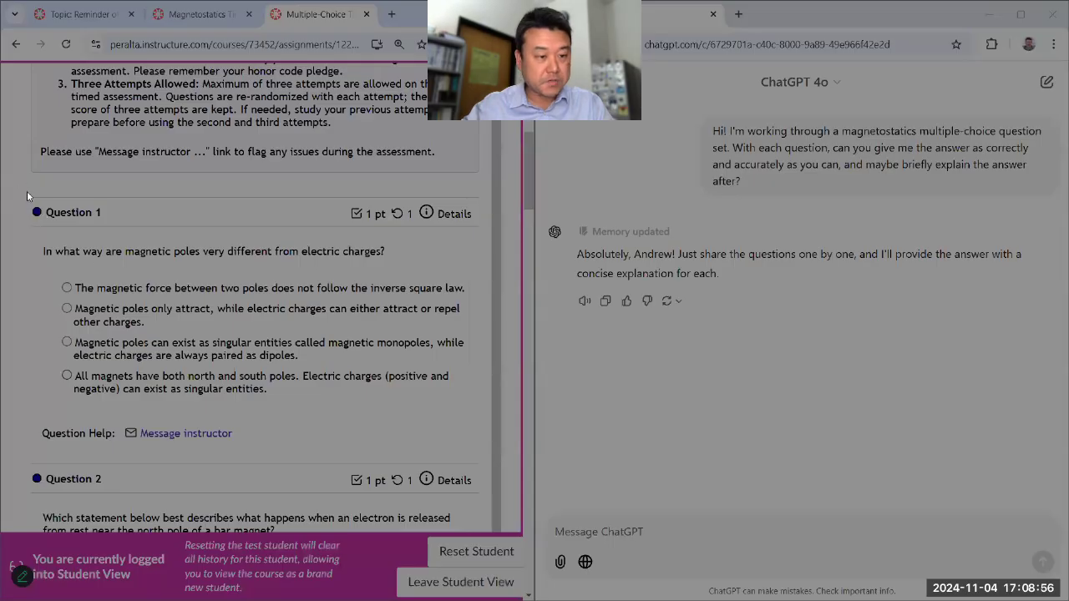
drag(25, 190, 475, 400)
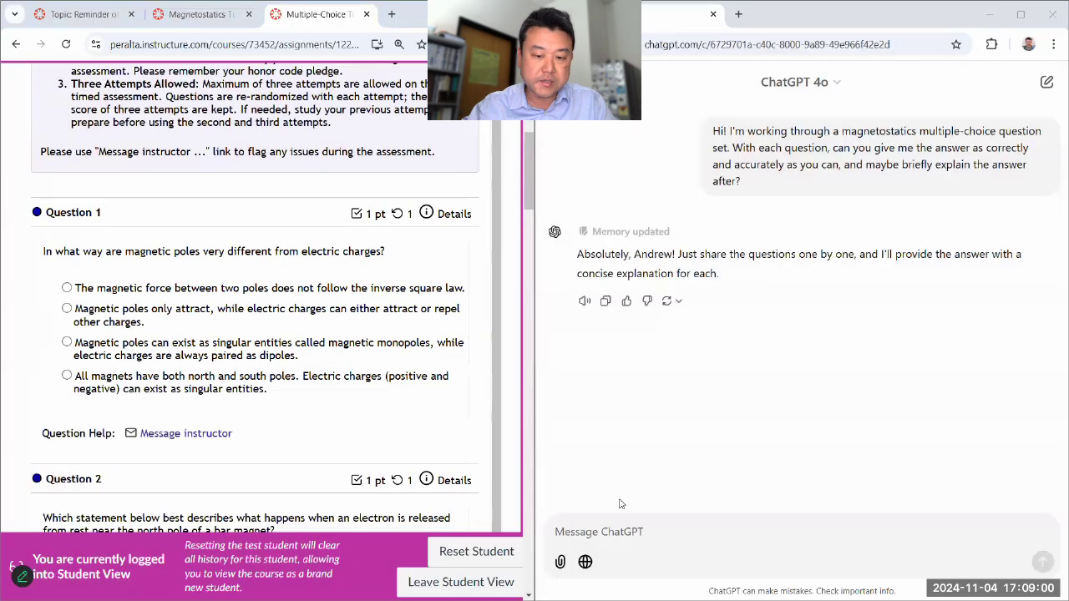
click(621, 528)
key(ctrl+v)
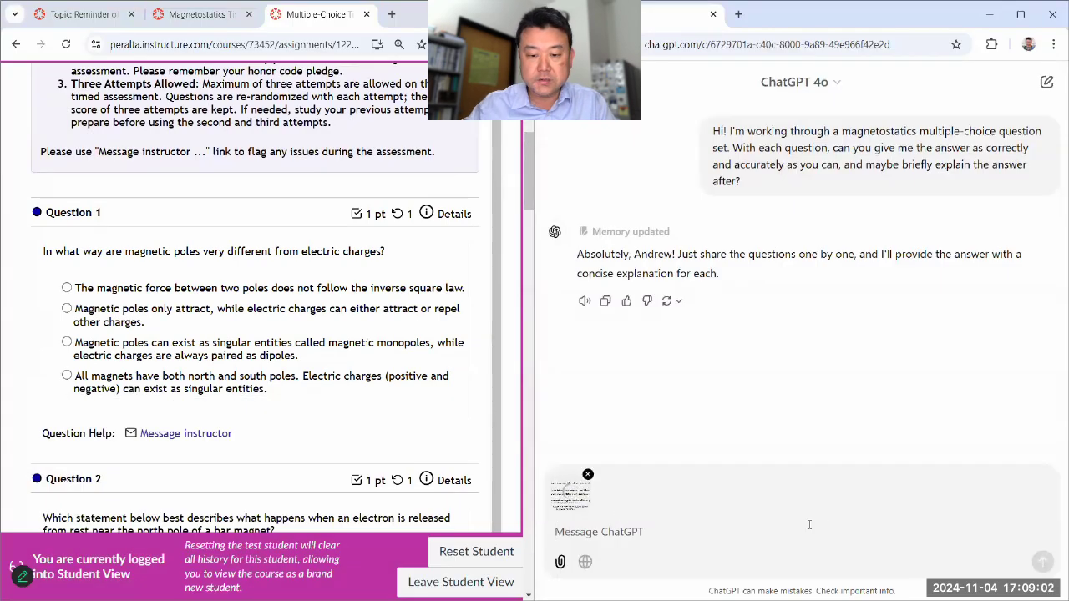
click(1040, 562)
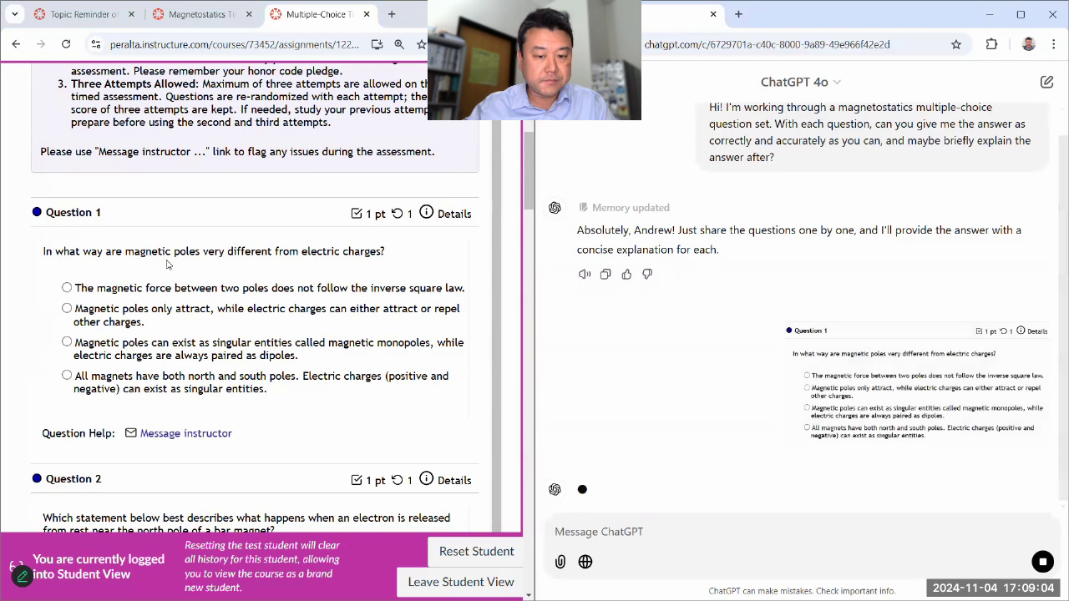
Capture a screenshot of Question 2 about an electron released from rest near a bar magnet's north pole
scroll(307, 306, down, 1)
scroll(308, 306, down, 2)
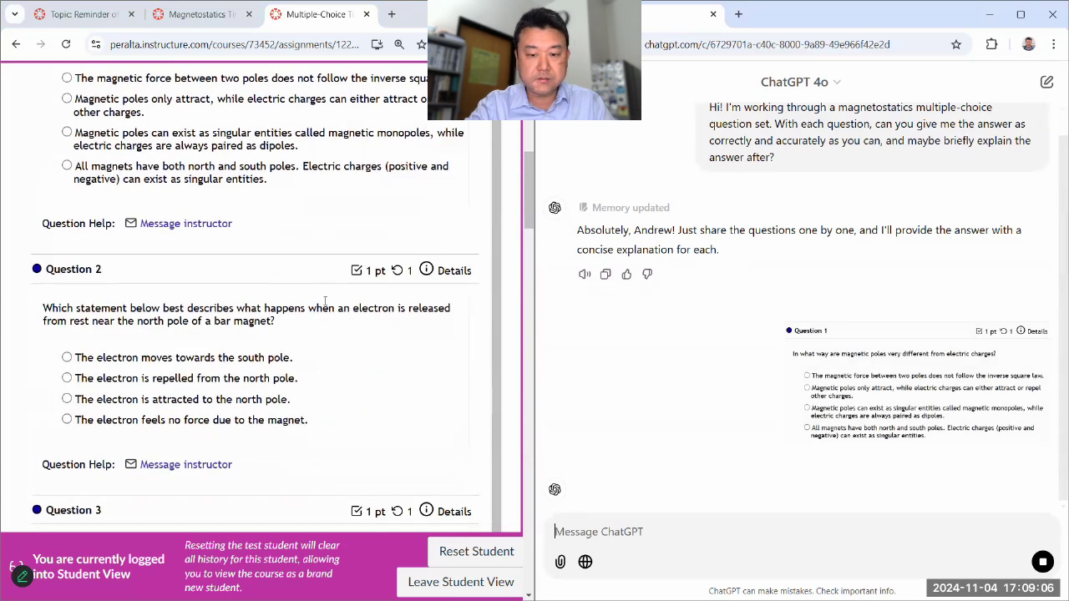
key(super+shift+s)
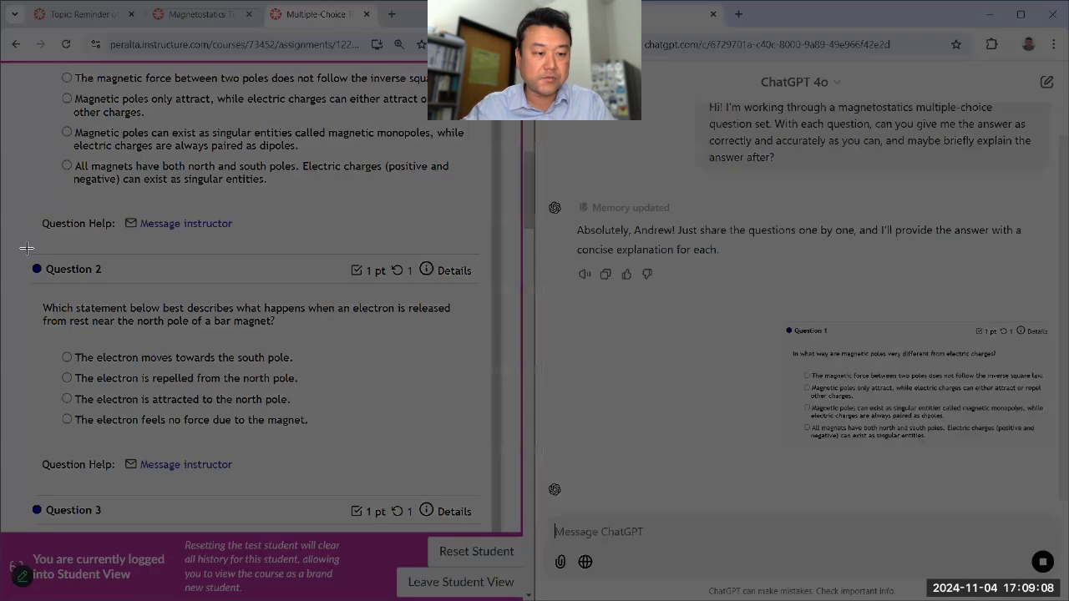
drag(26, 248, 73, 277)
drag(351, 399, 482, 437)
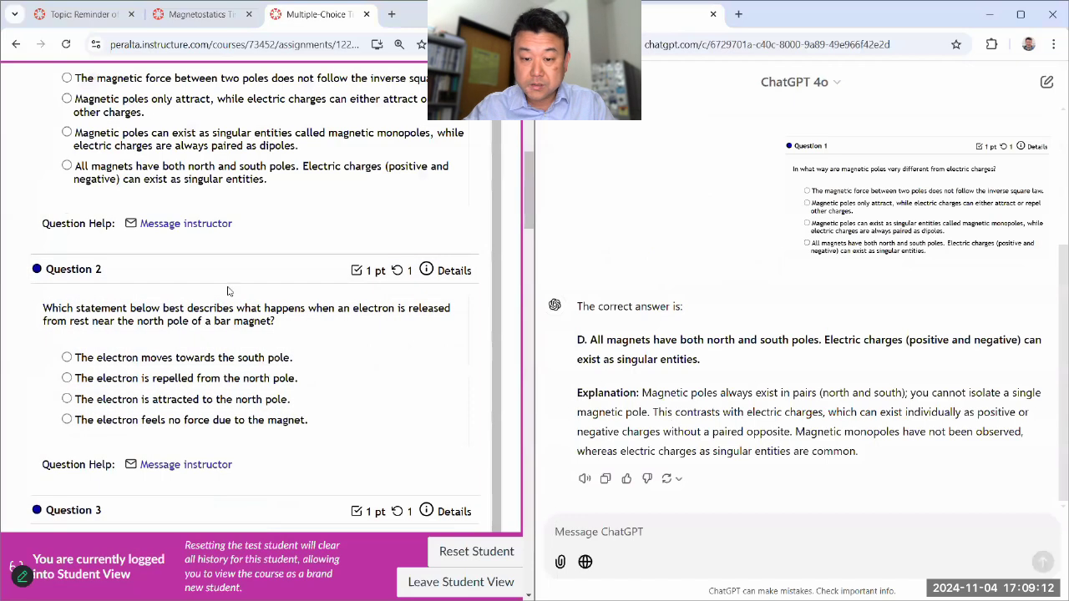
Answer Question 1 with "All magnets have both north and south poles..." and send the Question 2 screenshot to ChatGPT
scroll(227, 291, up, 1)
click(67, 264)
scroll(186, 339, down, 1)
click(654, 536)
key(ctrl+v)
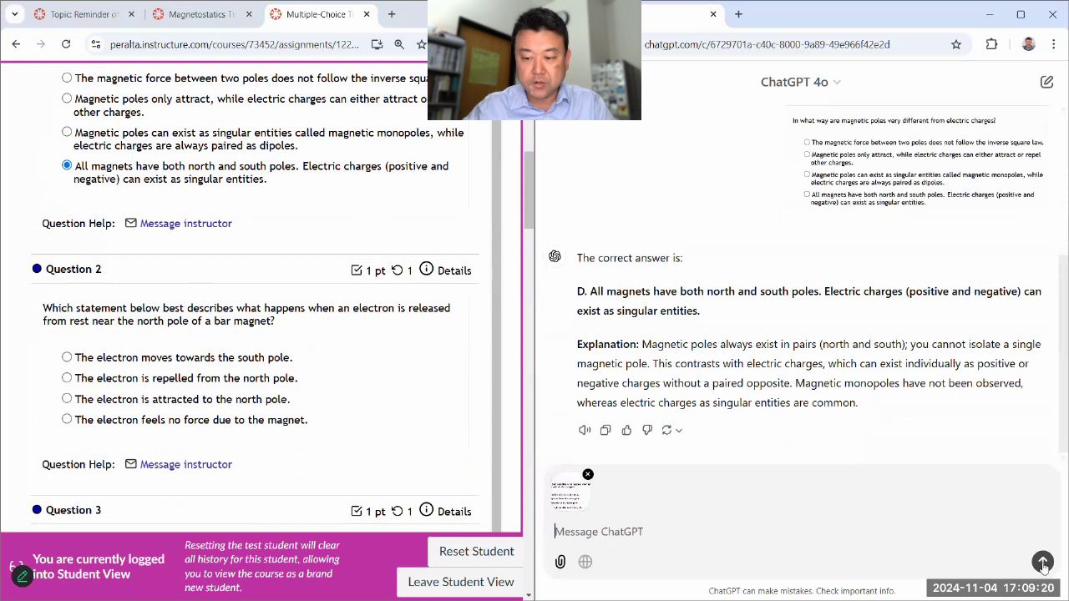
click(1042, 562)
Capture a screenshot of Question 3 about the force direction on a current-carrying wire in a magnetic field
scroll(266, 314, down, 4)
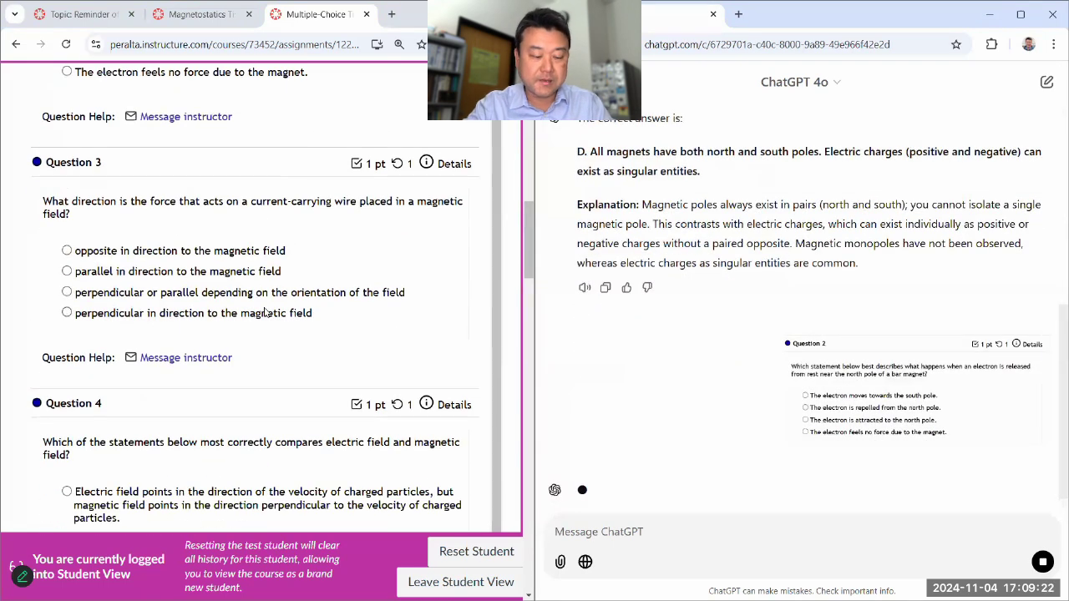
key(super+shift+s)
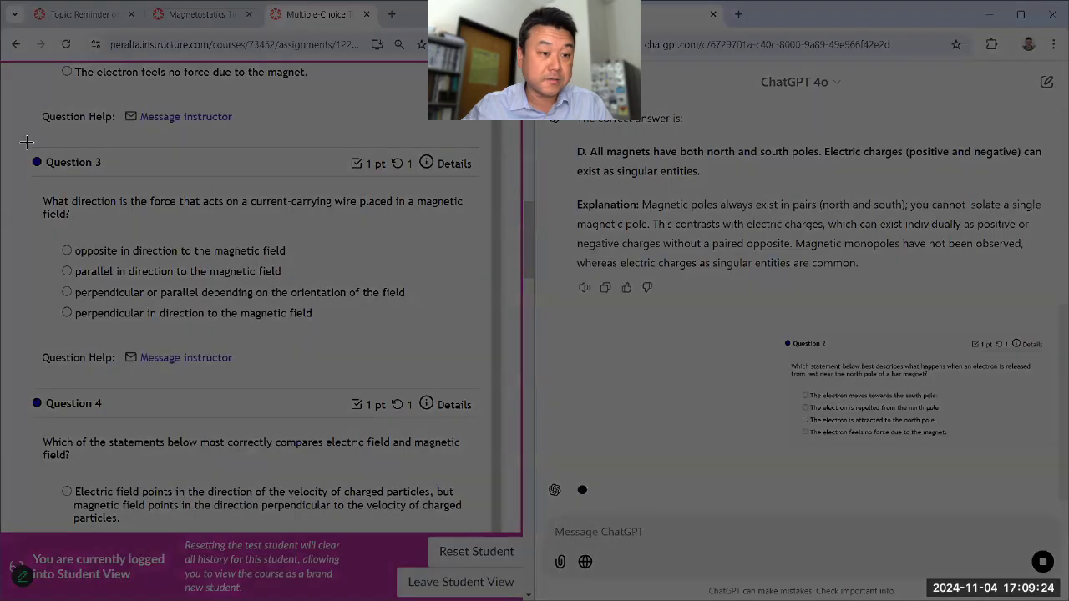
drag(26, 142, 308, 252)
drag(410, 311, 479, 333)
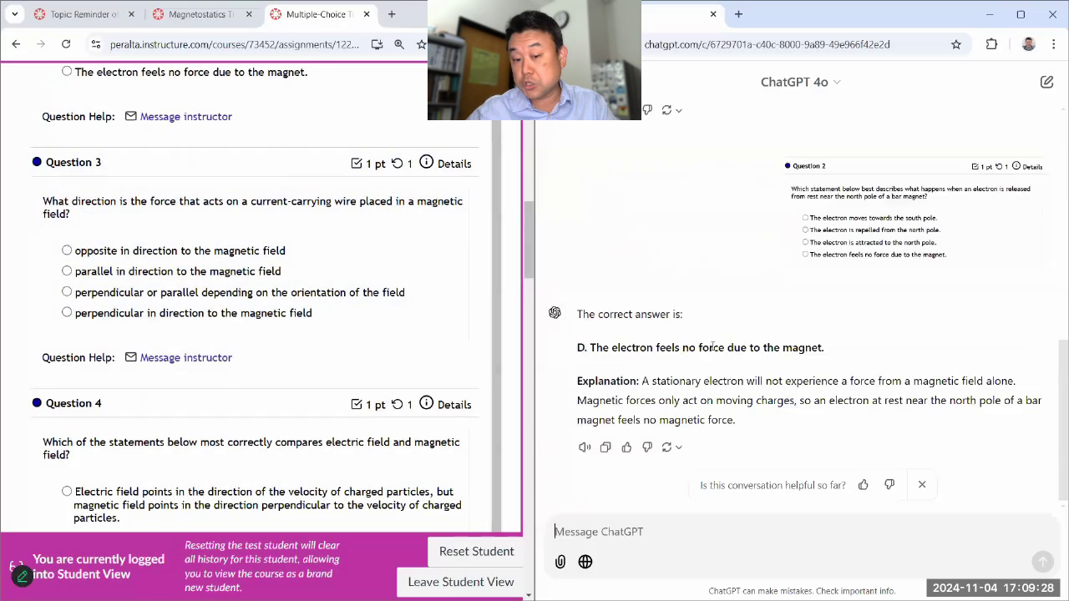
Answer Question 2 with "The electron feels no force due to the magnet" and send the Question 3 screenshot to ChatGPT
scroll(101, 232, up, 1)
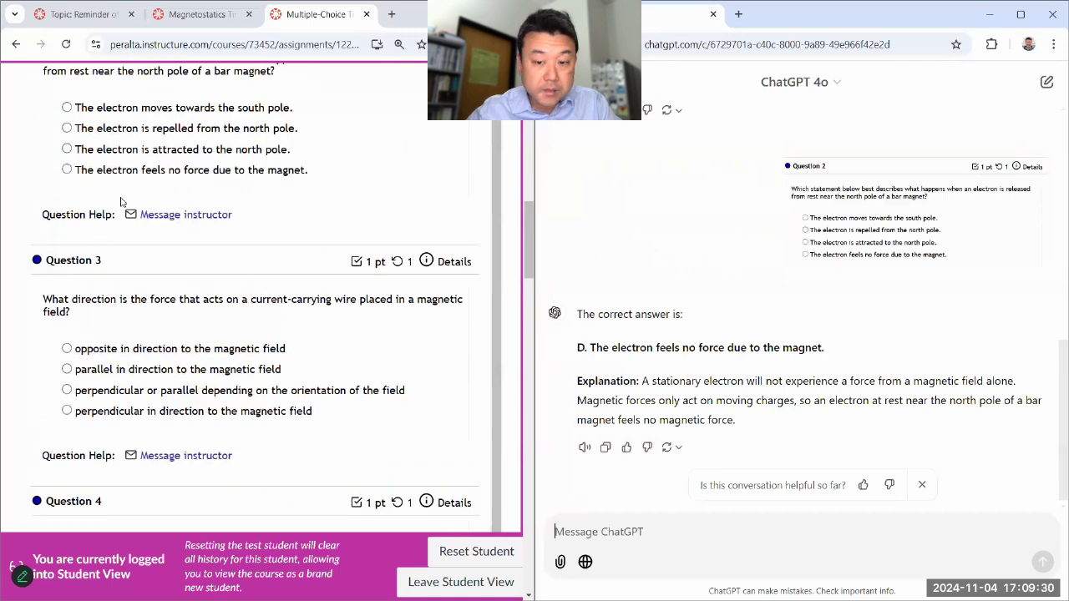
click(107, 174)
scroll(303, 248, down, 1)
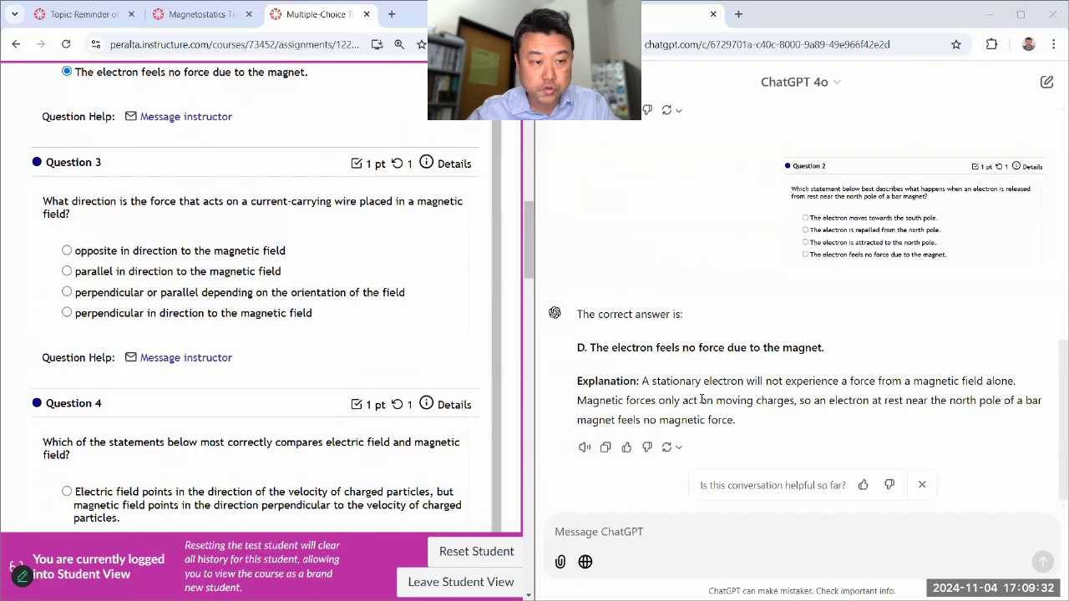
key(ctrl+v)
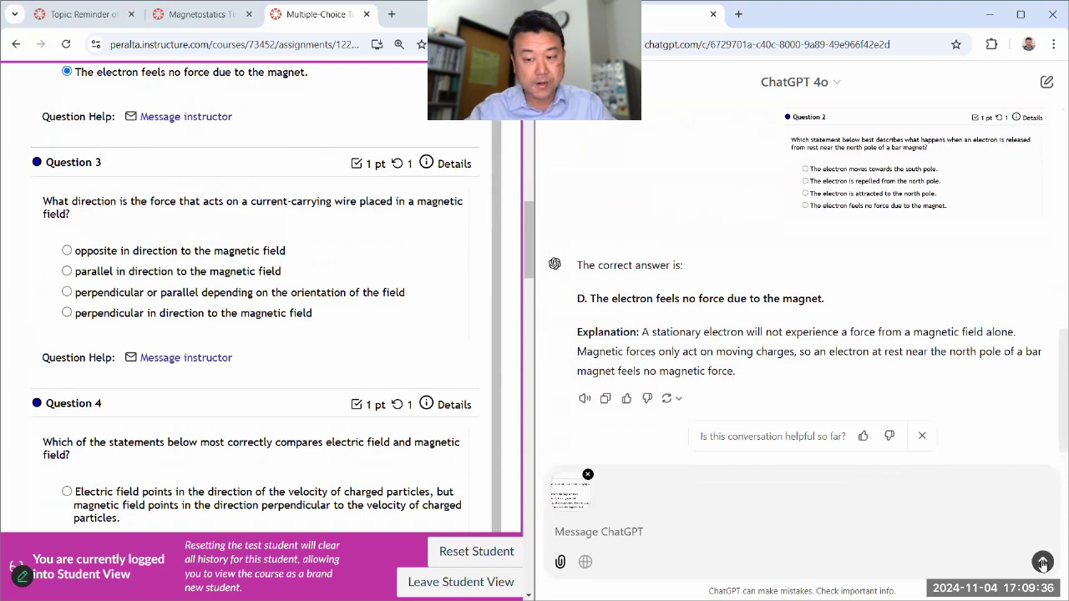
click(1042, 561)
Capture a screenshot of Question 4 comparing electric field and magnetic field
scroll(226, 336, down, 3)
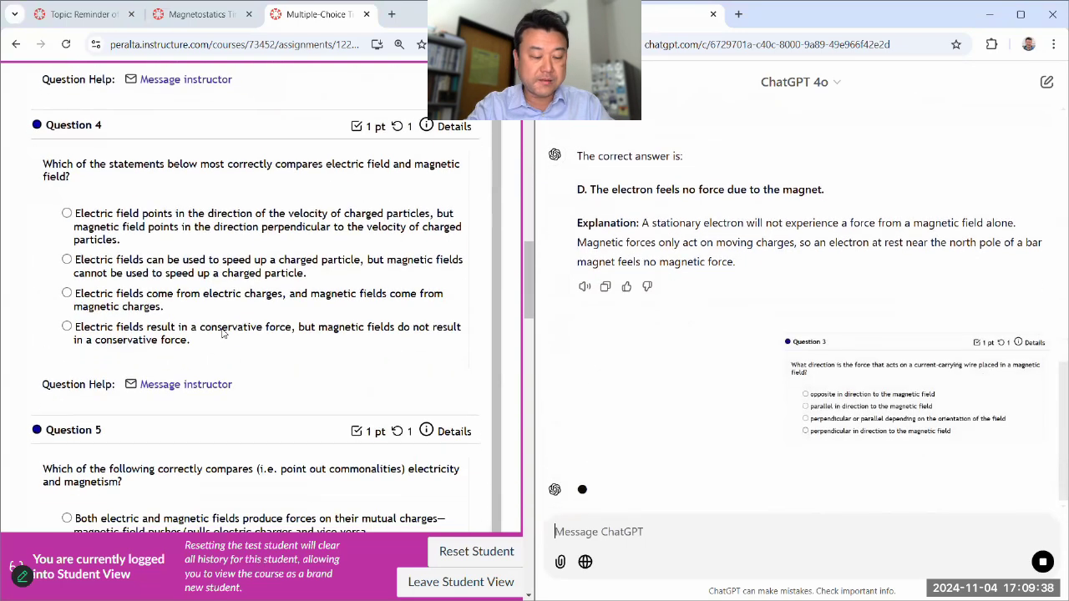
key(super+shift+s)
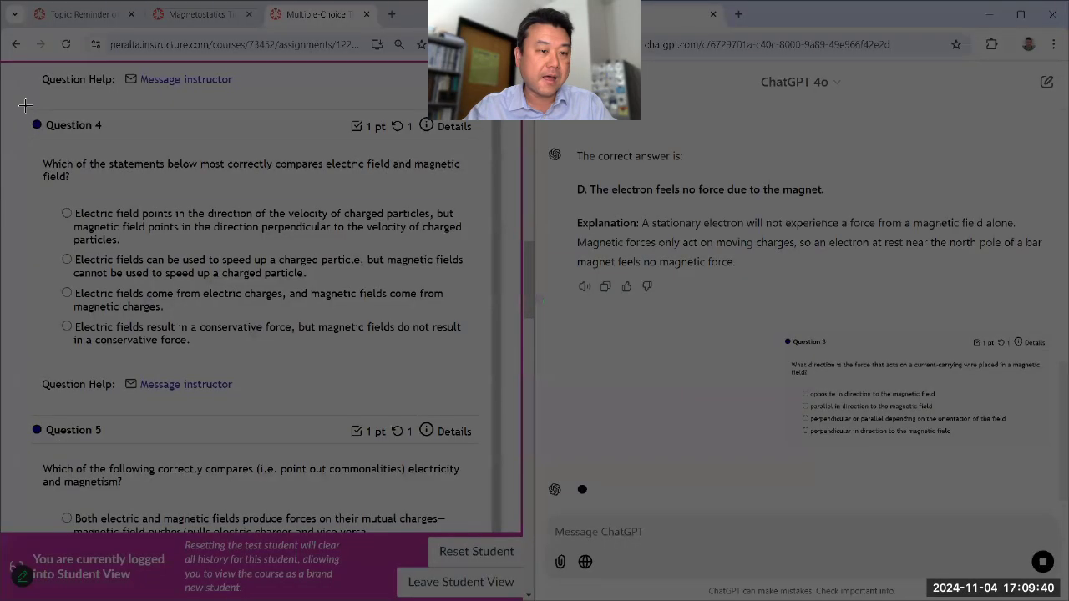
drag(29, 106, 472, 354)
Answer Question 3 with "perpendicular in direction to the magnetic field" and send the Question 4 screenshot to ChatGPT
scroll(242, 239, up, 1)
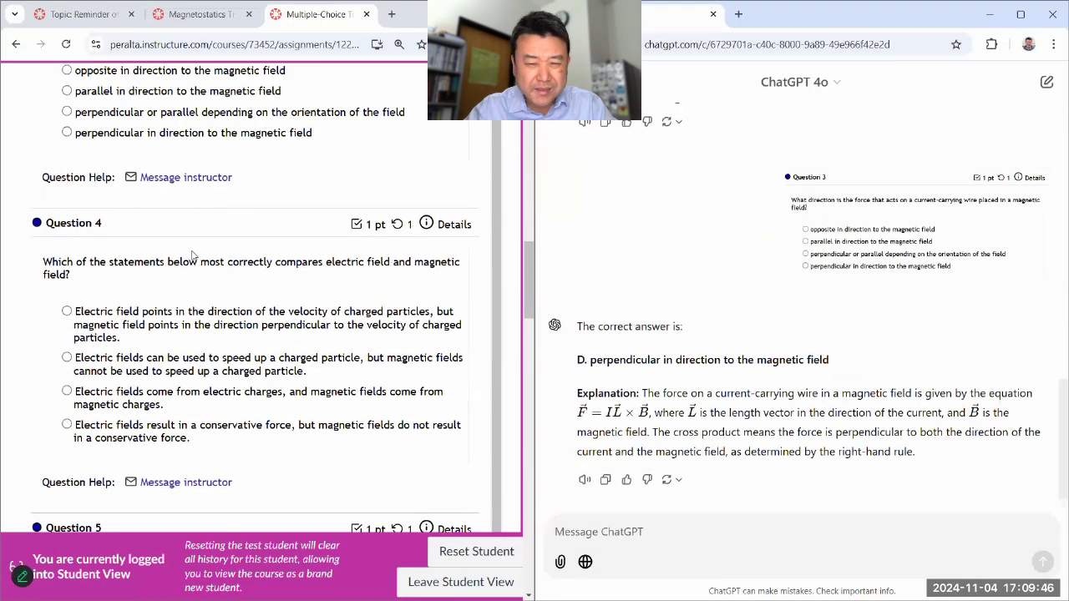
scroll(192, 254, up, 1)
click(68, 201)
scroll(346, 293, down, 1)
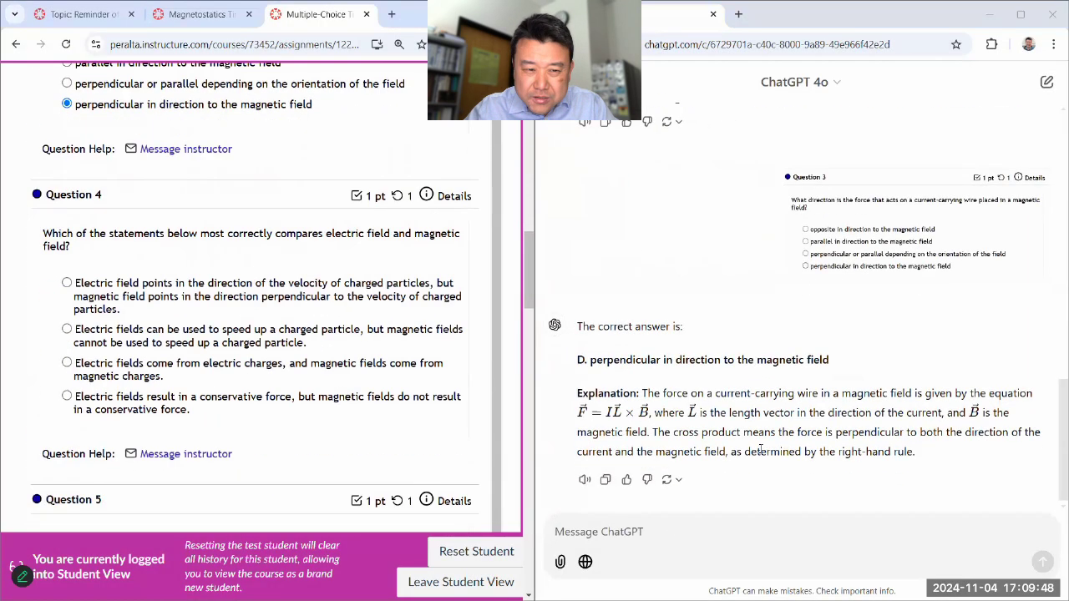
click(649, 535)
key(ctrl+v)
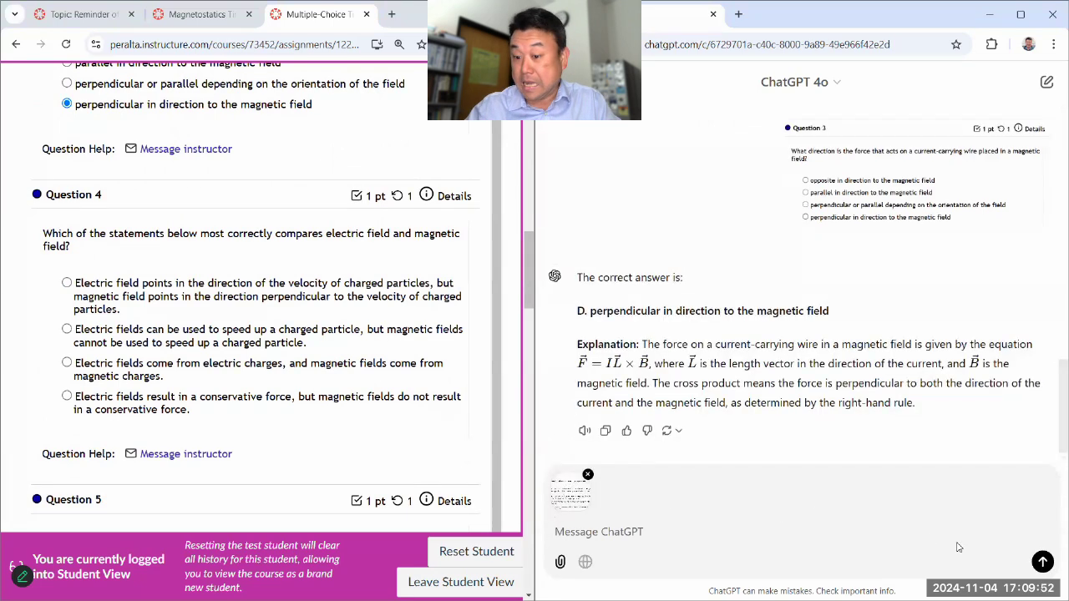
click(1042, 561)
Capture a screenshot of Question 5 about the commonalities between electricity and magnetism
scroll(329, 352, up, 1)
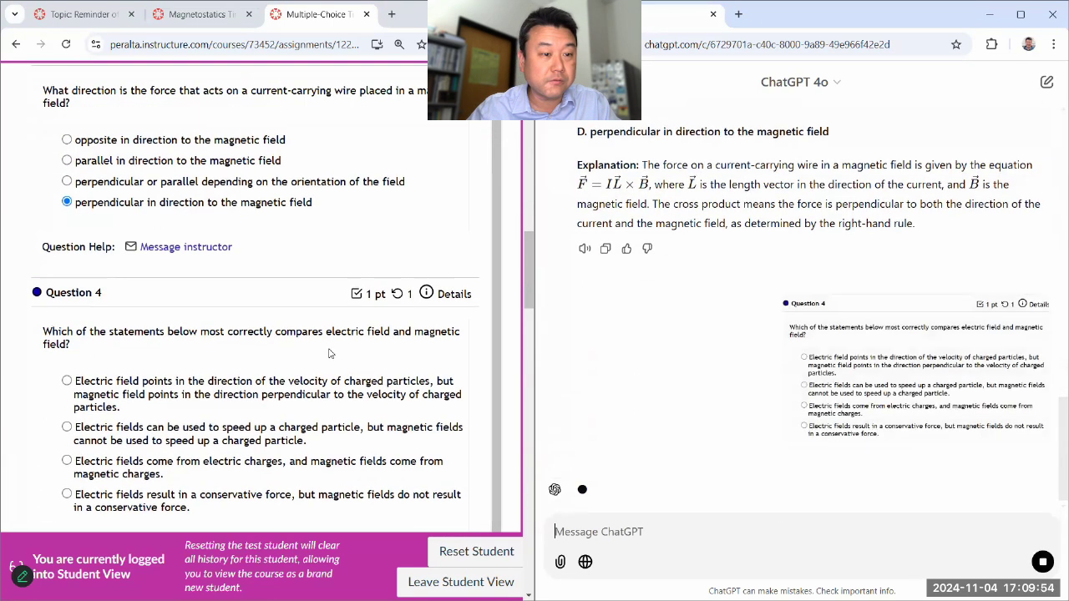
scroll(375, 195, up, 10)
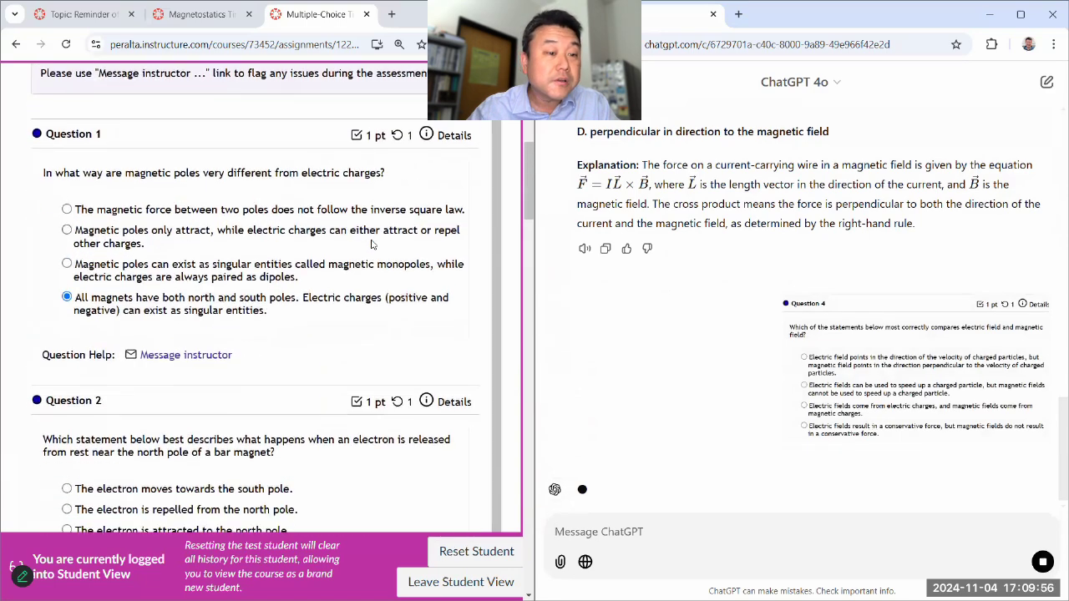
scroll(426, 306, down, 7)
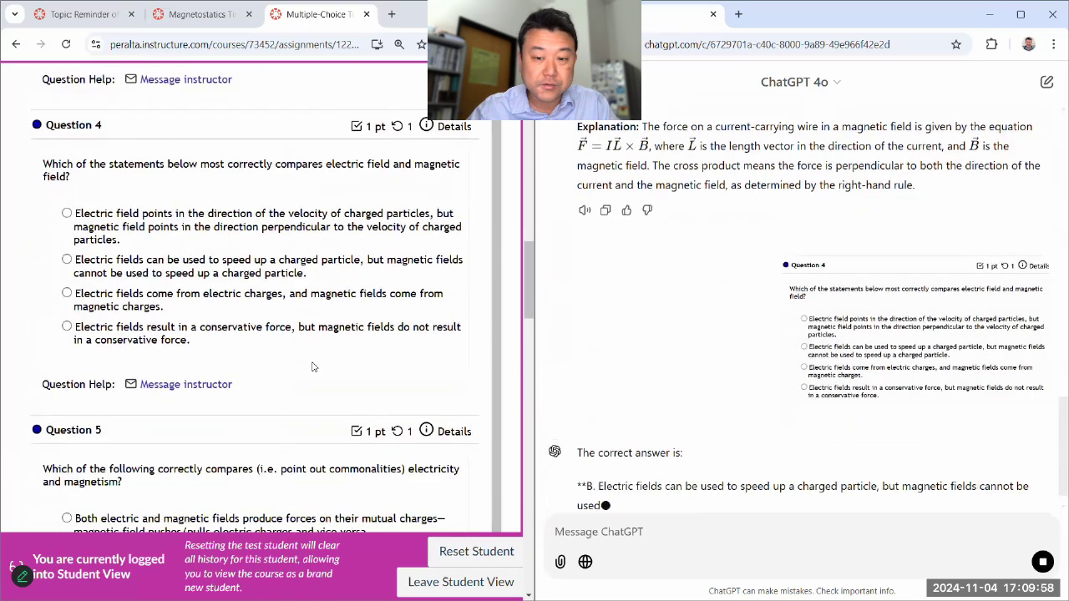
scroll(310, 363, down, 2)
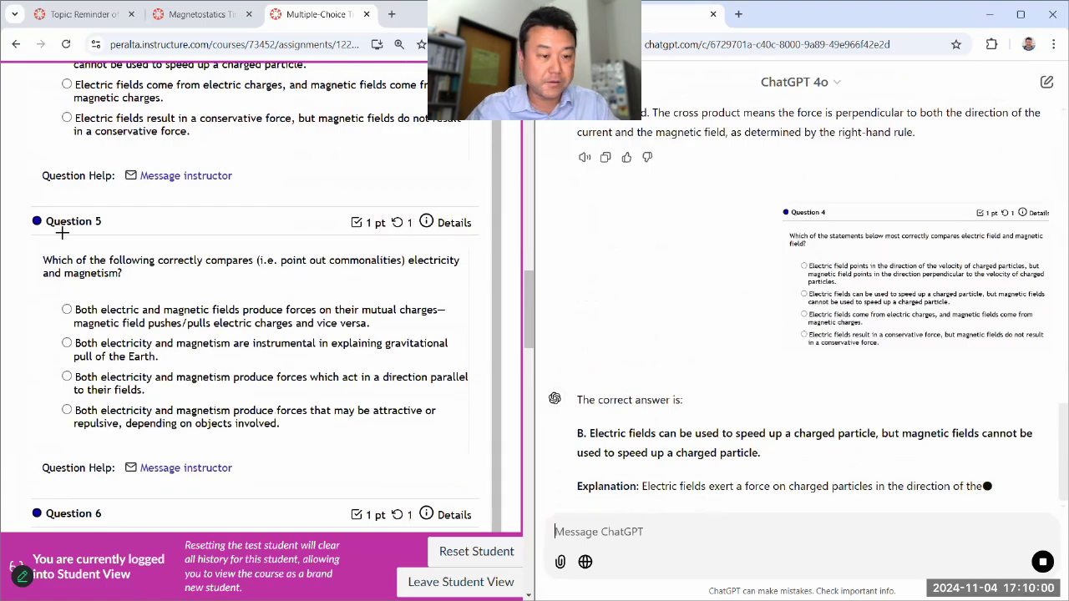
key(super+shift+s)
drag(26, 200, 486, 447)
Answer Question 4 with "Electric fields can be used to speed up a charged particle..." and send the Question 5 screenshot to ChatGPT
scroll(251, 334, up, 4)
click(68, 358)
scroll(264, 385, down, 4)
scroll(357, 413, down, 1)
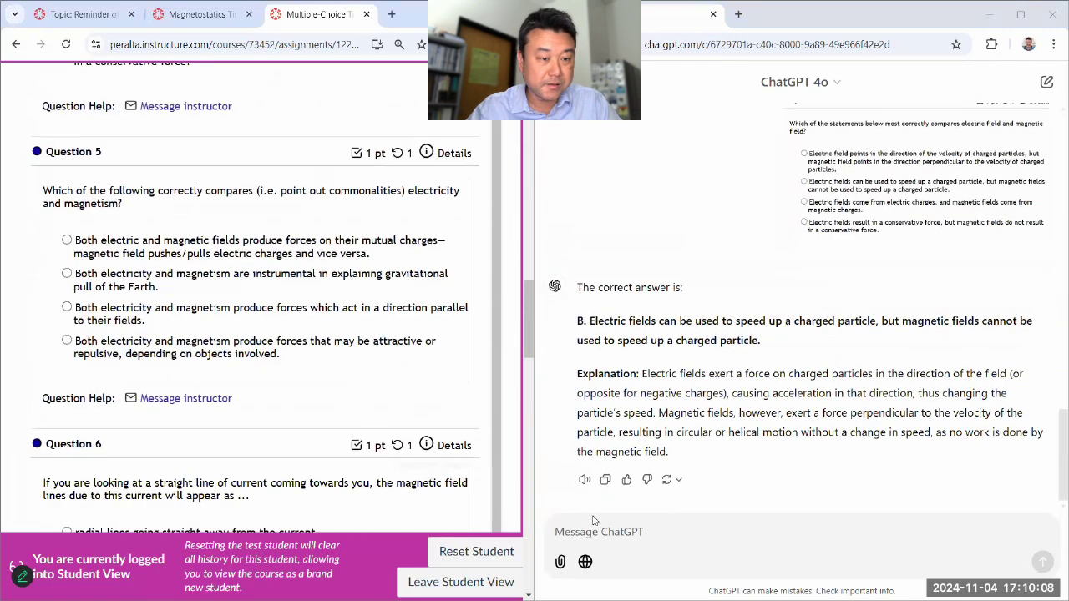
key(ctrl+v)
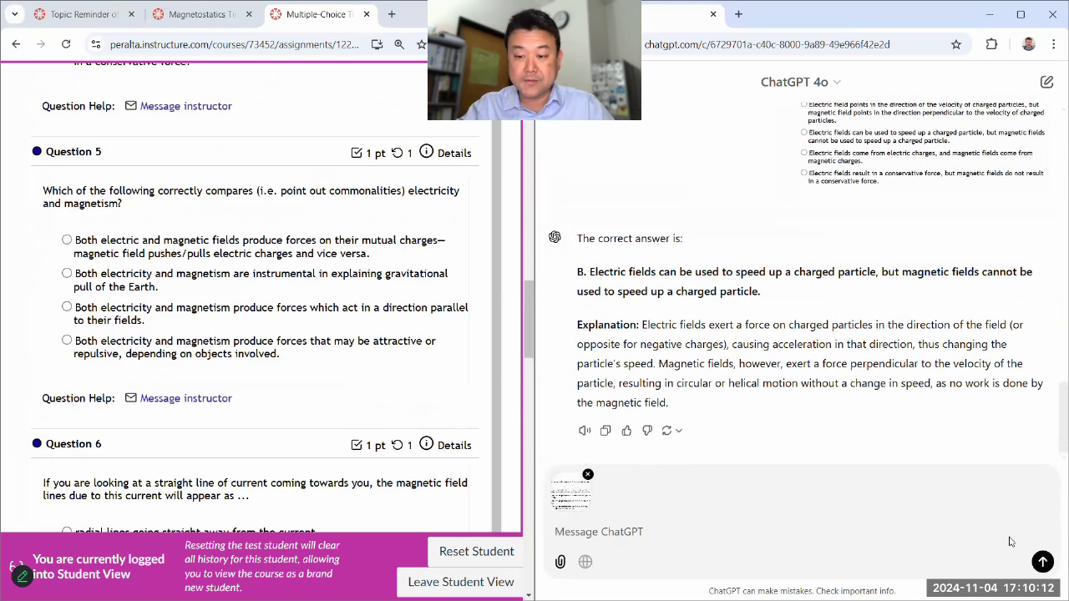
click(1042, 561)
Capture a screenshot of Question 6 about magnetic field lines around a straight current coming towards the viewer
scroll(275, 296, down, 3)
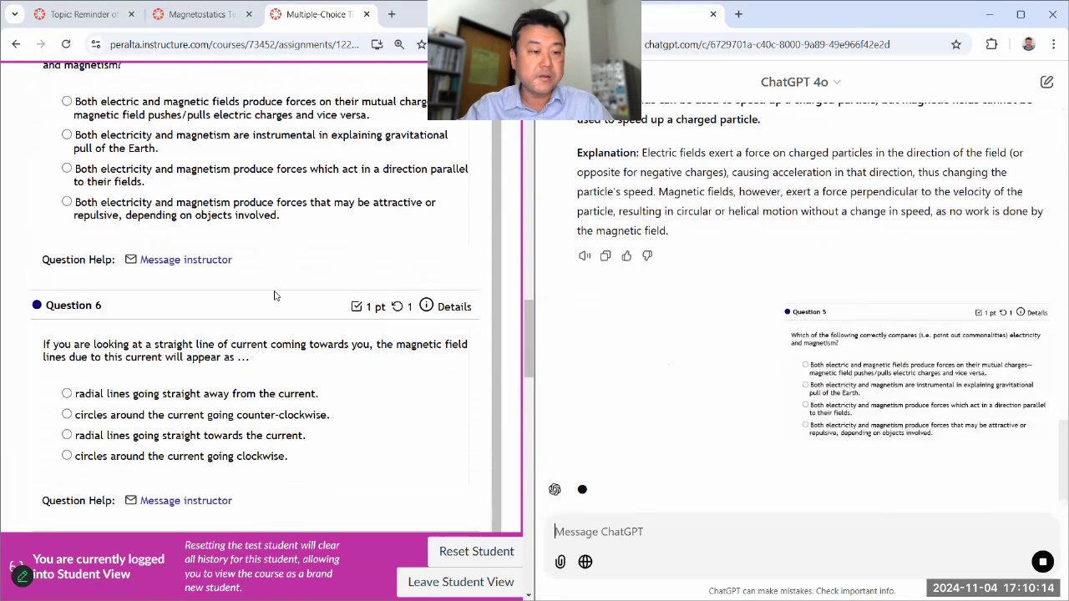
scroll(275, 296, down, 3)
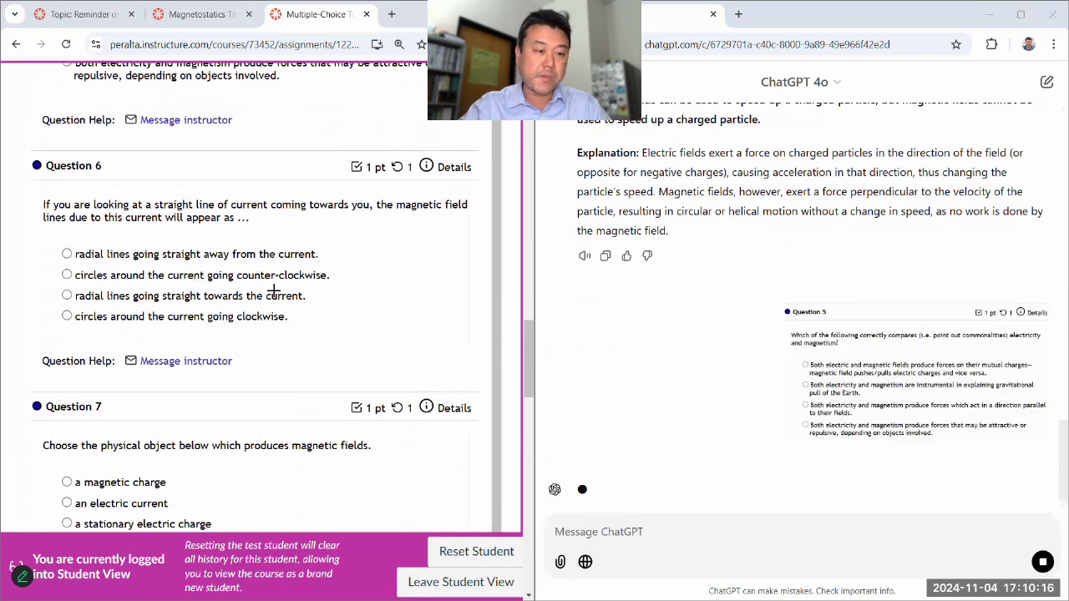
key(super+shift+s)
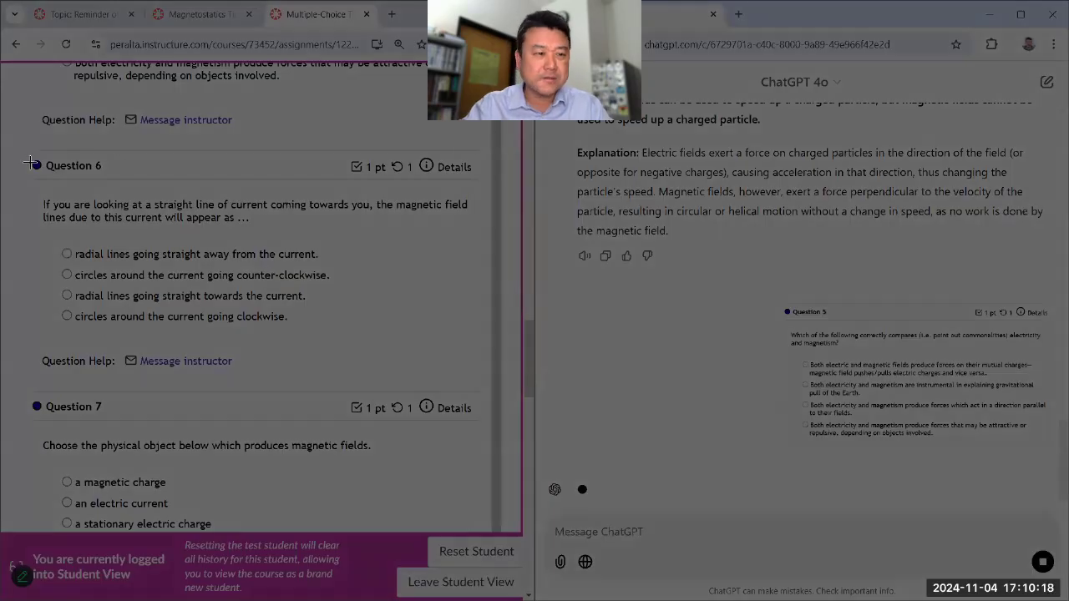
drag(23, 142, 476, 331)
Answer Question 5 with the option on forces that may be attractive or repulsive, and send the Question 6 screenshot to ChatGPT
scroll(141, 280, up, 1)
scroll(140, 280, up, 2)
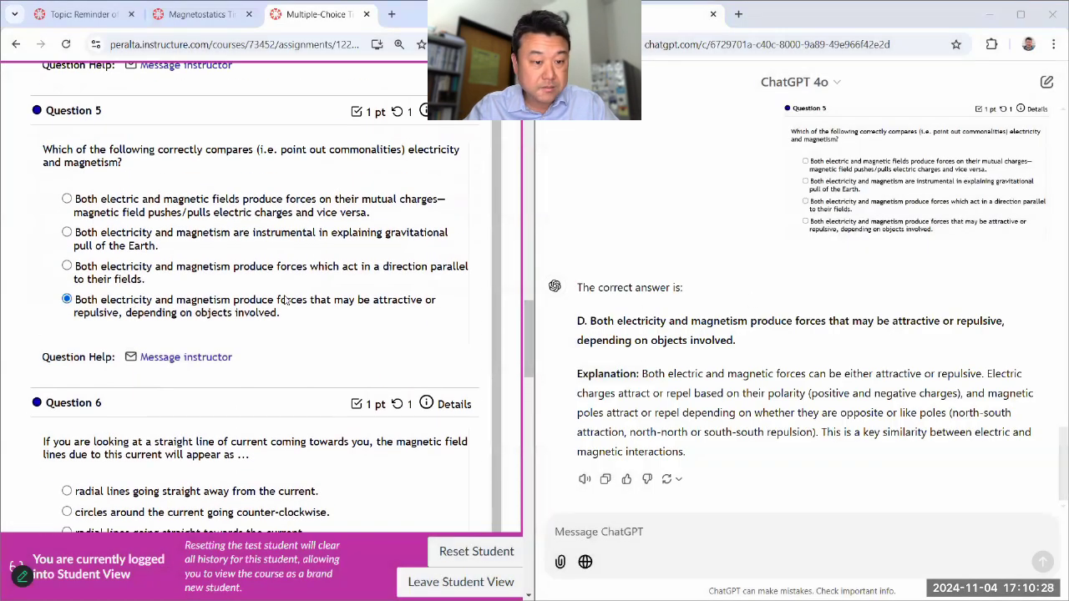
scroll(274, 304, up, 2)
scroll(275, 306, down, 7)
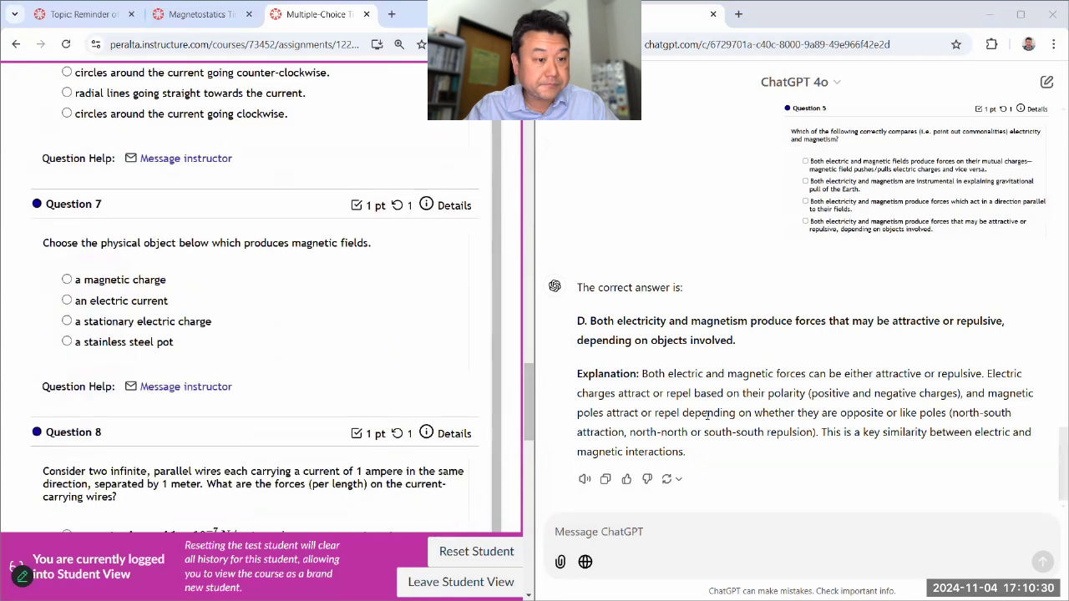
key(ctrl+v)
click(1042, 562)
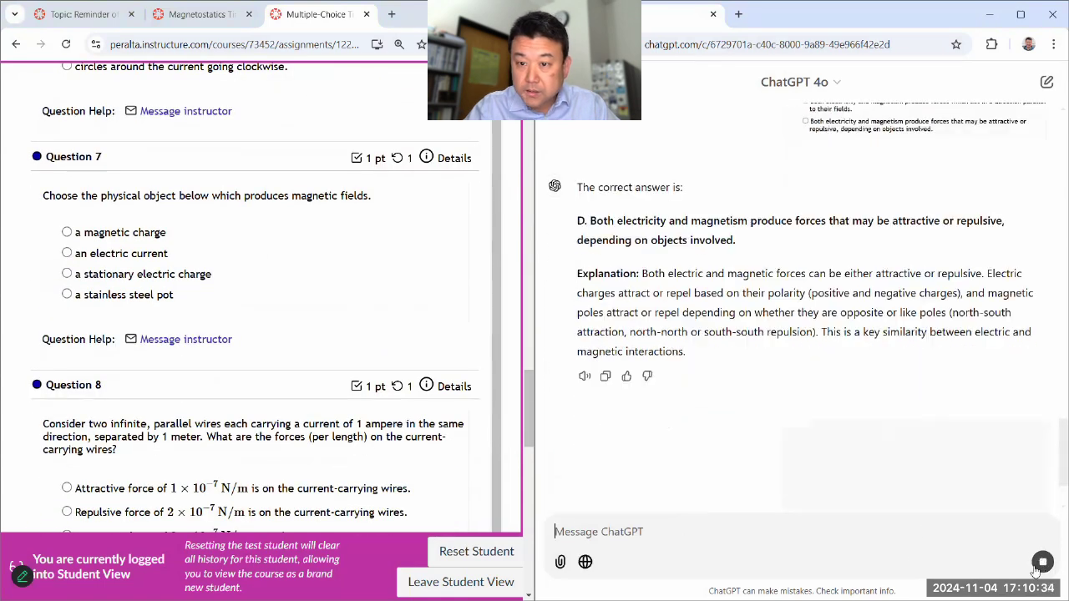
Capture a screenshot of Question 7 about the physical object that produces magnetic fields
scroll(191, 300, up, 3)
scroll(208, 300, down, 3)
scroll(215, 305, up, 1)
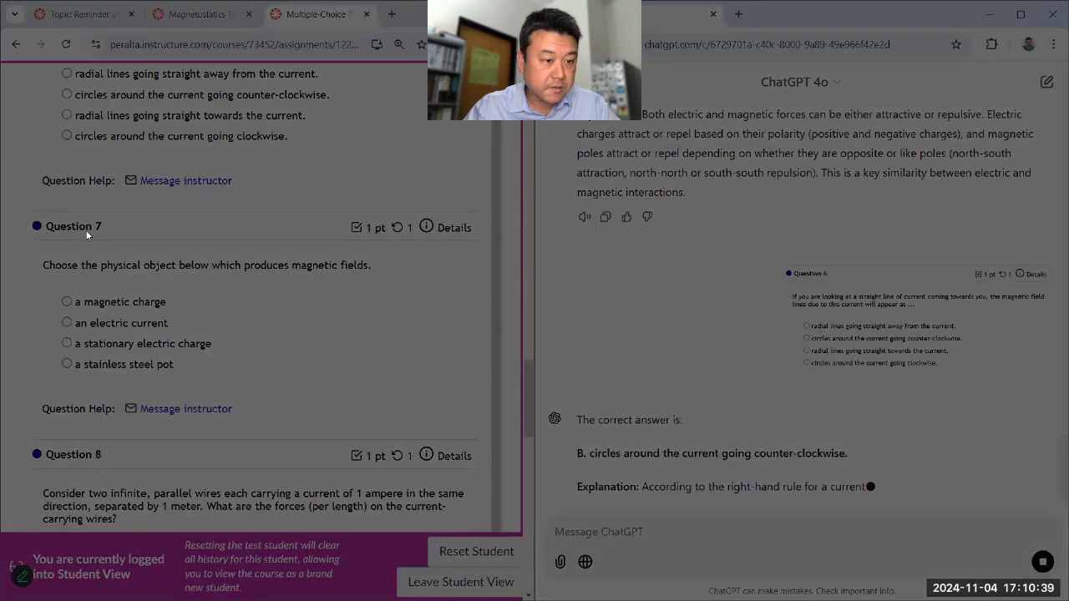
drag(26, 207, 476, 378)
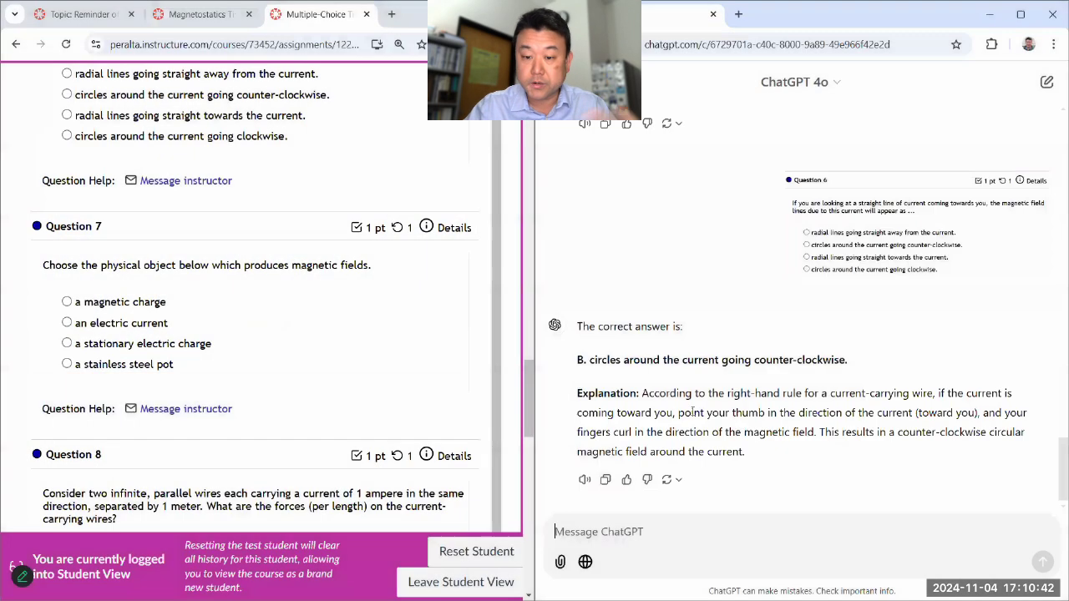
Answer Question 6 with "circles around the current going counter-clockwise" and send the Question 7 screenshot to ChatGPT
scroll(133, 284, up, 2)
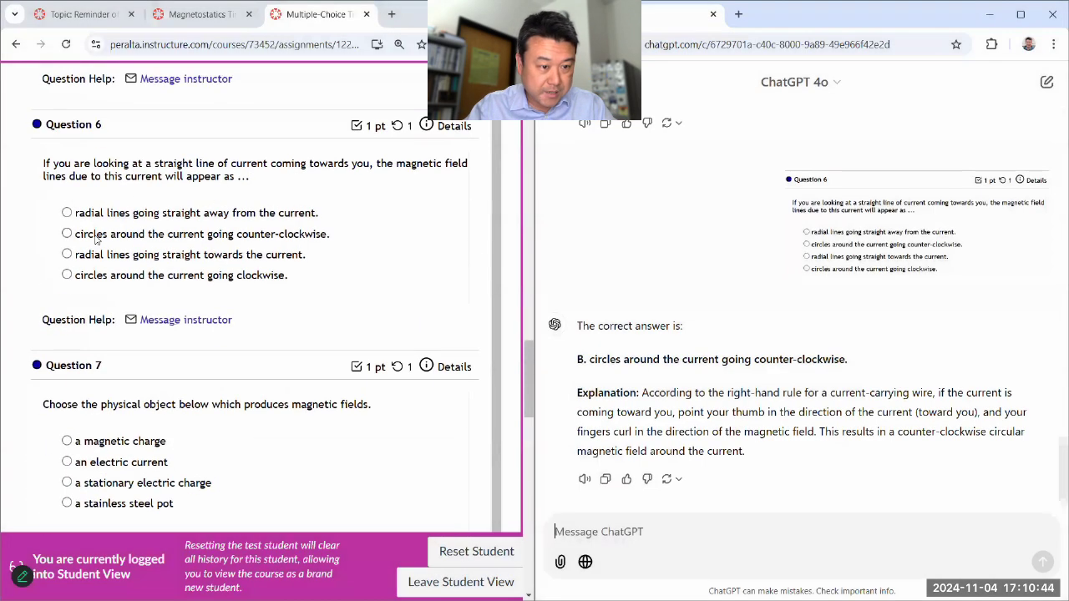
click(95, 235)
scroll(266, 340, down, 1)
scroll(348, 353, down, 2)
click(603, 532)
key(ctrl+v)
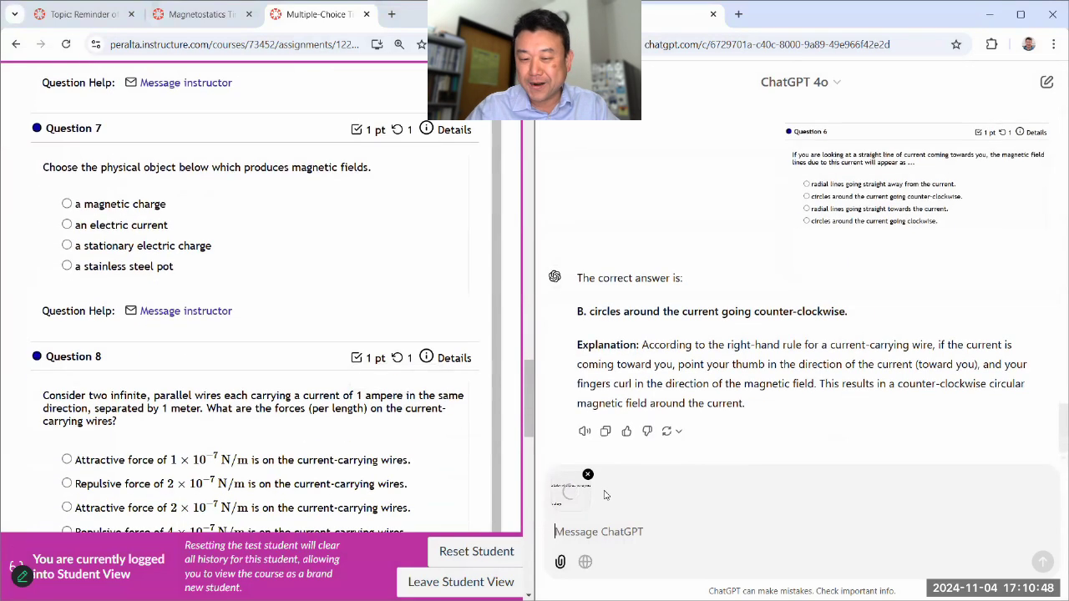
click(1039, 565)
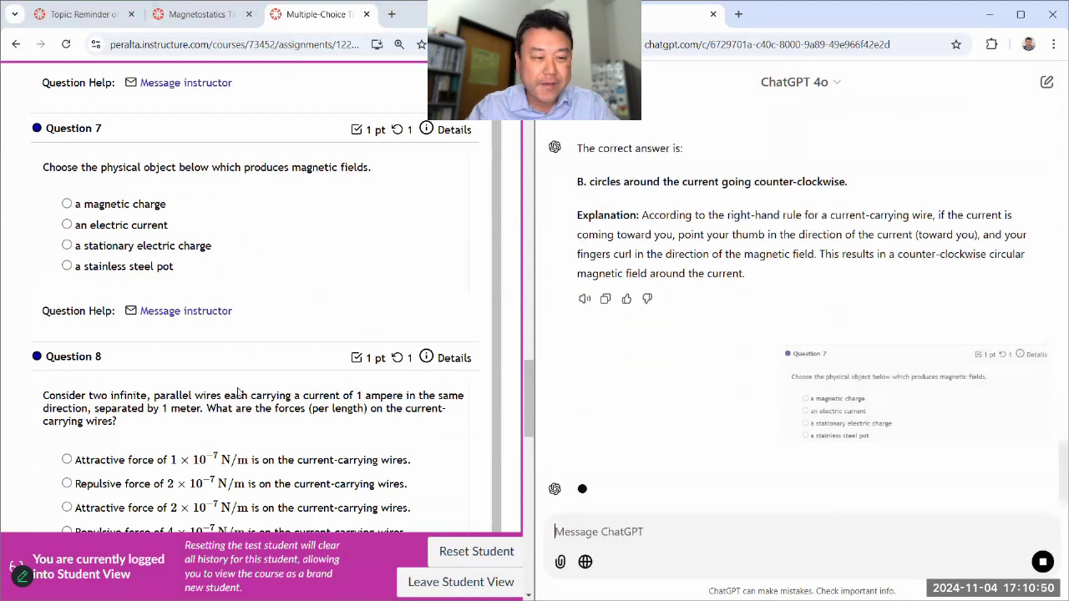
Capture a screenshot of Question 8 about the forces between two infinite parallel current-carrying wires
scroll(257, 324, down, 2)
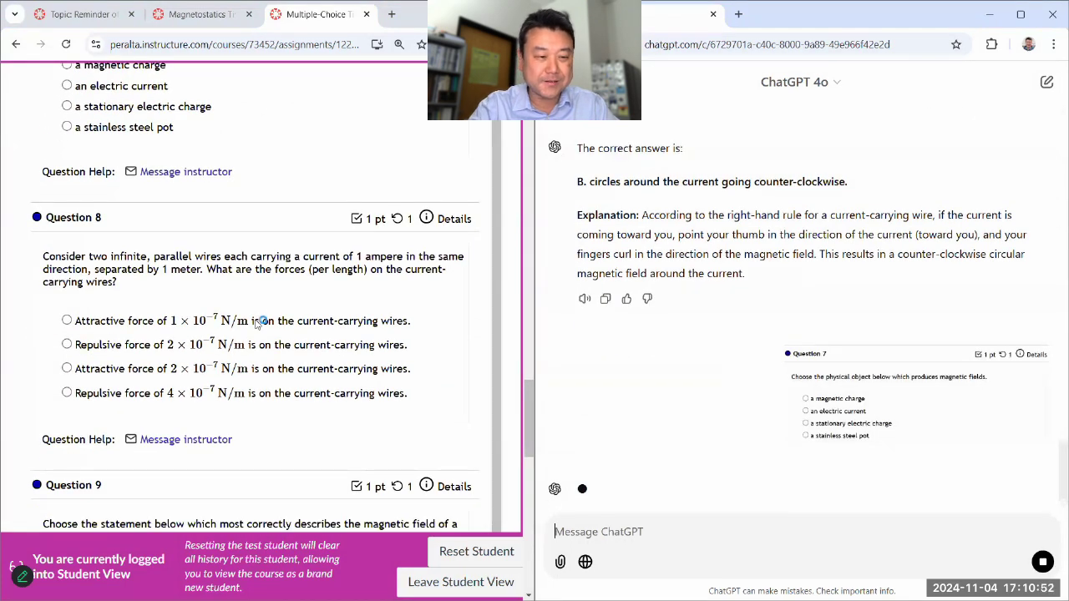
key(super+shift+s)
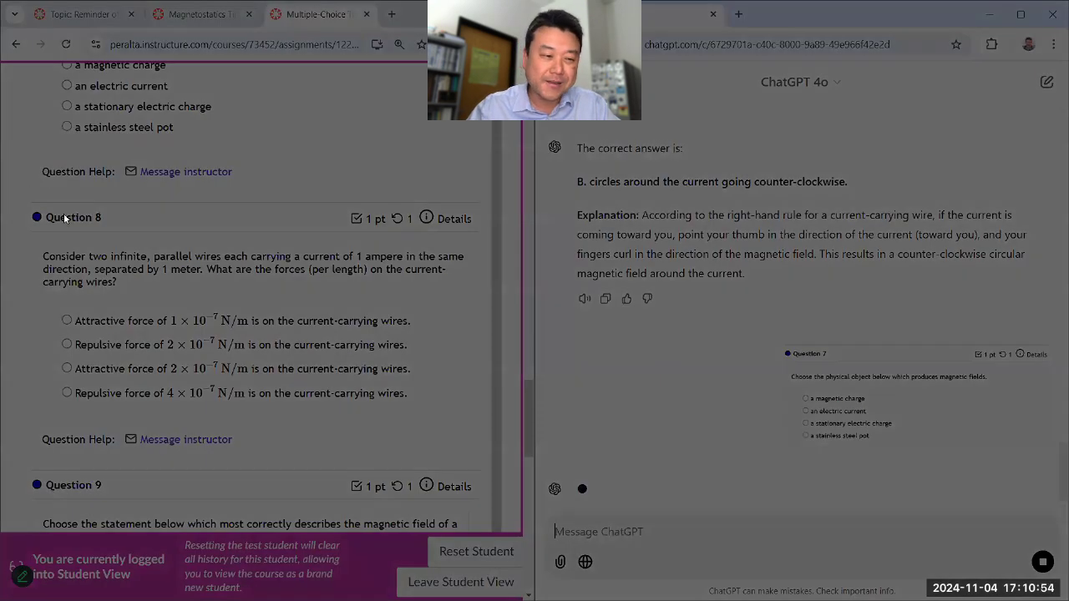
drag(132, 240, 481, 410)
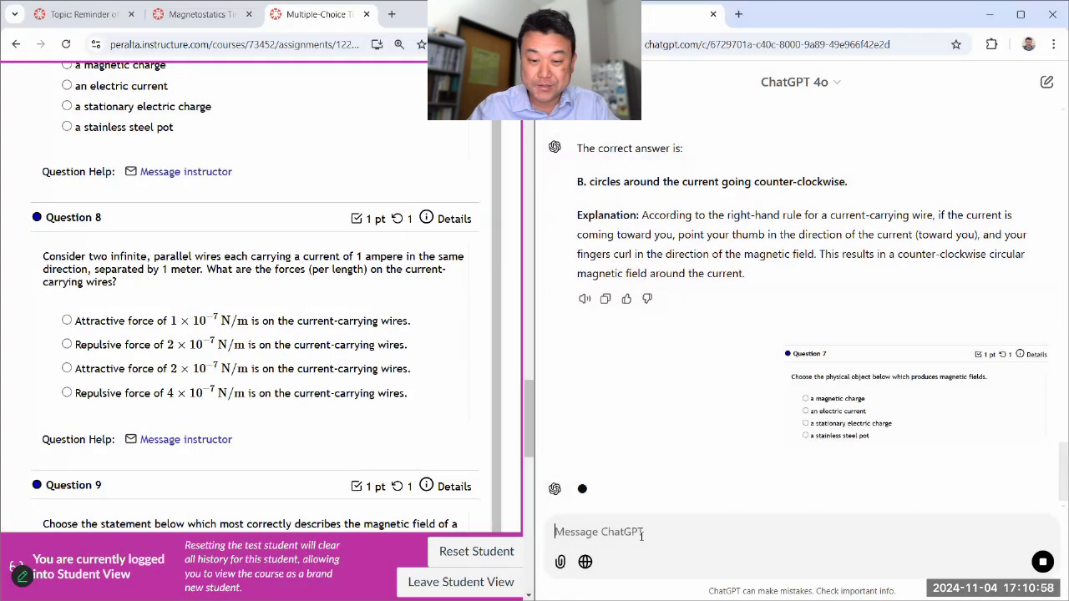
Answer Question 7 with "an electric current" and send the Question 8 screenshot to ChatGPT
scroll(275, 304, up, 1)
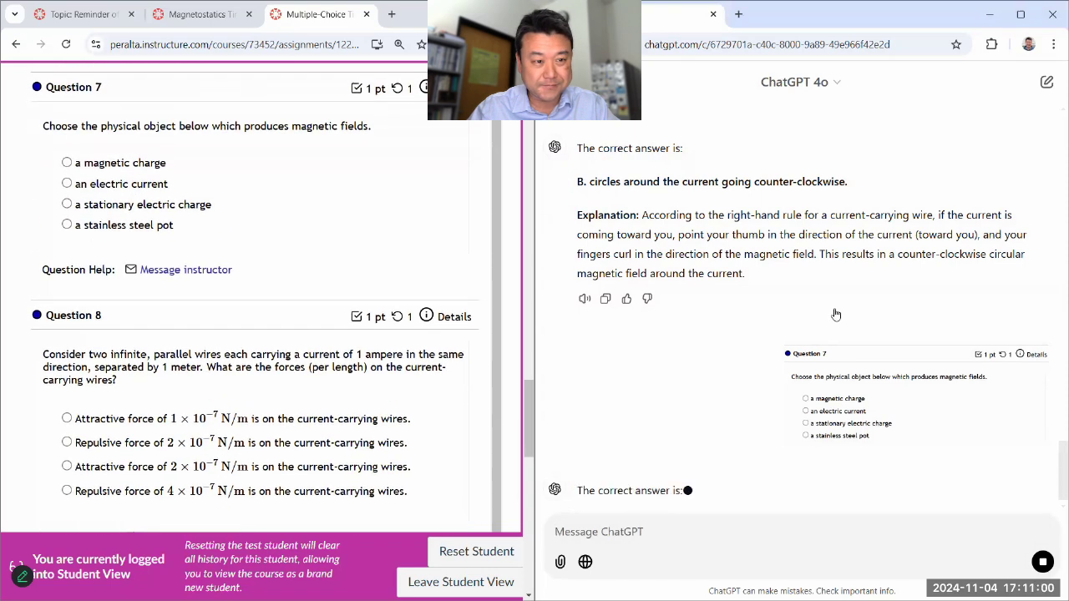
click(123, 182)
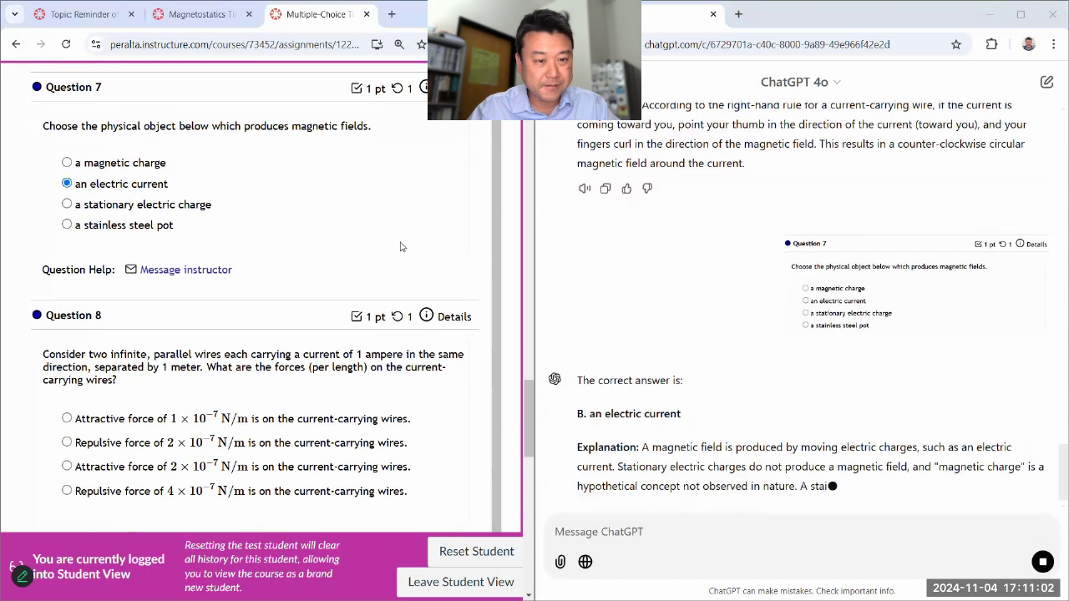
scroll(401, 246, down, 1)
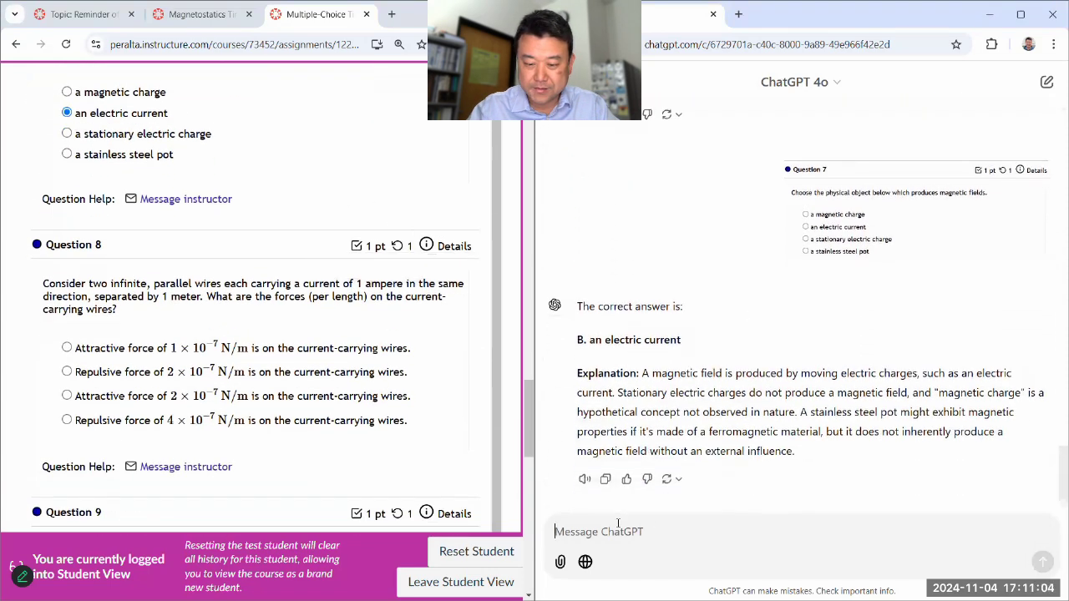
key(ctrl+v)
scroll(207, 199, up, 1)
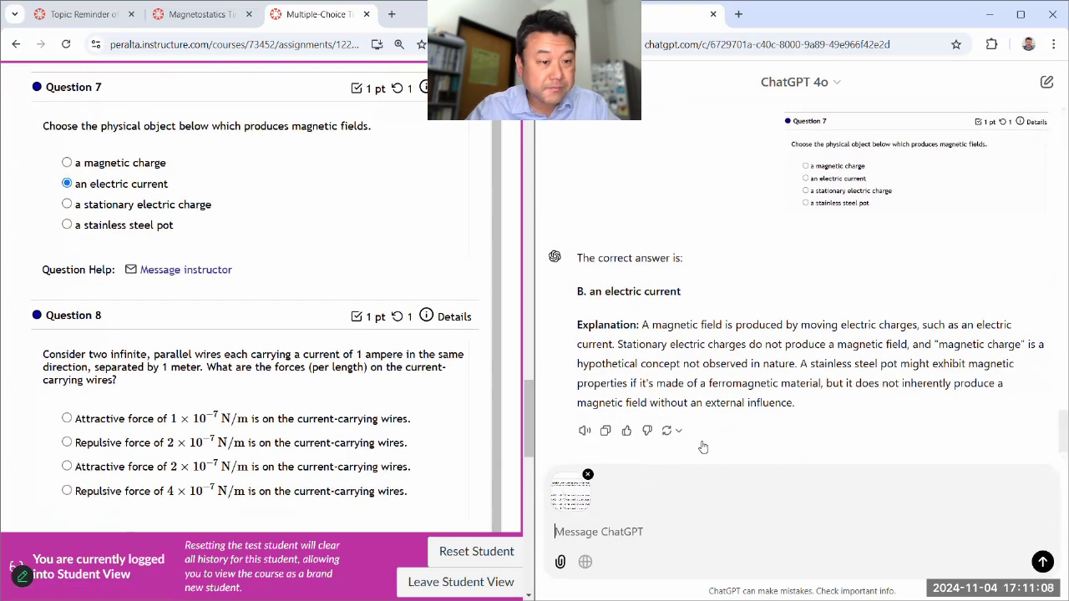
key(Return)
Capture a screenshot of Question 9 about the infinitely long solenoid, and answer Question 8 with the attractive force of 2 × 10⁻⁷ N/m
scroll(283, 320, down, 5)
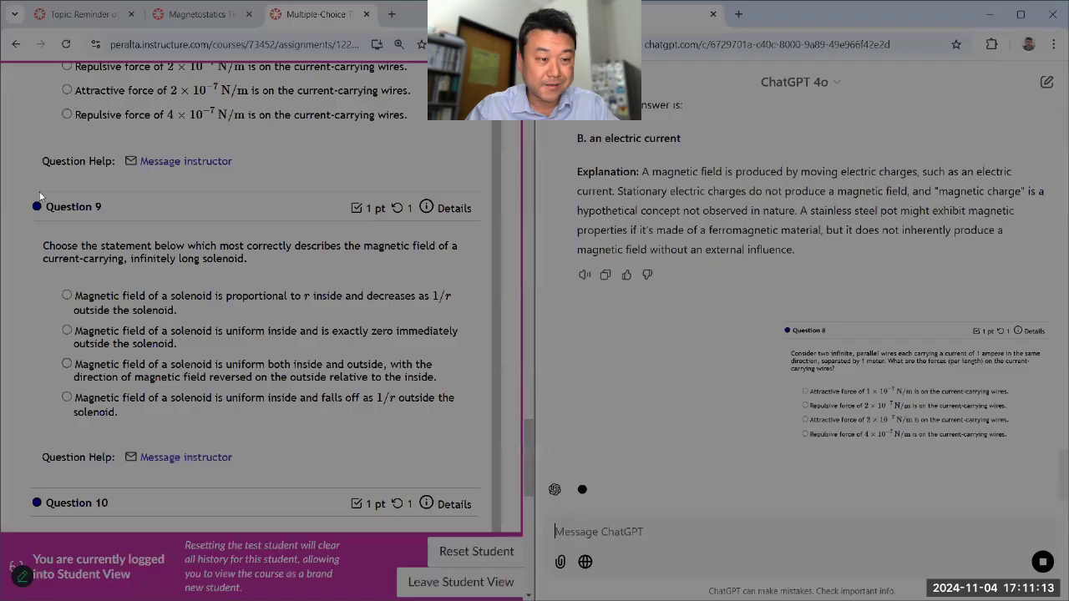
drag(24, 186, 474, 423)
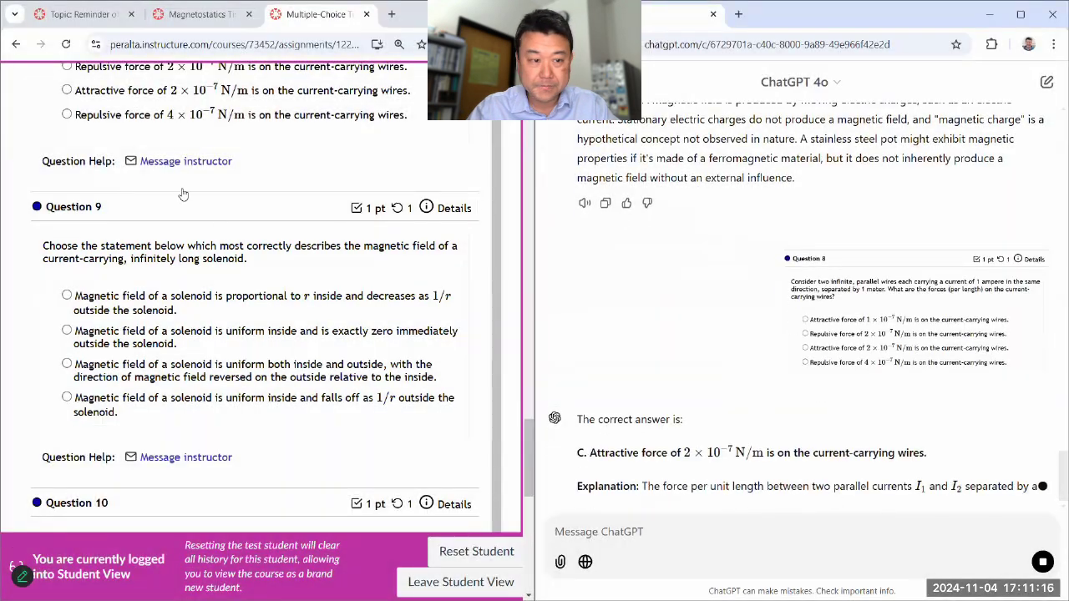
scroll(124, 199, up, 1)
click(124, 191)
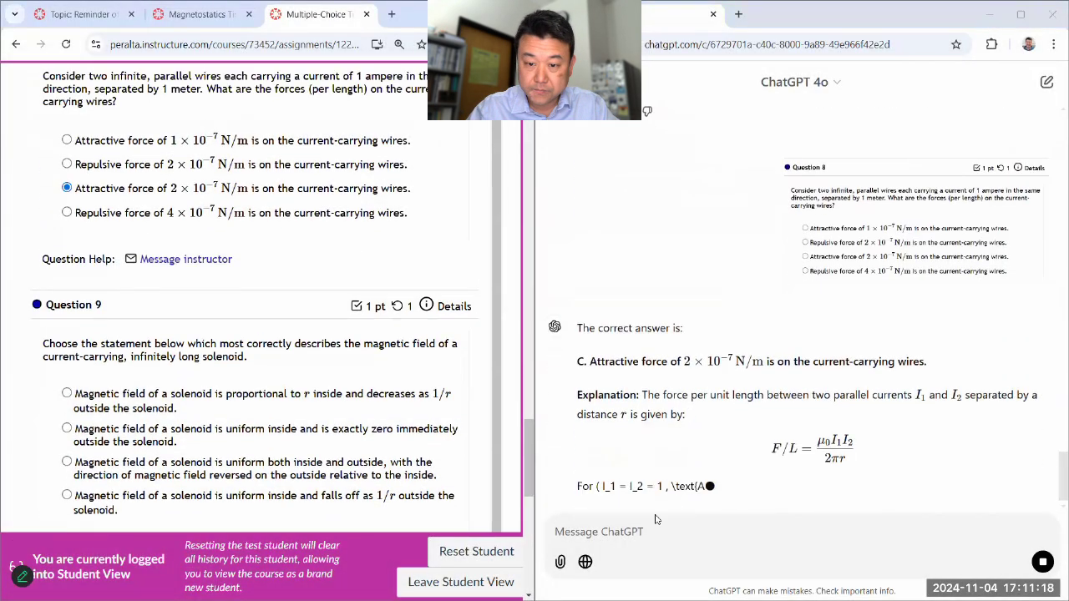
Send the captured Question 9 screenshot to ChatGPT once its Question 8 reply is complete
click(617, 528)
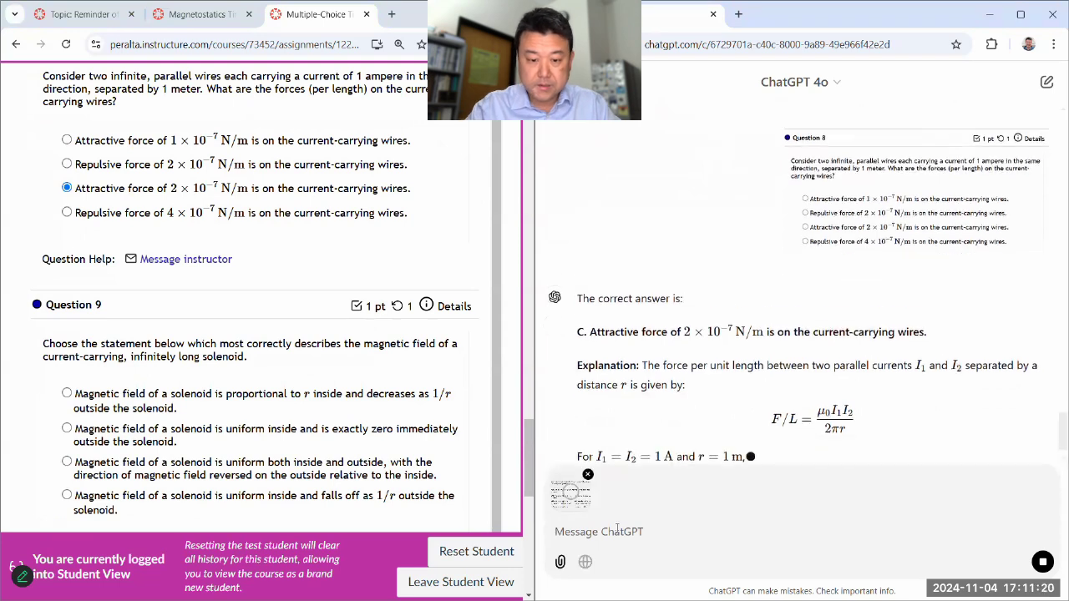
key(ctrl+v)
scroll(231, 339, down, 1)
scroll(231, 339, down, 3)
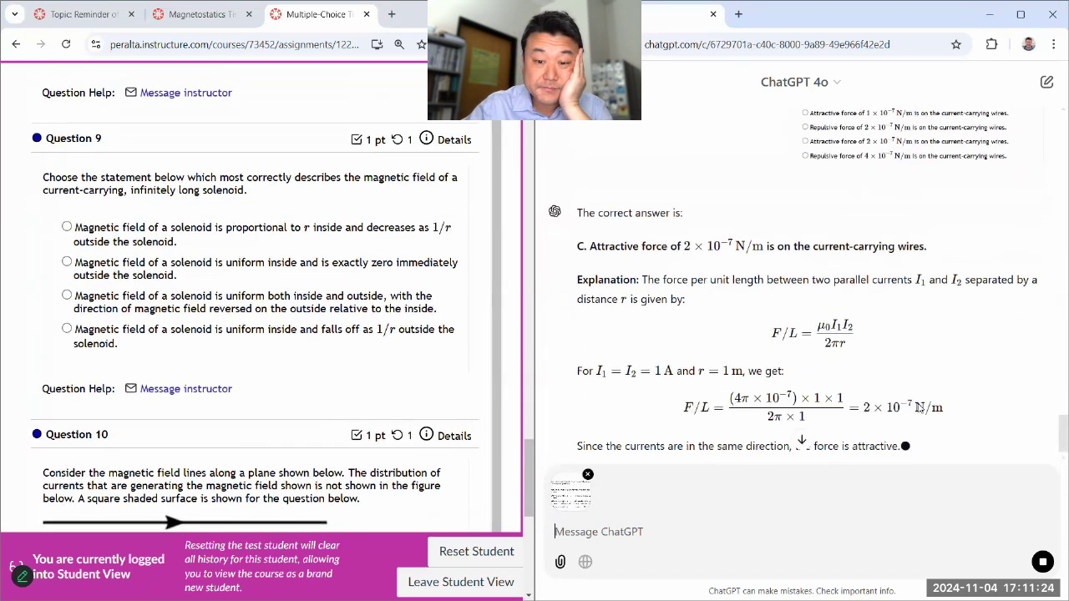
click(1043, 562)
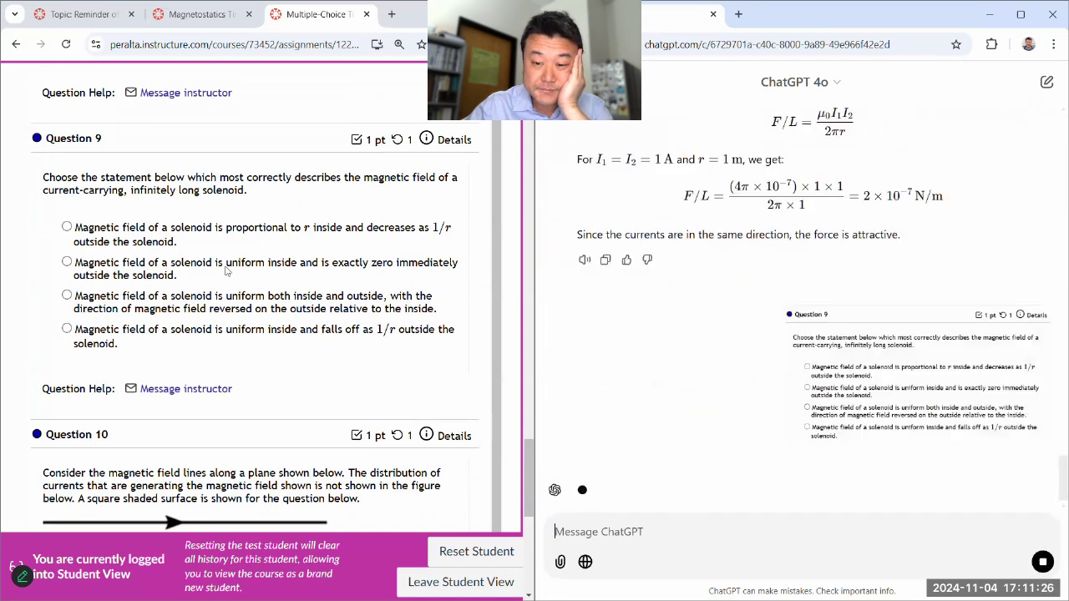
Capture a screenshot of Question 10's introductory text and magnetic field figure with the shaded square surface
scroll(203, 267, down, 2)
scroll(292, 261, down, 4)
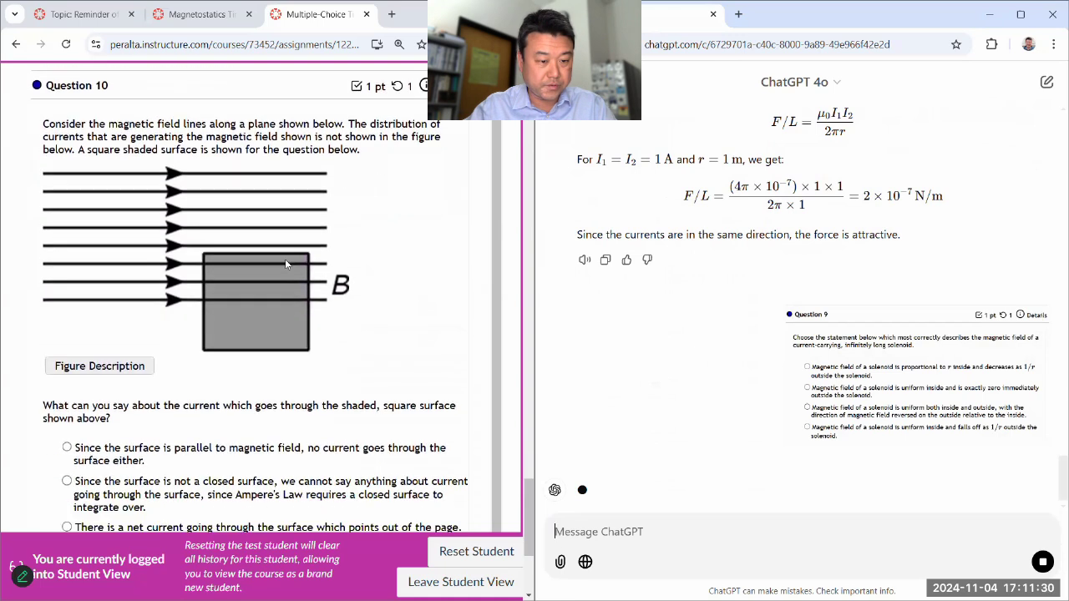
scroll(284, 258, up, 1)
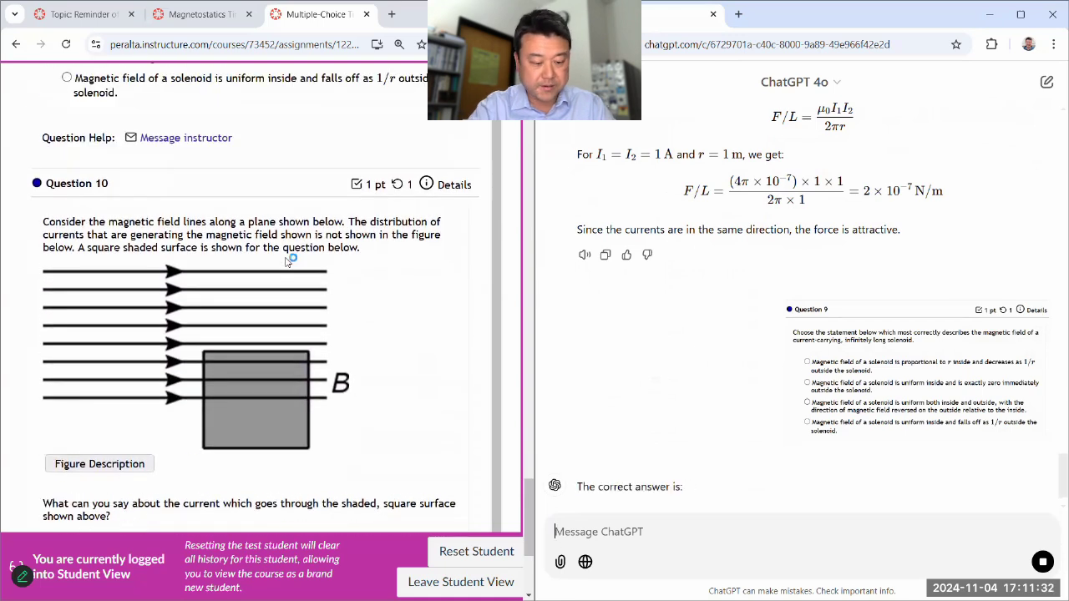
key(super+shift+s)
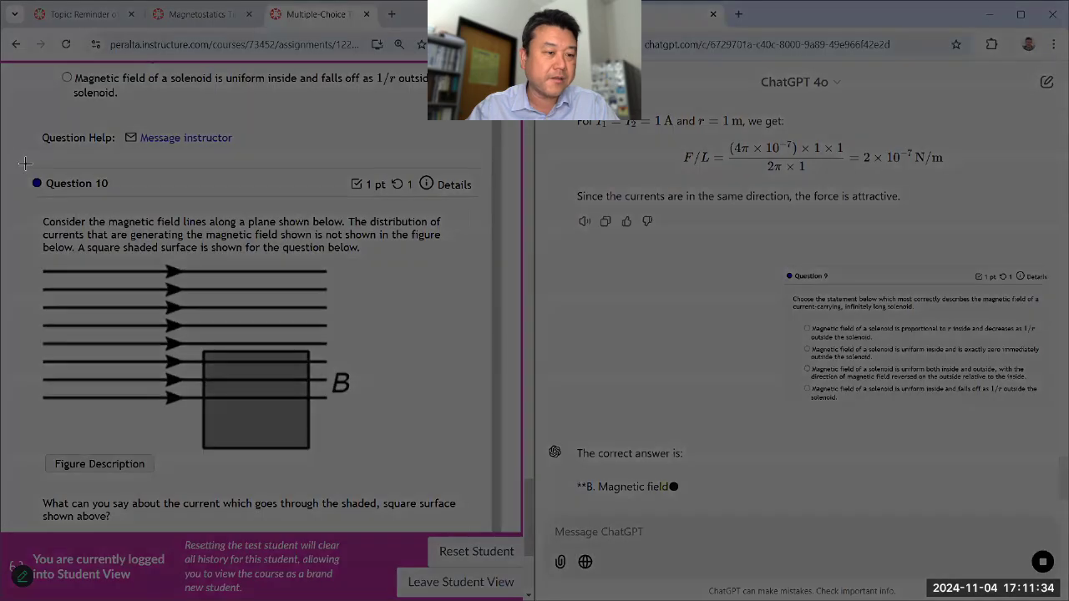
drag(25, 163, 480, 478)
Answer Question 9 with the solenoid field being uniform inside and exactly zero immediately outside
scroll(284, 401, down, 2)
scroll(204, 301, up, 6)
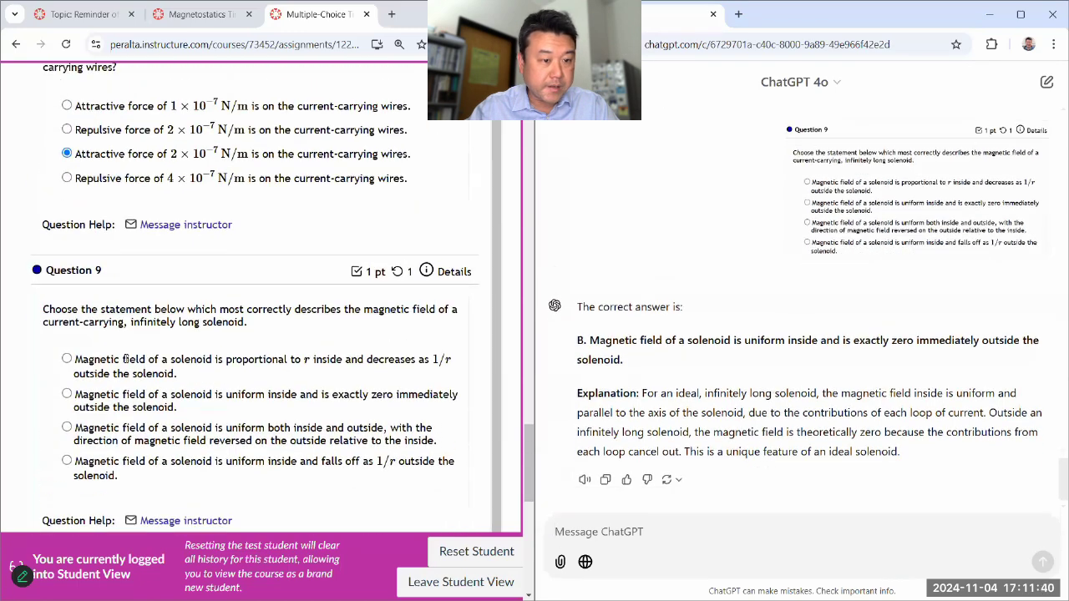
click(107, 435)
scroll(382, 407, down, 6)
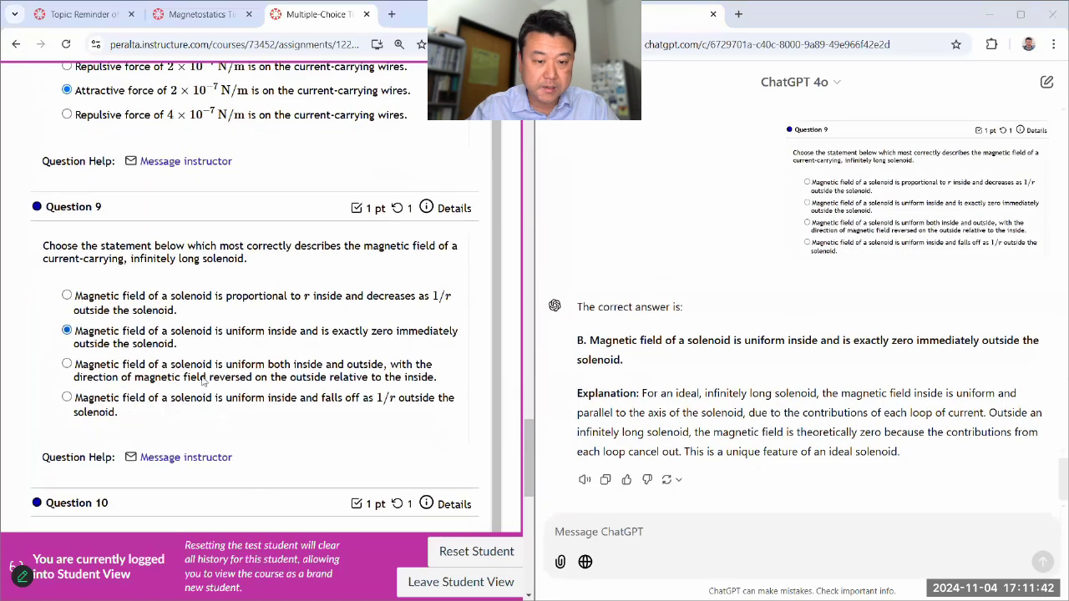
Capture Question 10's prompt and answer options as a second screenshot, and send it to ChatGPT together with the figure screenshot
scroll(382, 406, down, 1)
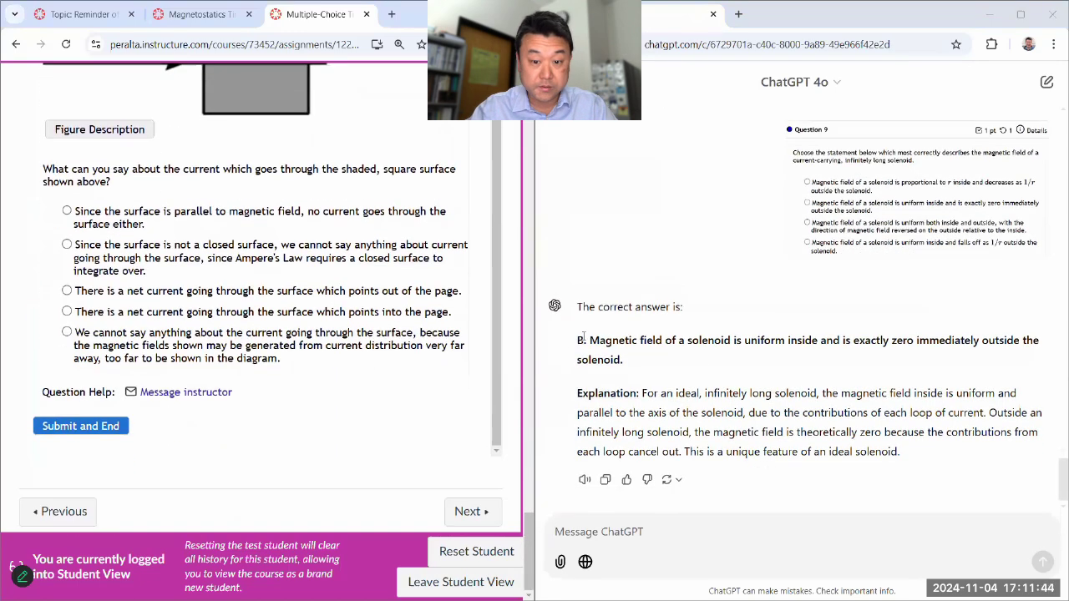
drag(591, 342, 671, 373)
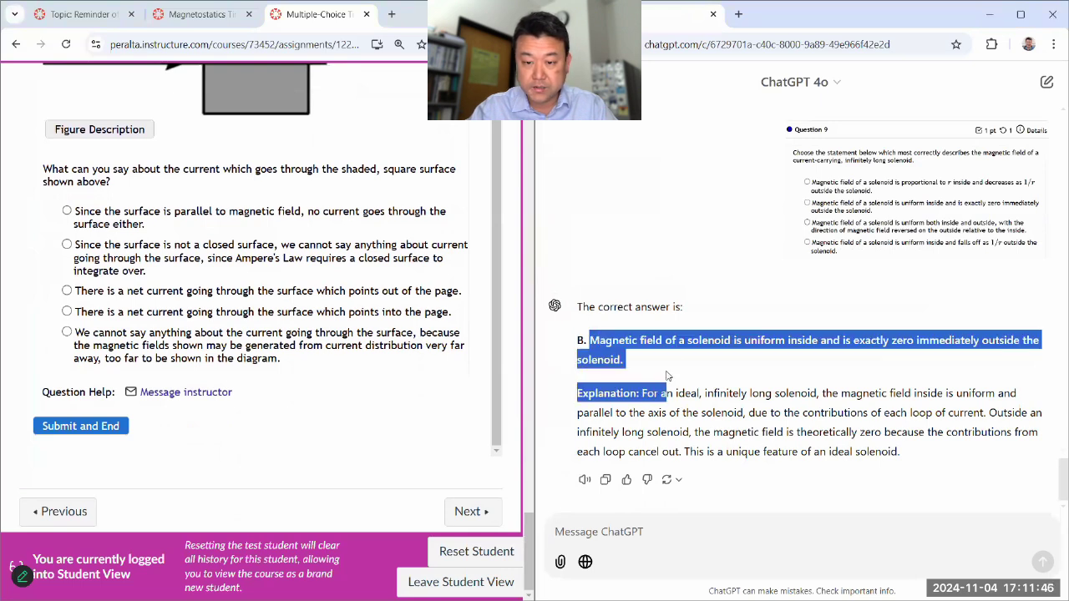
click(711, 388)
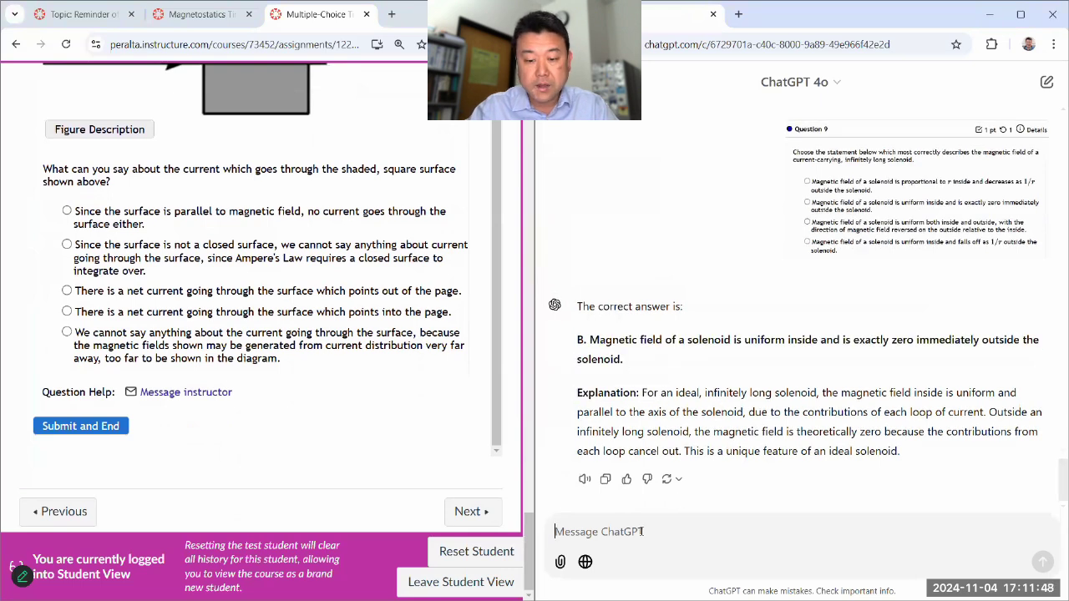
key(ctrl+v)
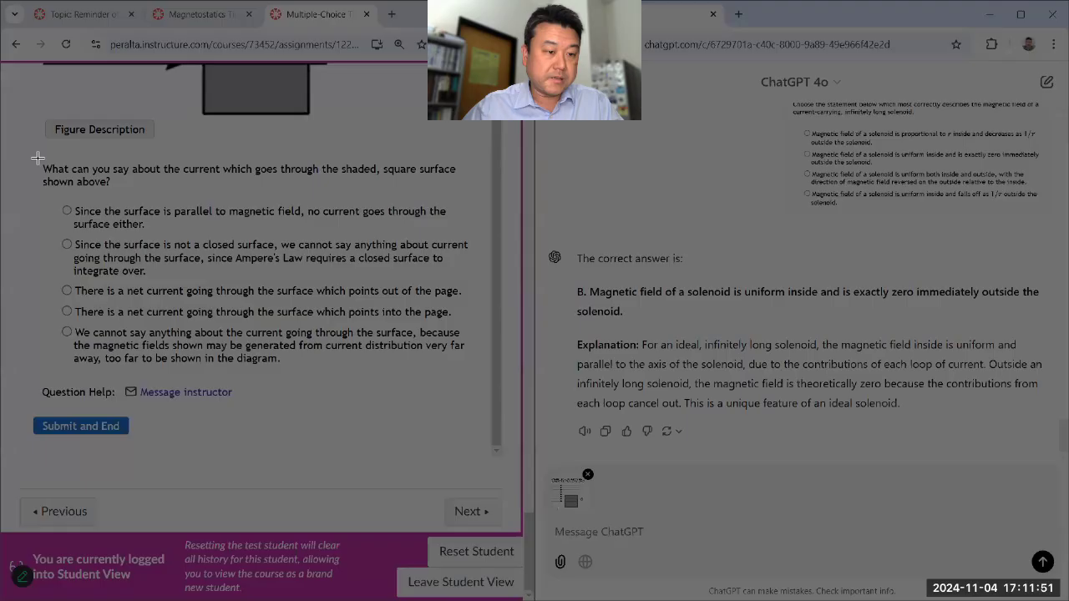
drag(36, 157, 476, 368)
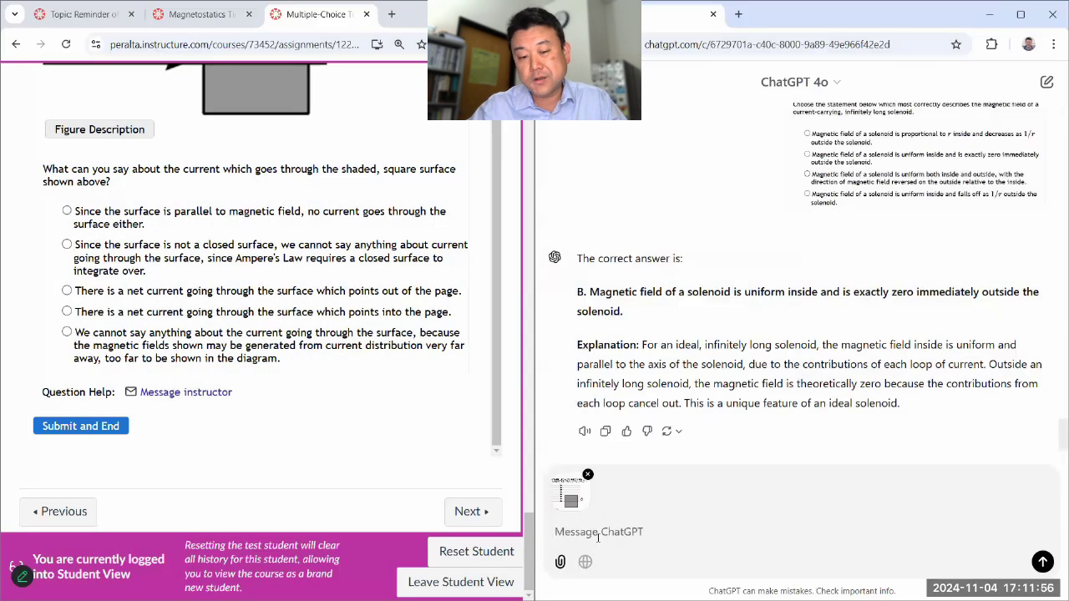
key(ctrl+v)
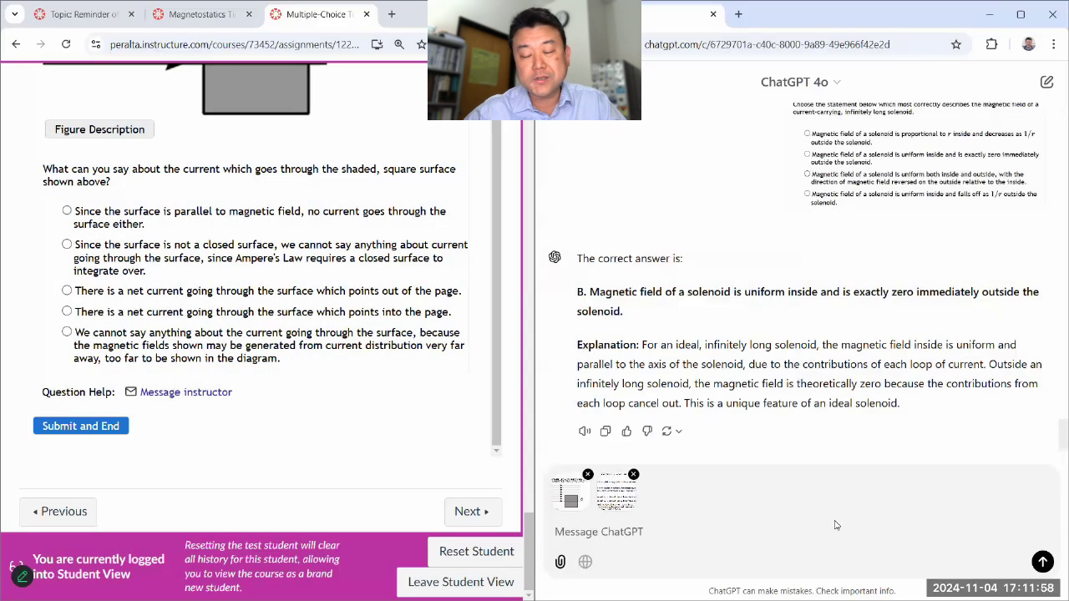
click(1042, 560)
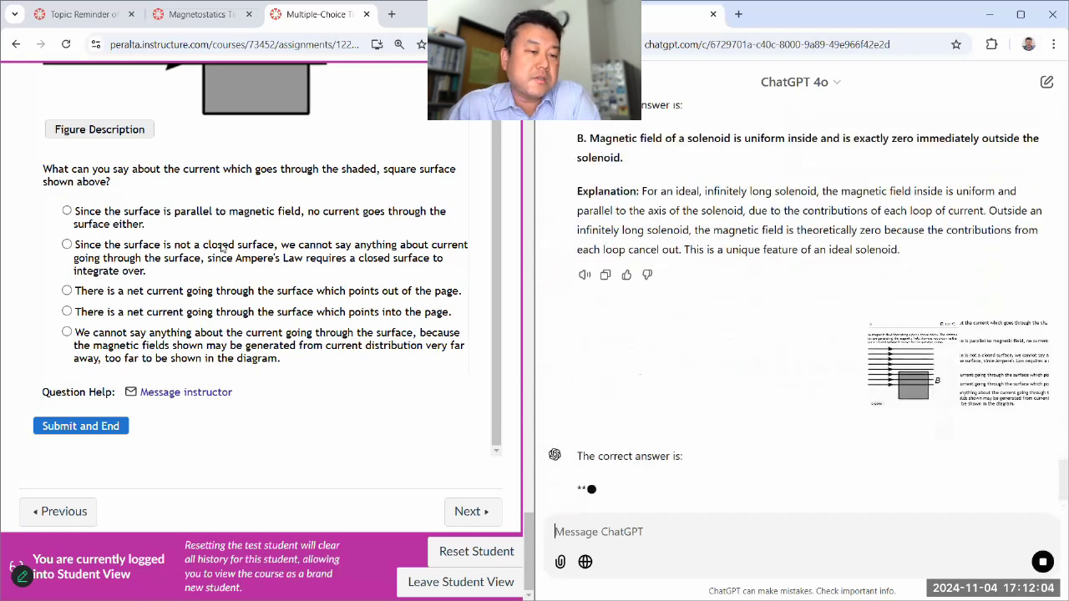
Answer Question 10 with a net current through the surface pointing into the page, and save the assessment progress
click(68, 311)
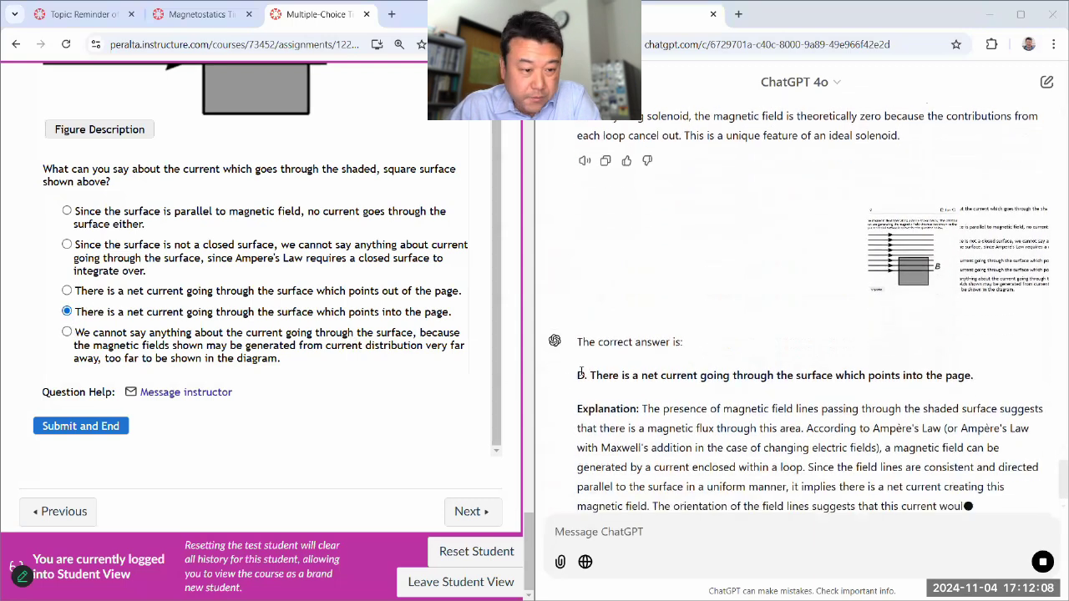
scroll(470, 466, up, 1)
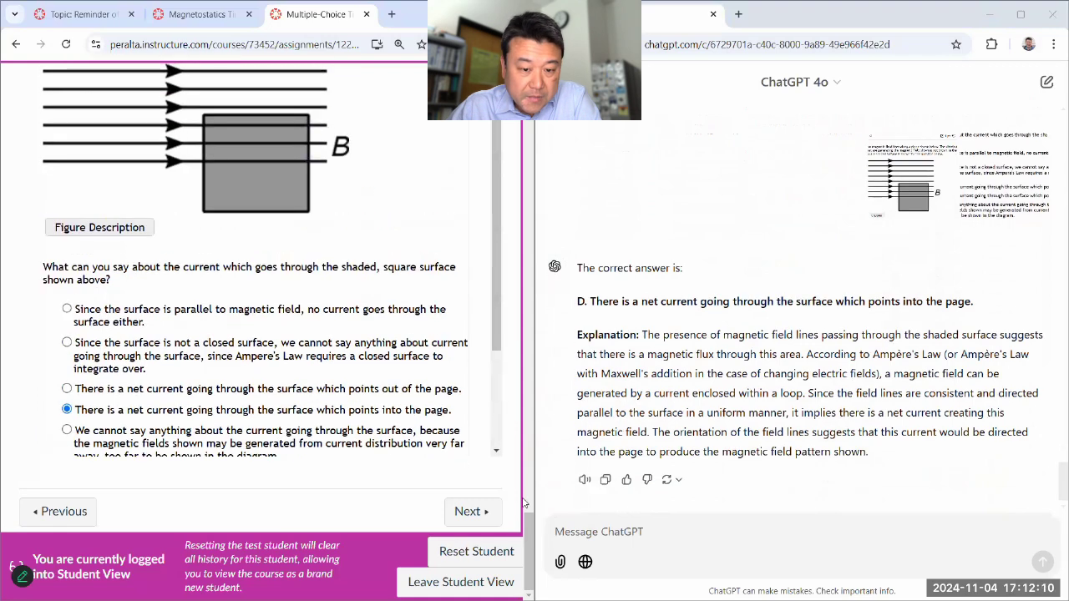
scroll(470, 466, up, 15)
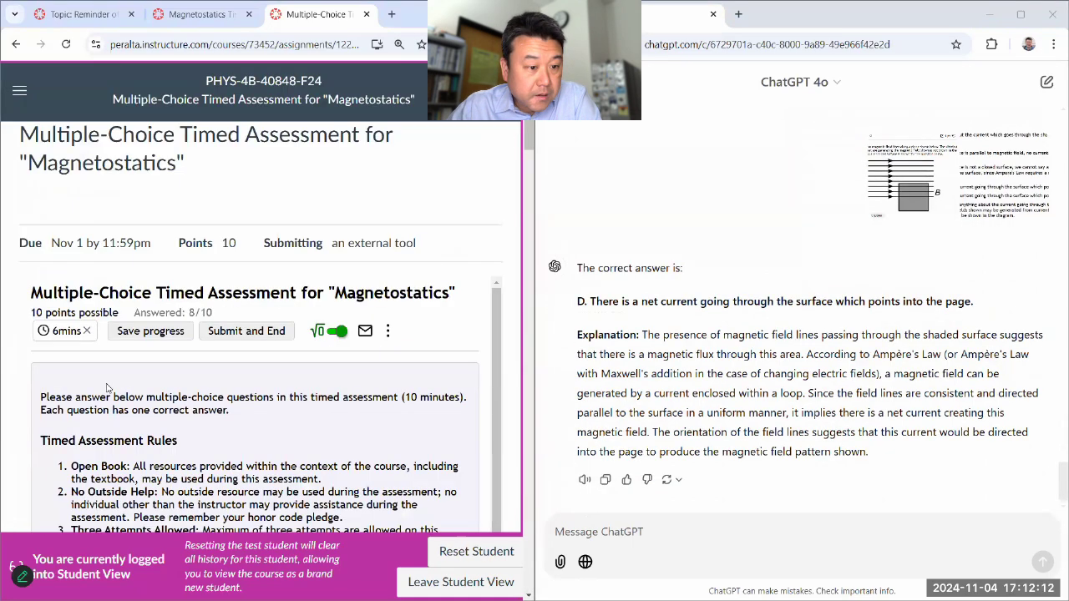
click(61, 335)
click(59, 339)
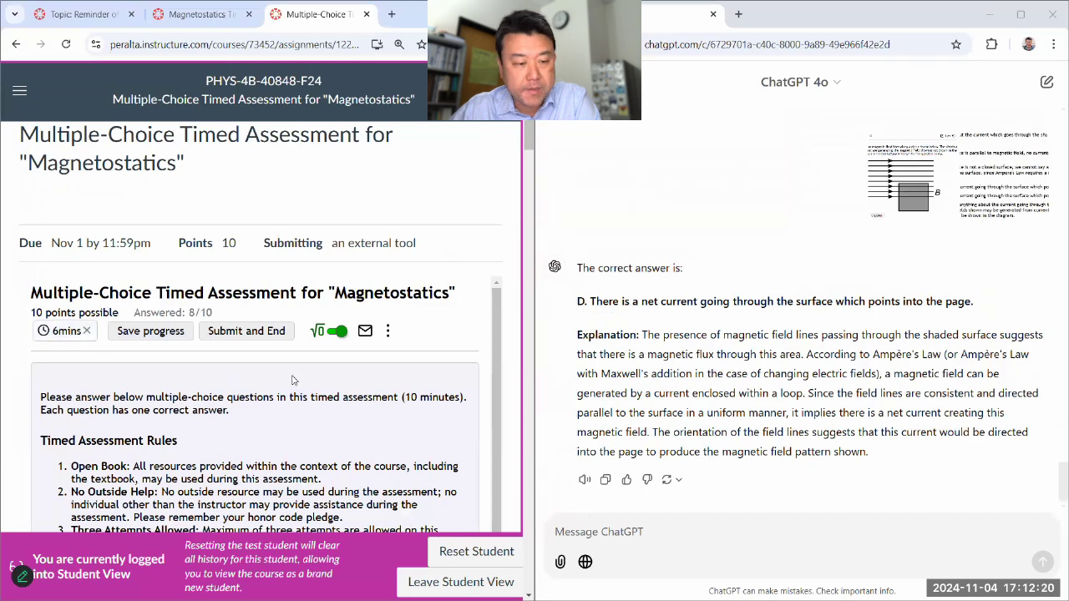
click(151, 331)
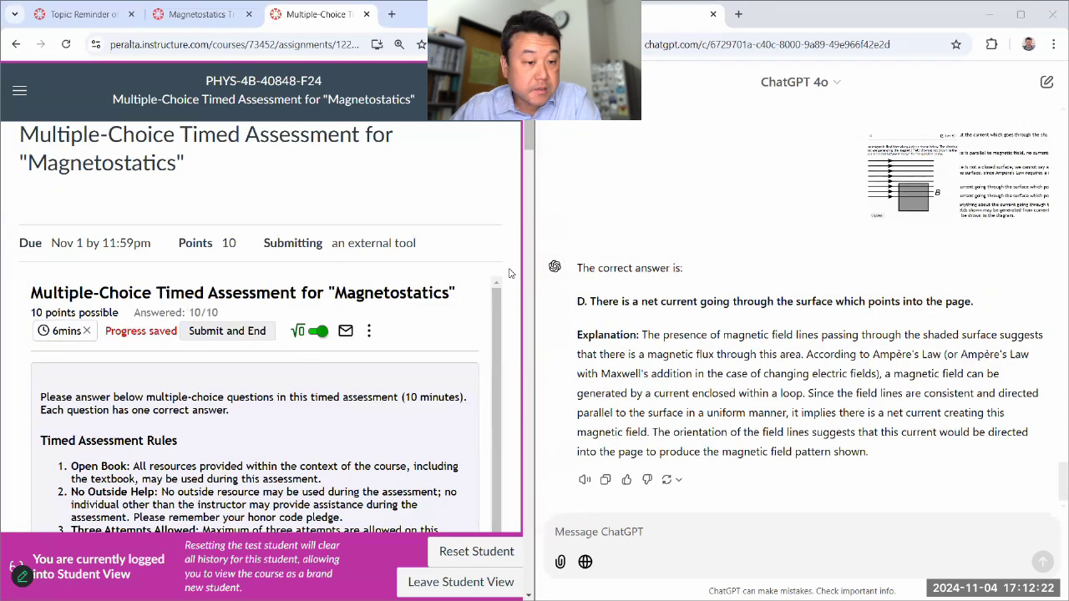
Submit and end the Magnetostatics multiple-choice assessment, confirming the submission
drag(528, 144, 550, 567)
scroll(501, 501, down, 1)
click(335, 513)
scroll(409, 371, down, 2)
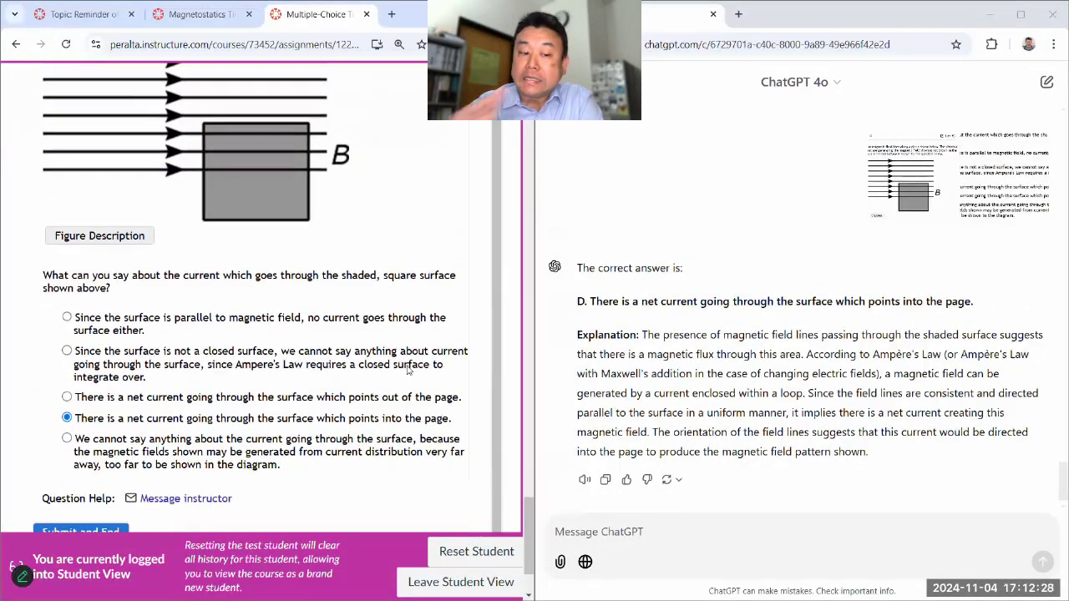
scroll(409, 371, down, 2)
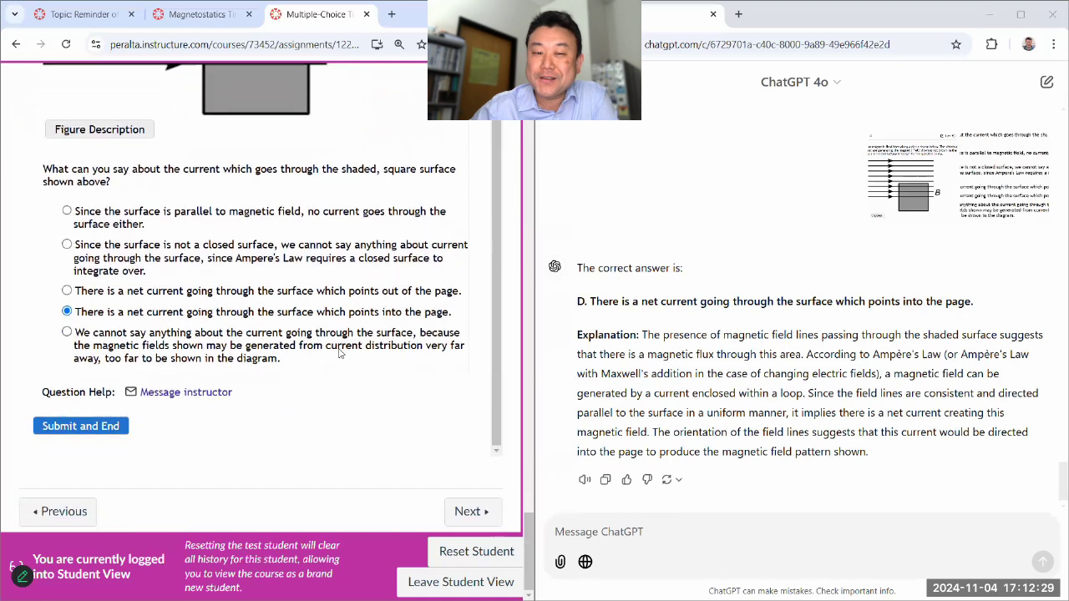
click(81, 426)
scroll(311, 369, down, 20)
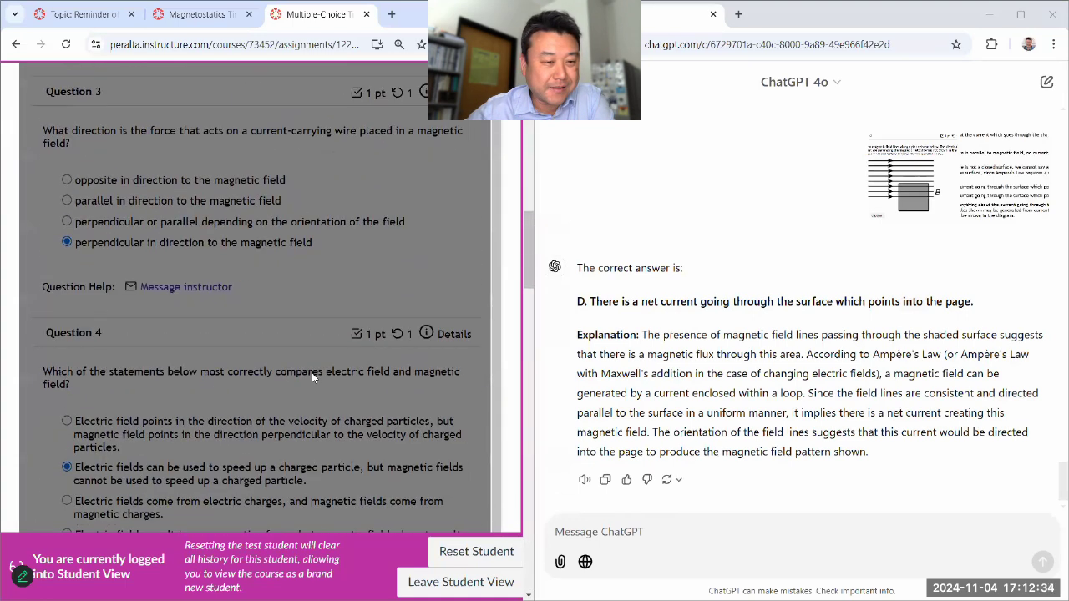
scroll(308, 368, down, 10)
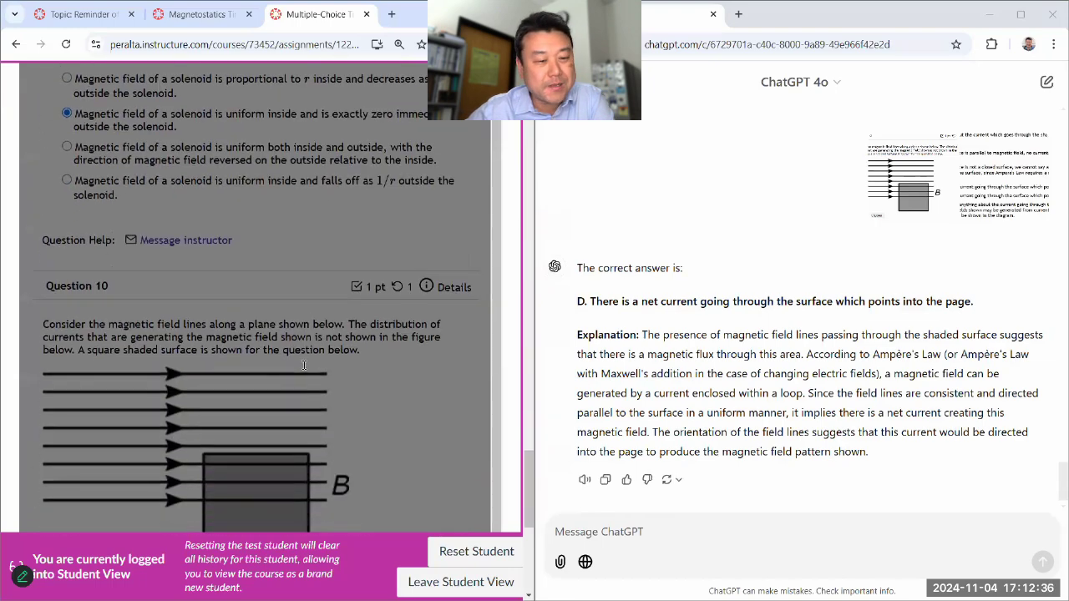
click(280, 395)
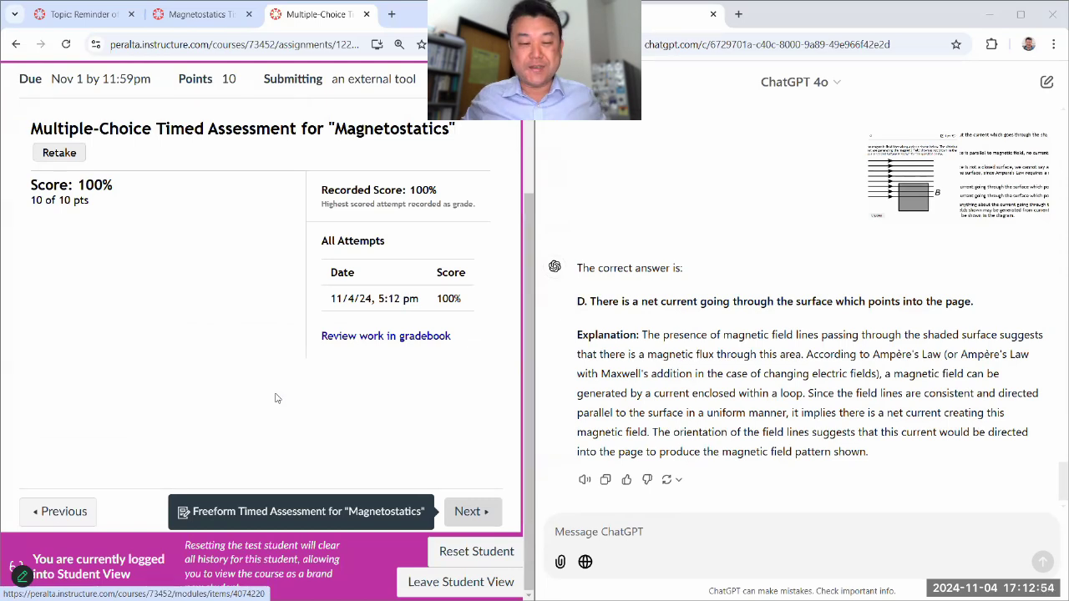
Open the submitted attempt in the gradebook and review its details and recorded answers
click(379, 338)
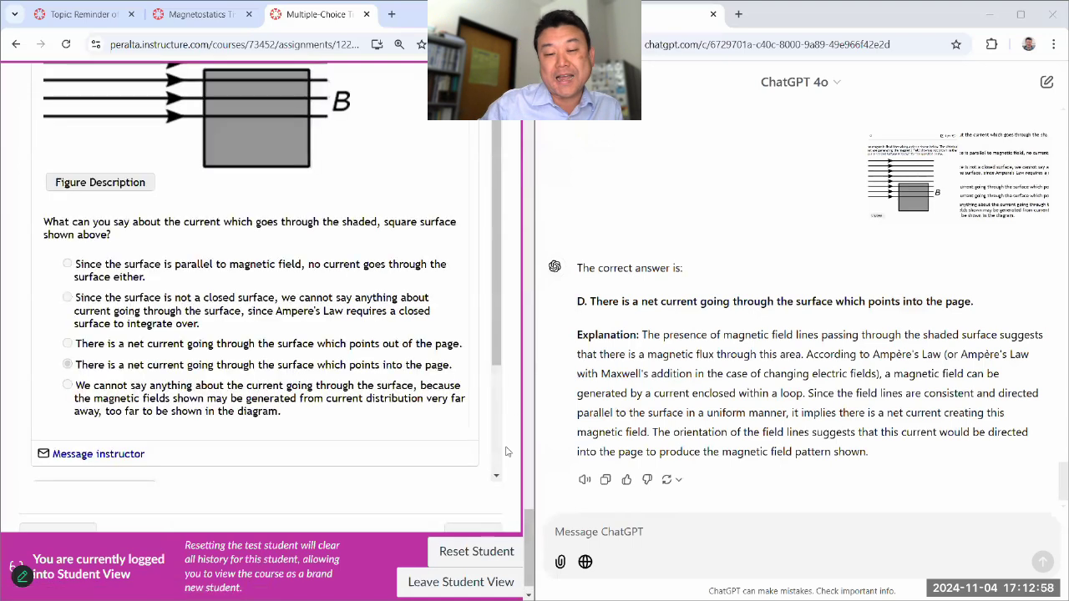
scroll(396, 191, up, 20)
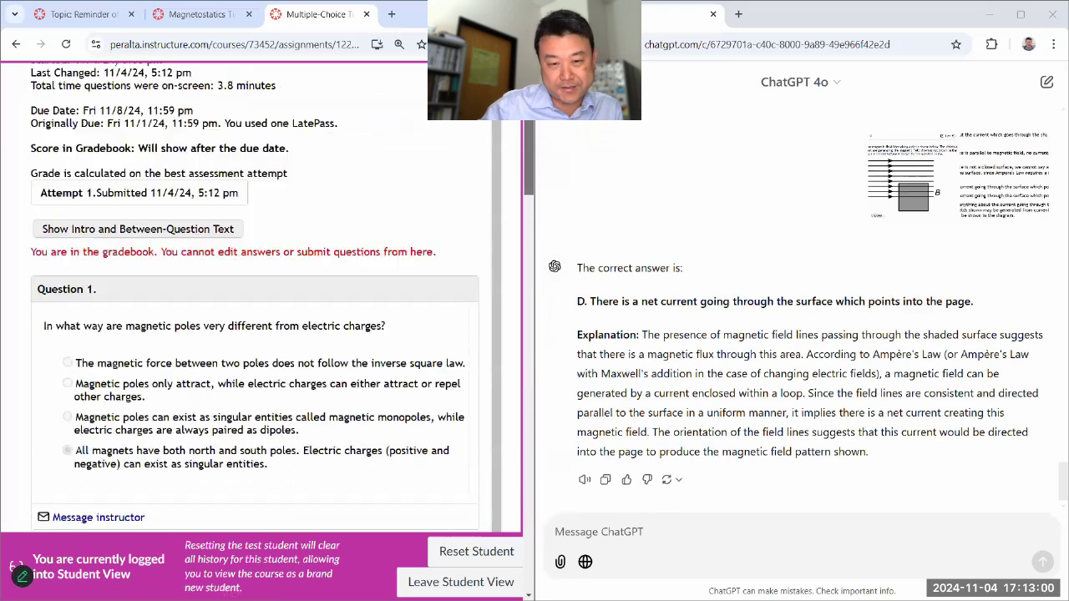
scroll(388, 222, down, 5)
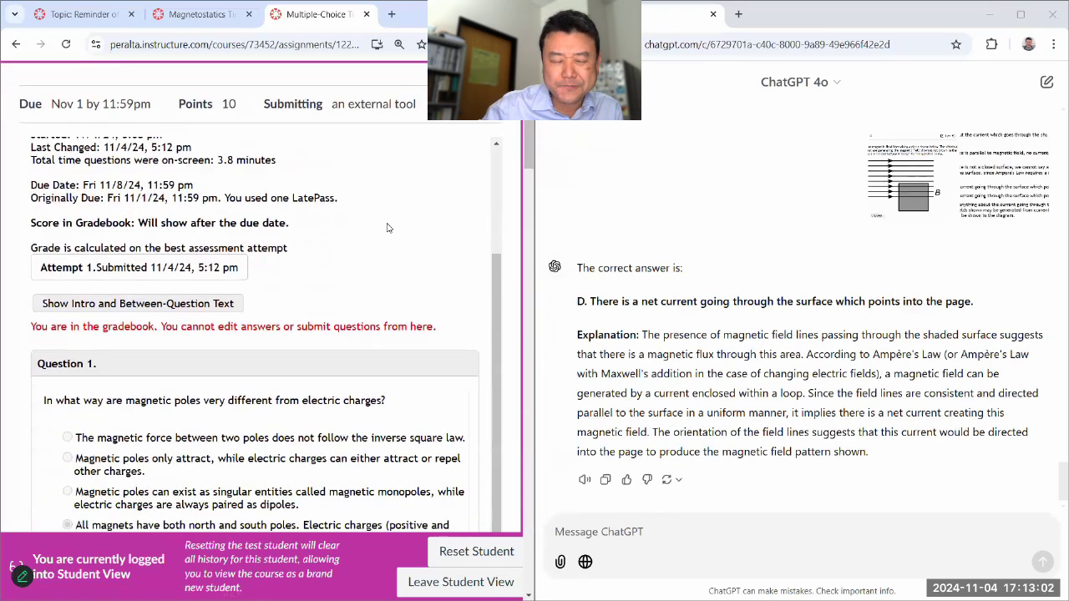
Review the submitted attempt's summary, highlight the total time questions were on-screen, and go to Question 1's recorded answer
scroll(387, 226, down, 3)
scroll(387, 226, down, 1)
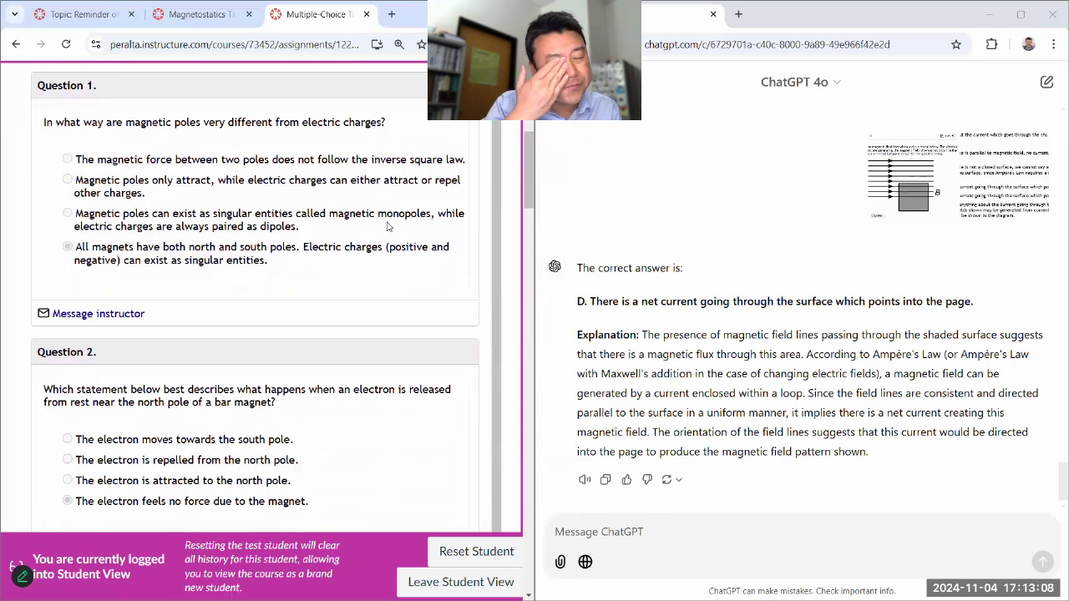
scroll(387, 226, up, 10)
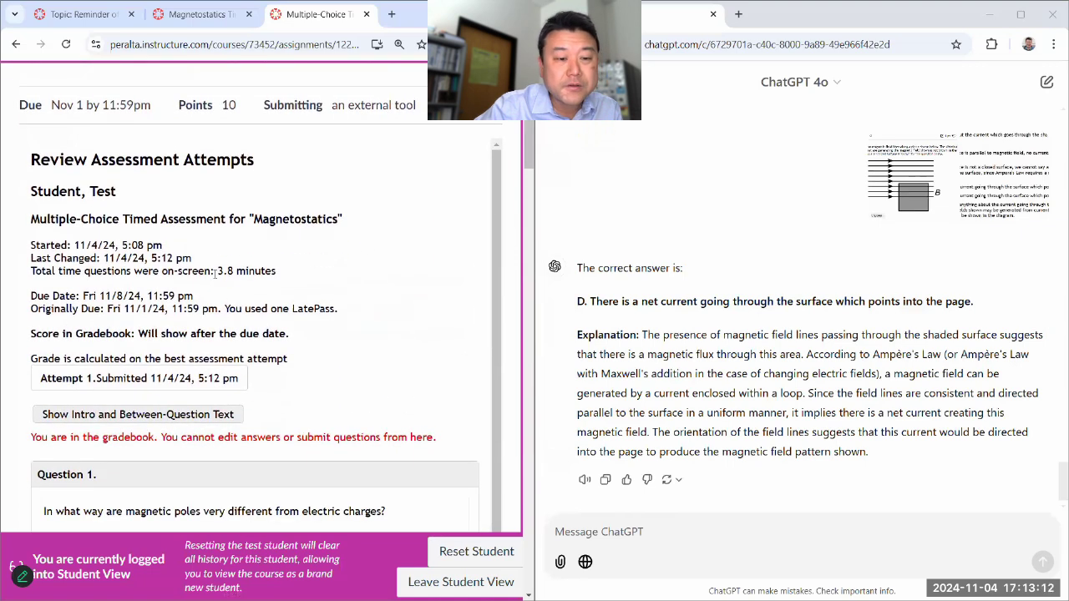
drag(215, 274, 270, 269)
click(341, 280)
scroll(340, 281, down, 3)
scroll(339, 282, down, 2)
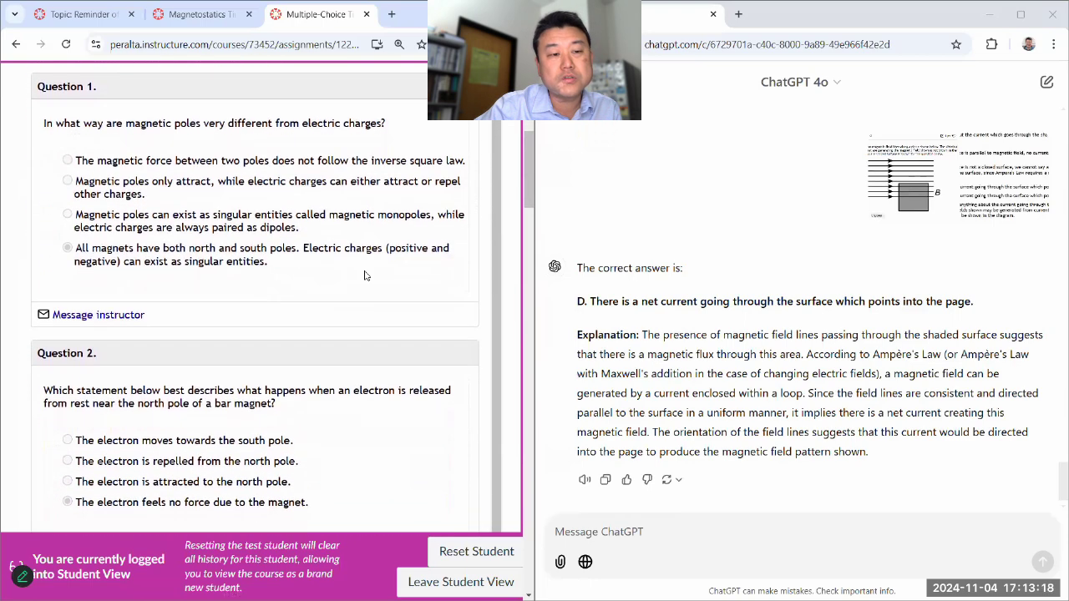
Compare Question 1's recorded answer with ChatGPT's reply at the start of the conversation, highlighting the remark on magnetic monopoles
scroll(723, 284, up, 20)
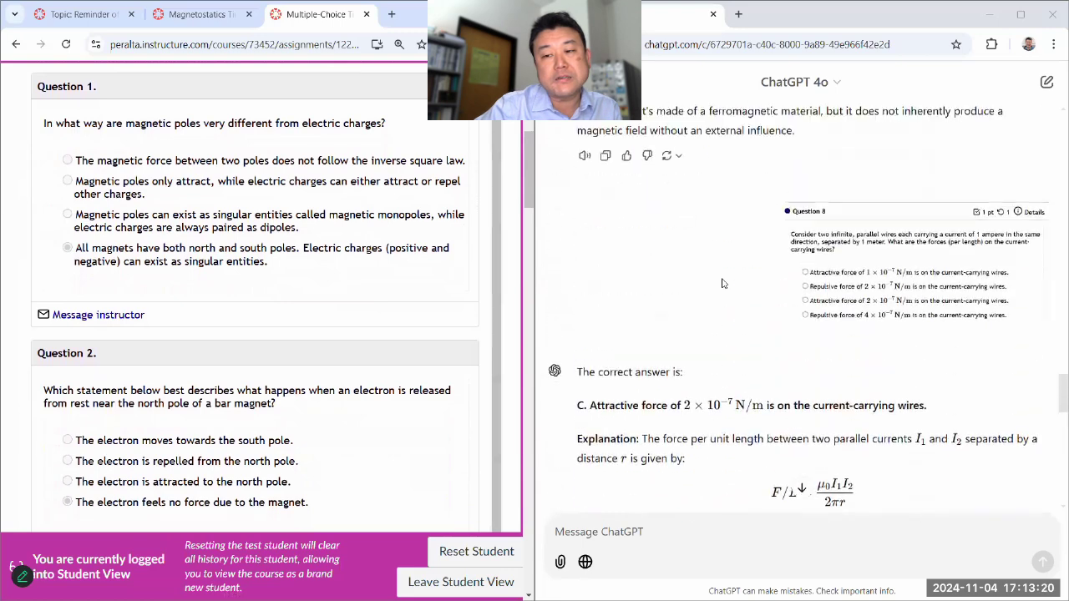
scroll(724, 284, up, 8)
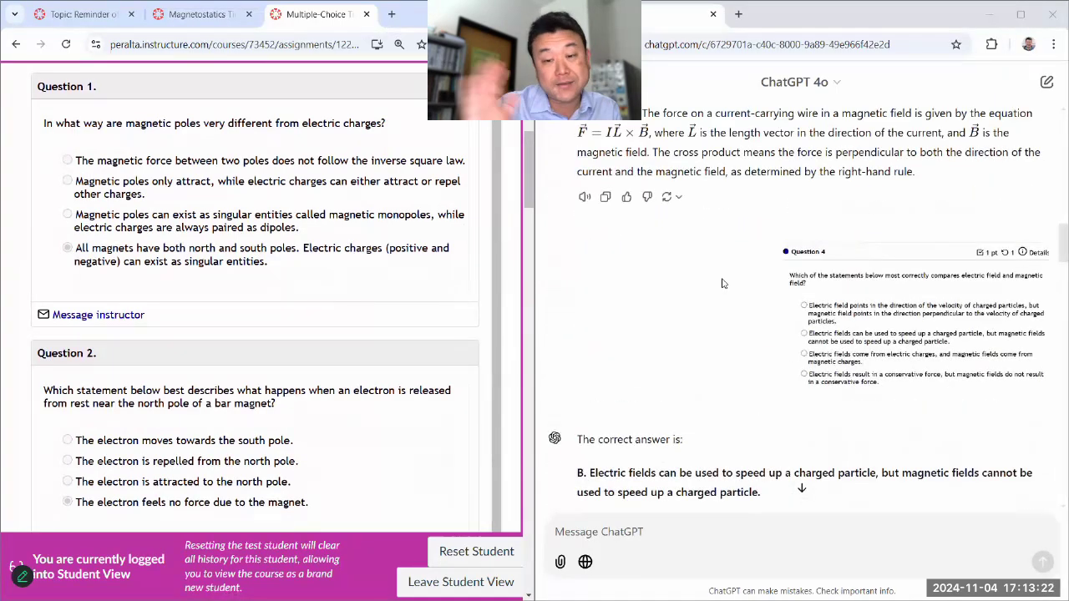
scroll(723, 284, up, 15)
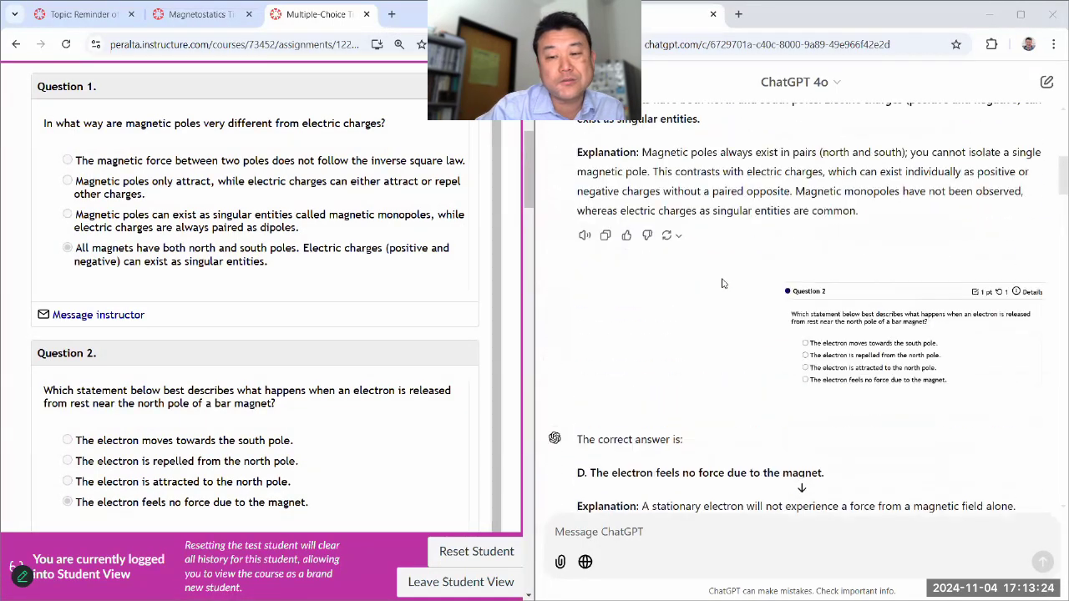
scroll(723, 284, down, 3)
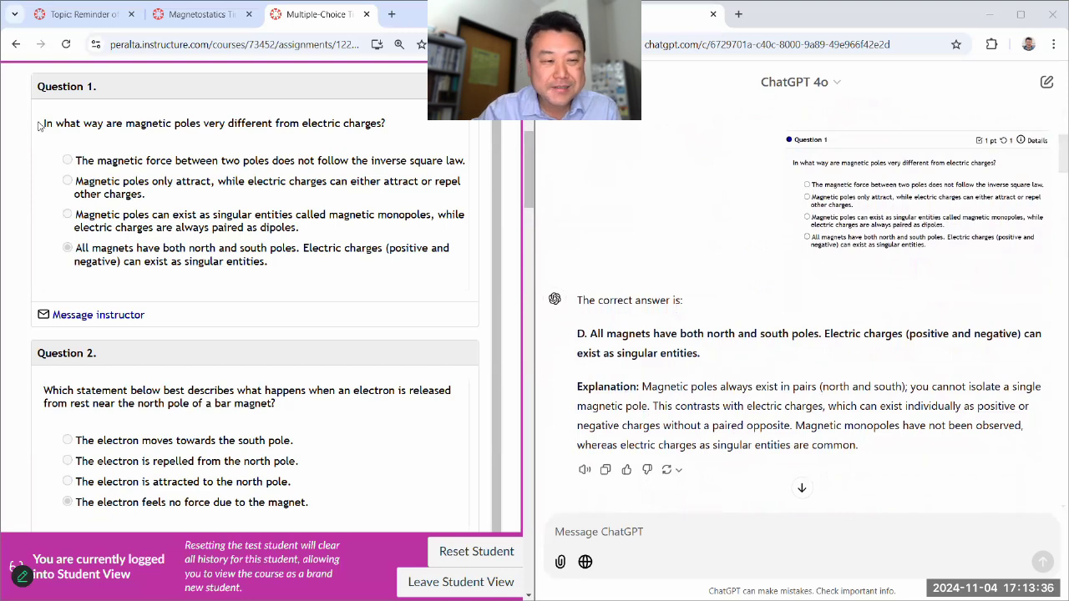
drag(39, 125, 401, 301)
click(401, 301)
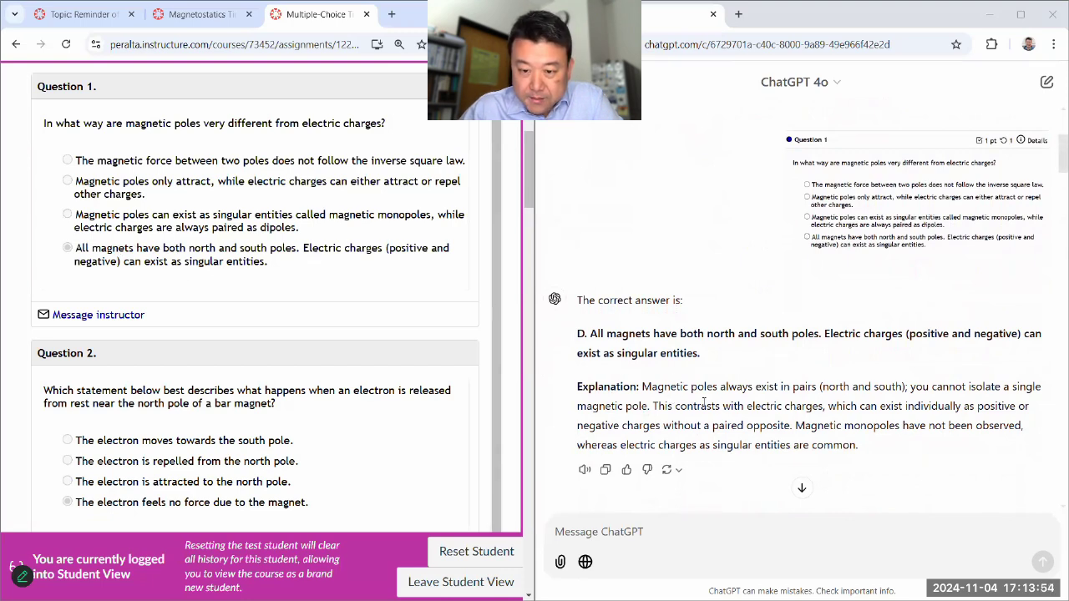
drag(795, 426, 902, 425)
click(913, 420)
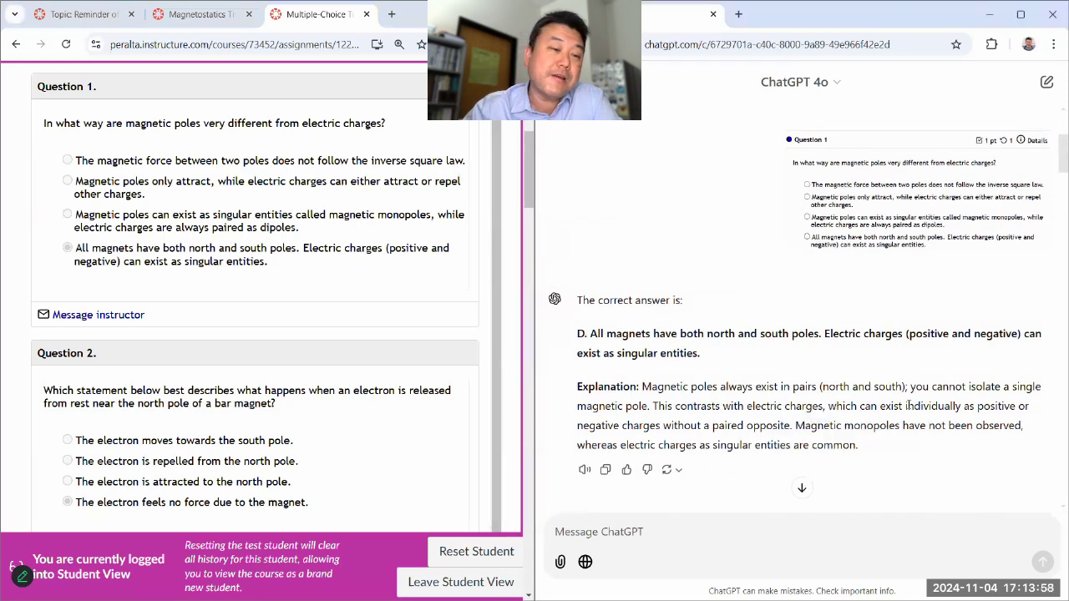
Compare Question 2's recorded answer with ChatGPT's explanation, highlighting the word "stationary" in it
scroll(484, 311, down, 3)
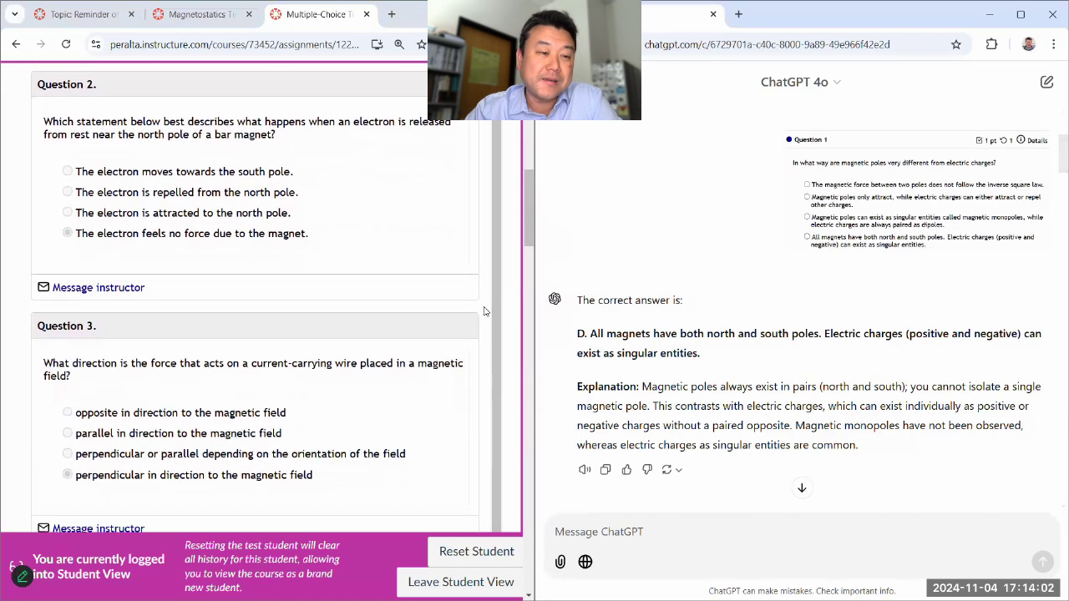
scroll(692, 294, down, 2)
scroll(692, 294, down, 3)
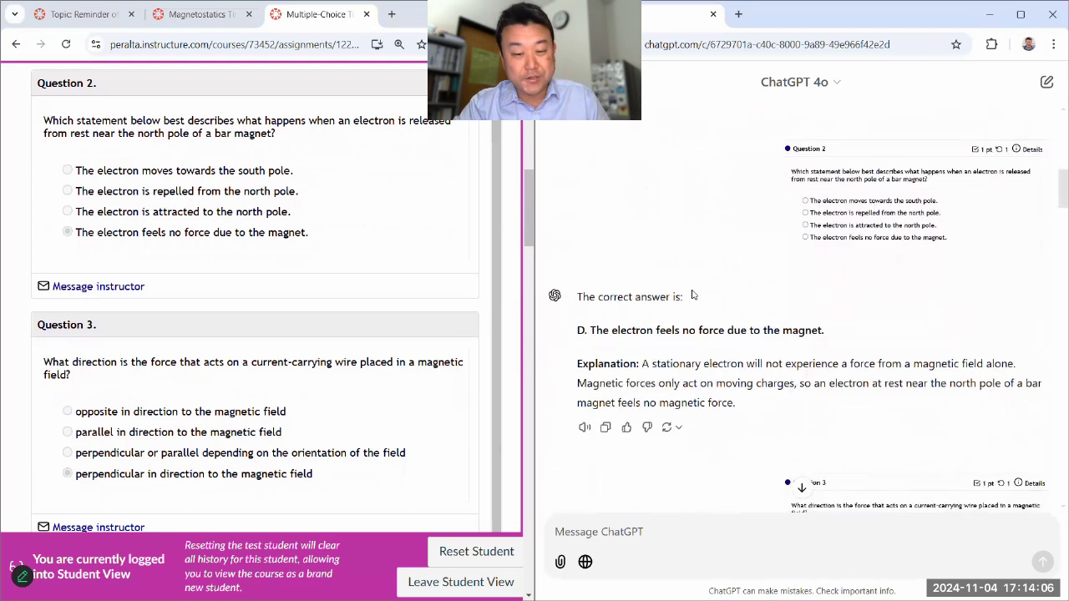
scroll(692, 294, down, 1)
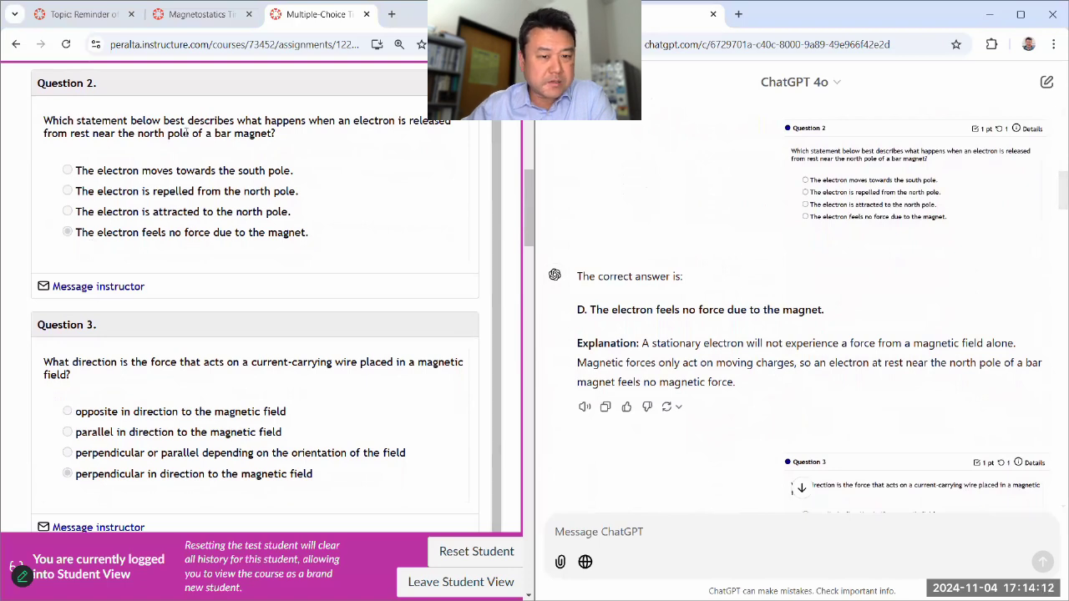
double_click(681, 343)
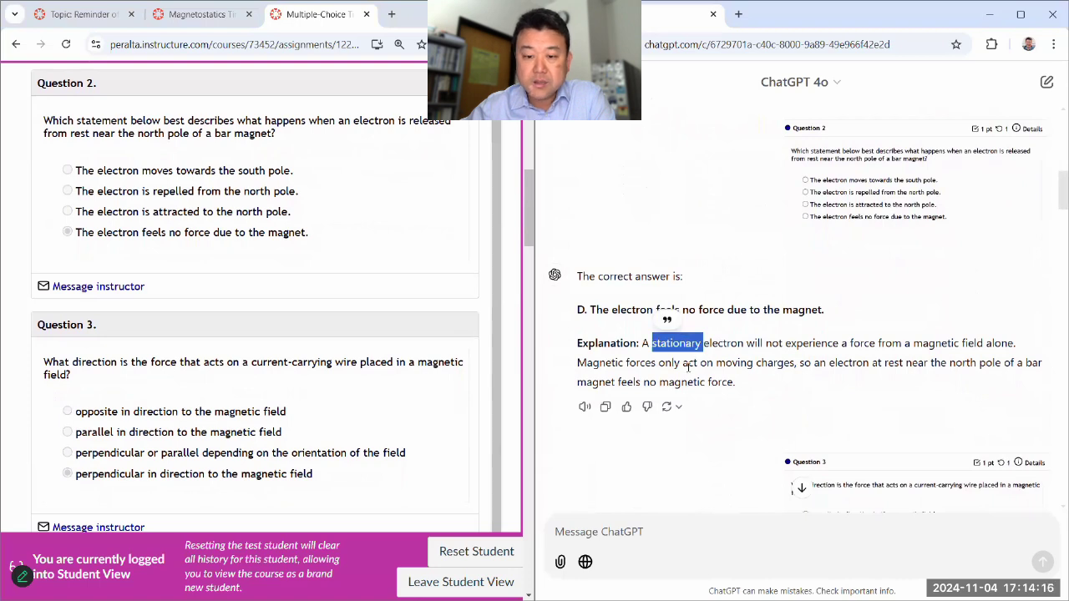
click(690, 367)
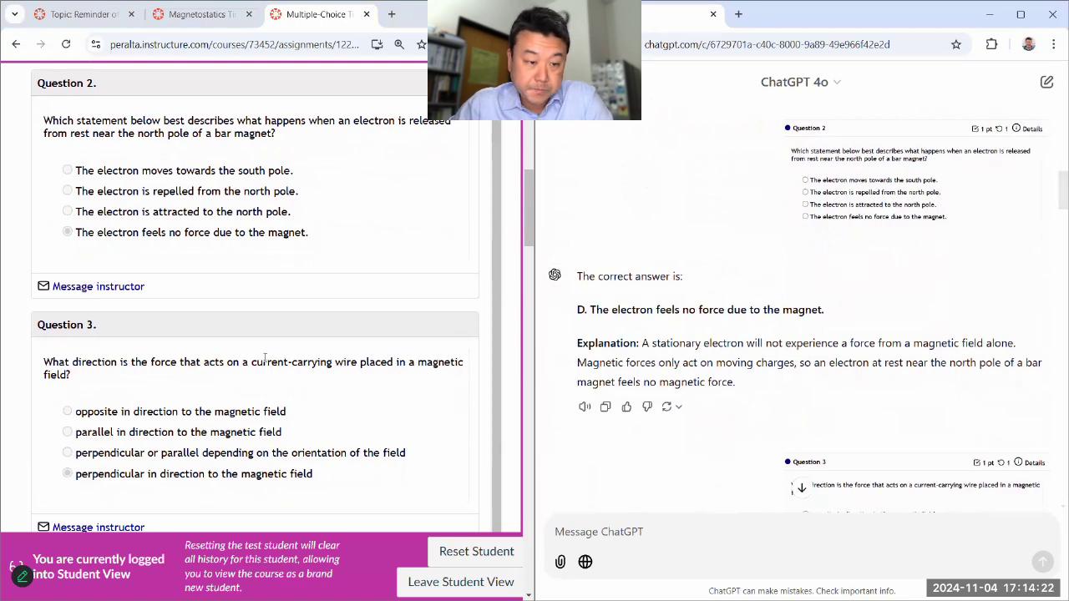
Compare Question 3's recorded answer with ChatGPT's explanation, examining the force equation's cross product terms
scroll(269, 355, down, 3)
scroll(269, 355, up, 1)
scroll(256, 384, down, 1)
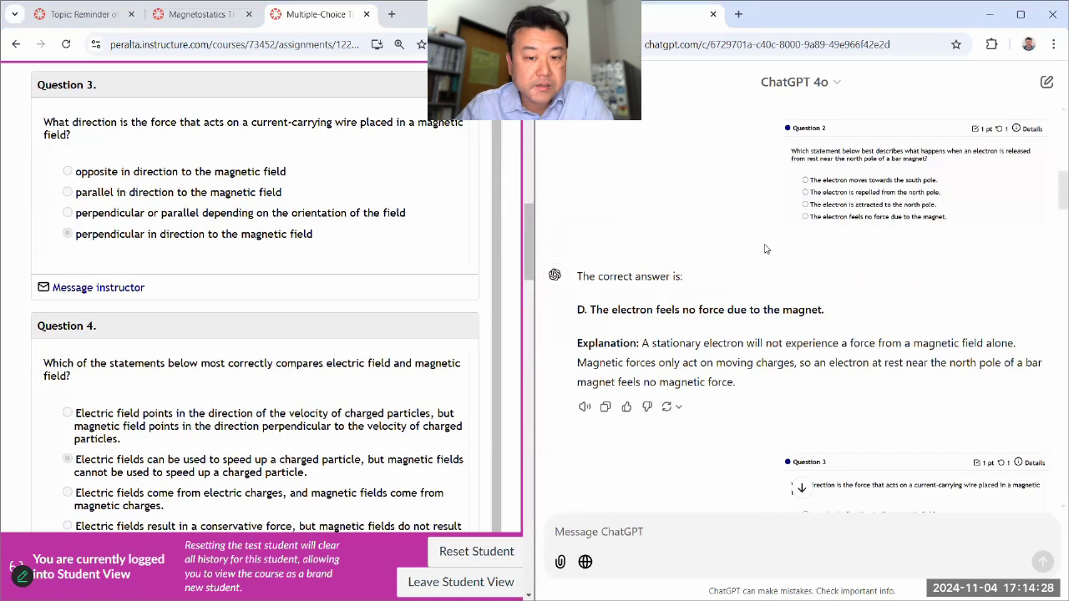
scroll(765, 249, down, 5)
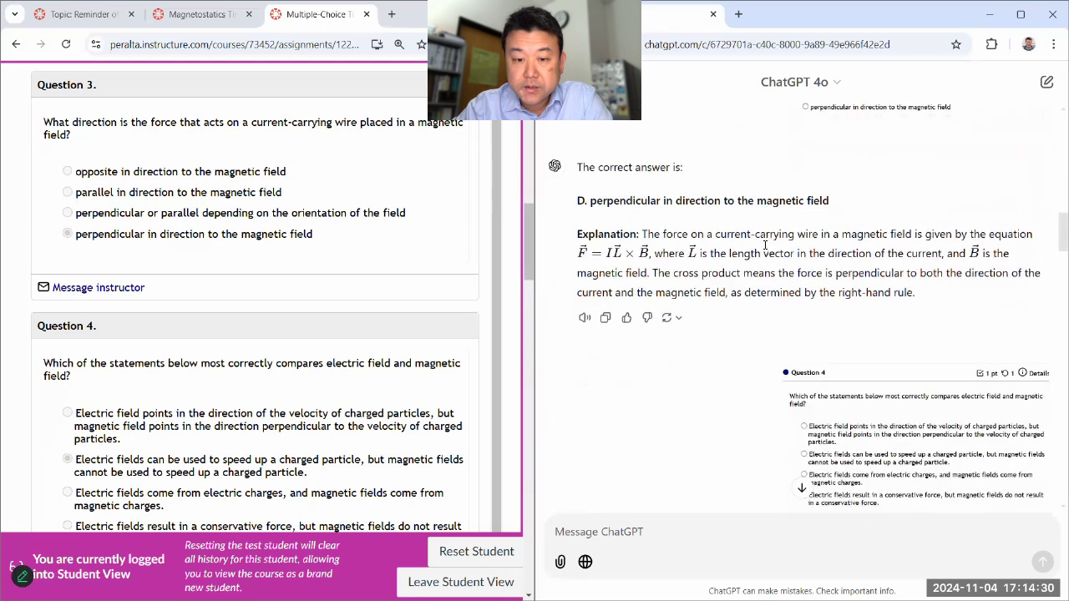
double_click(580, 258)
click(619, 256)
double_click(643, 253)
click(735, 259)
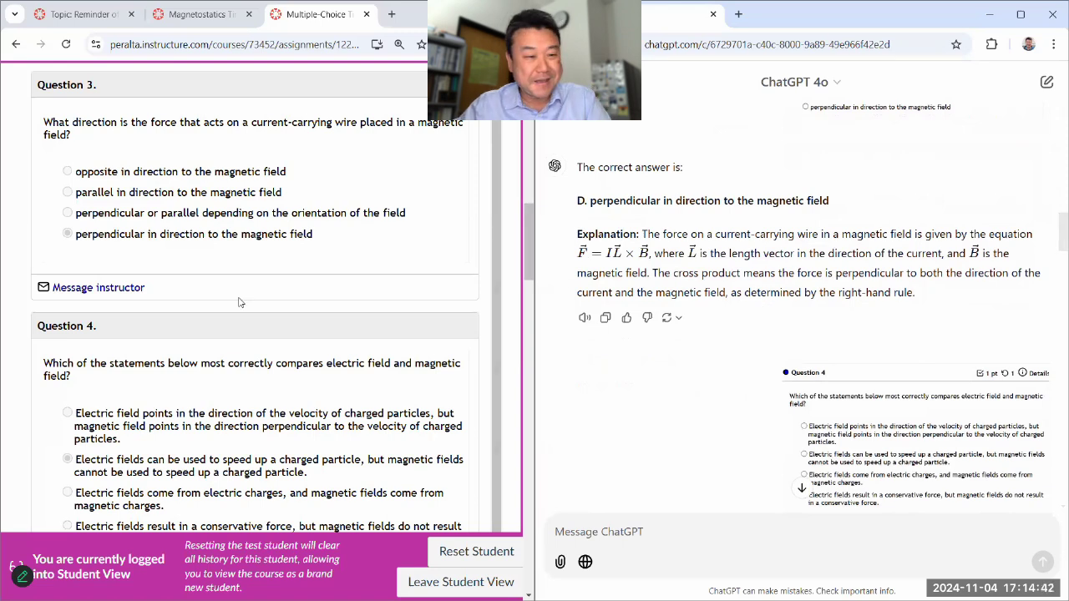
Compare Question 4's recorded answer with ChatGPT's explanation, highlighting the perpendicular force wording and "speed up" in the chosen option
scroll(238, 302, down, 3)
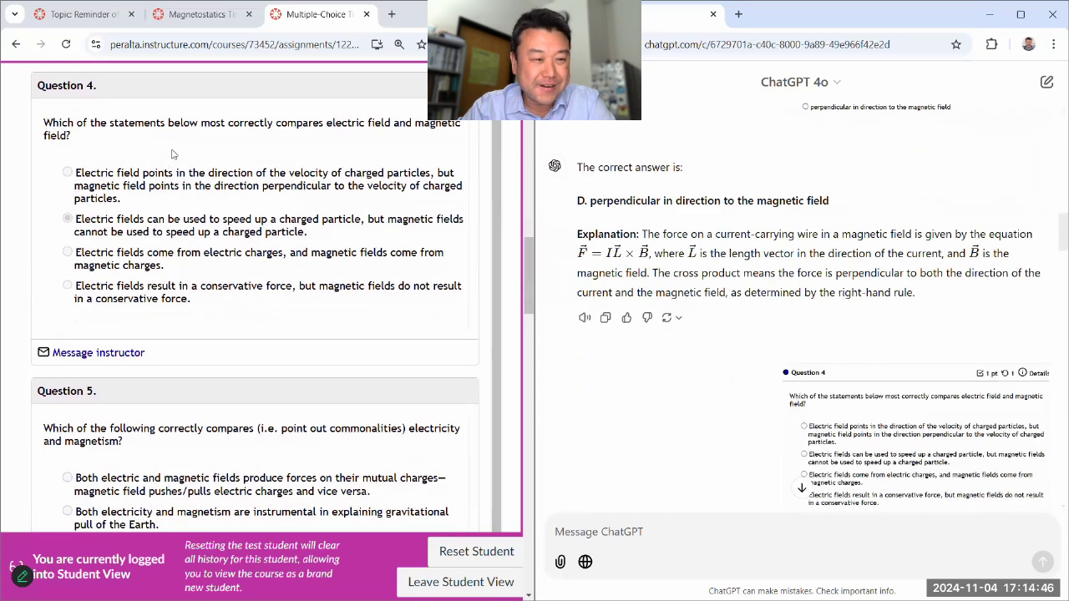
scroll(752, 279, down, 3)
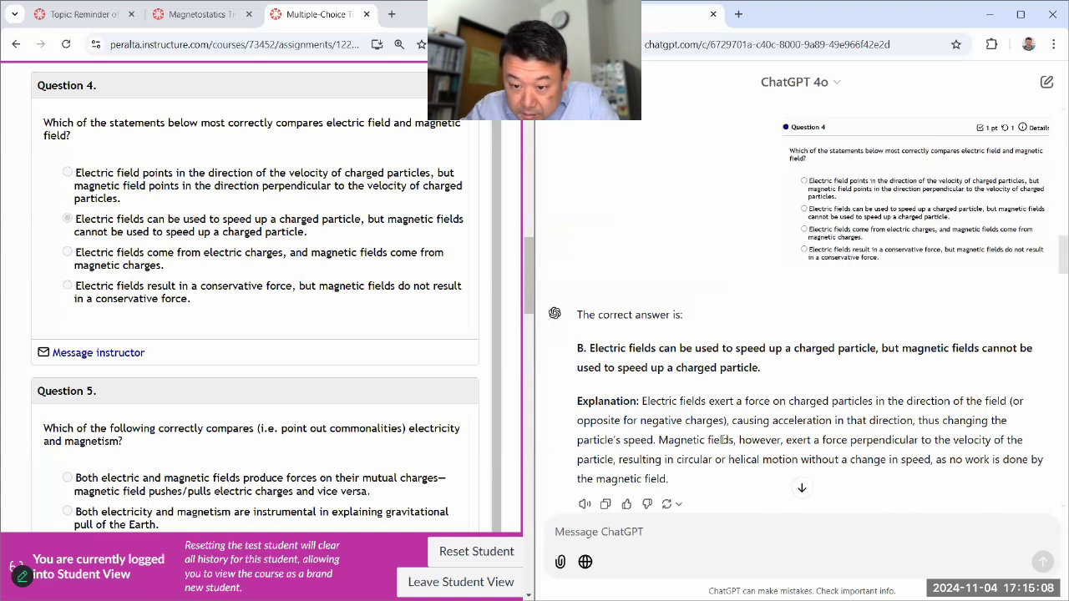
drag(824, 440, 980, 441)
scroll(958, 433, up, 1)
scroll(958, 434, up, 2)
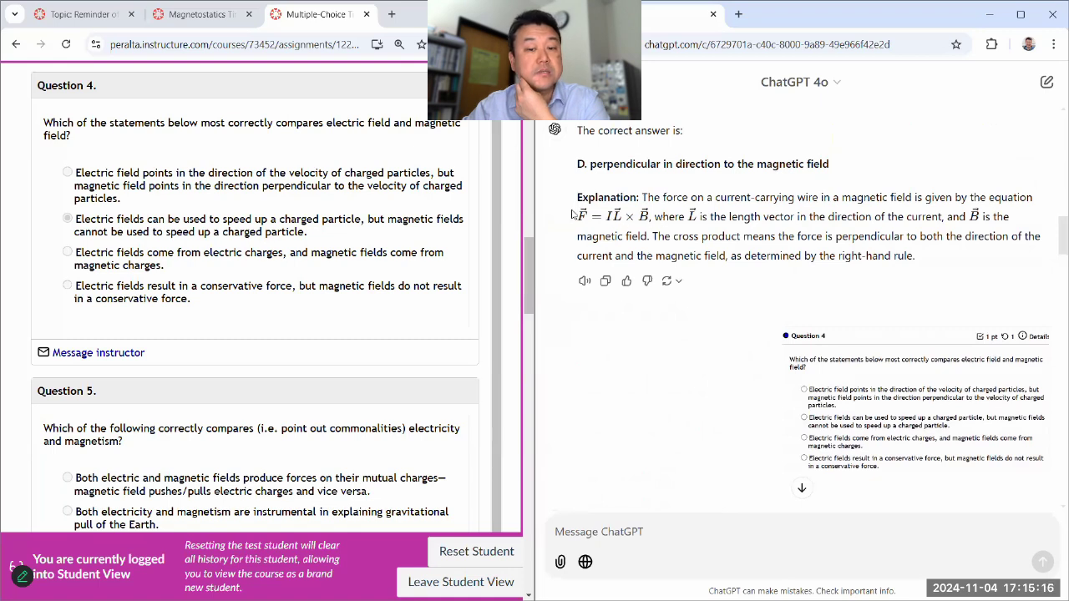
scroll(829, 326, down, 4)
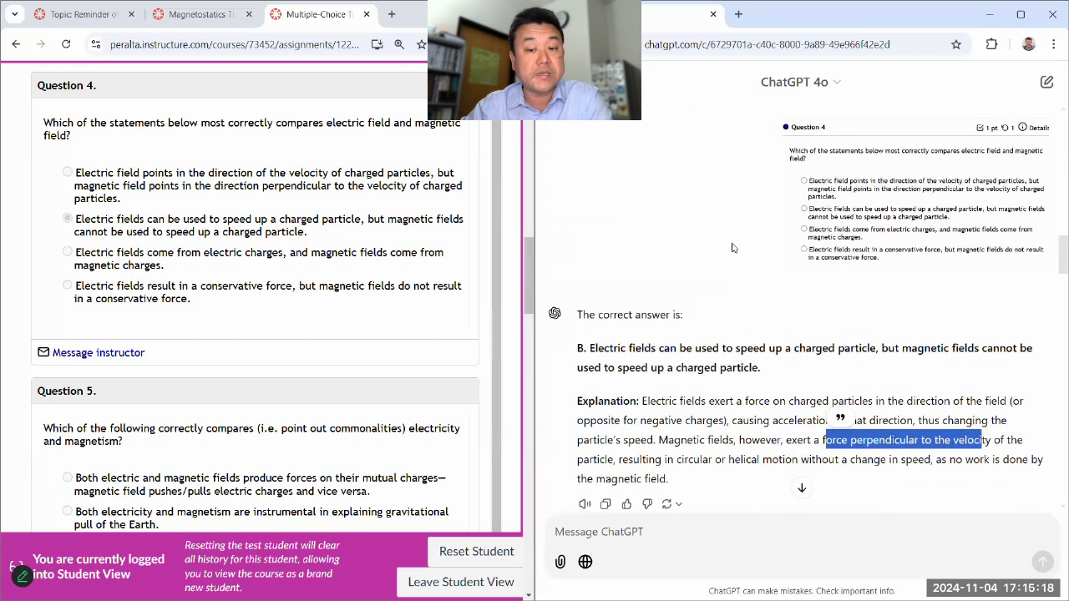
click(953, 367)
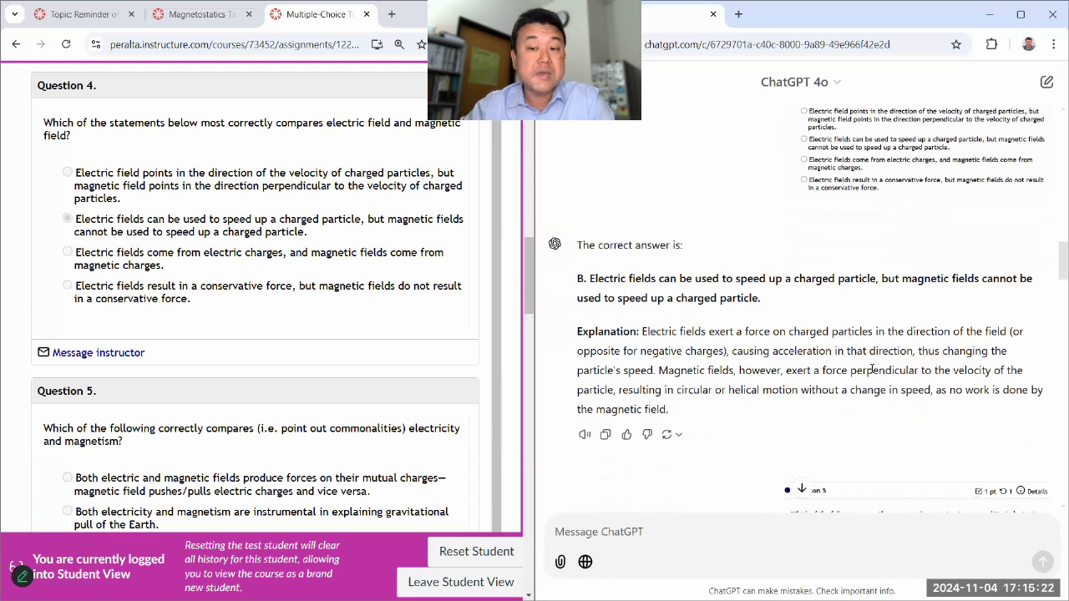
scroll(872, 368, up, 1)
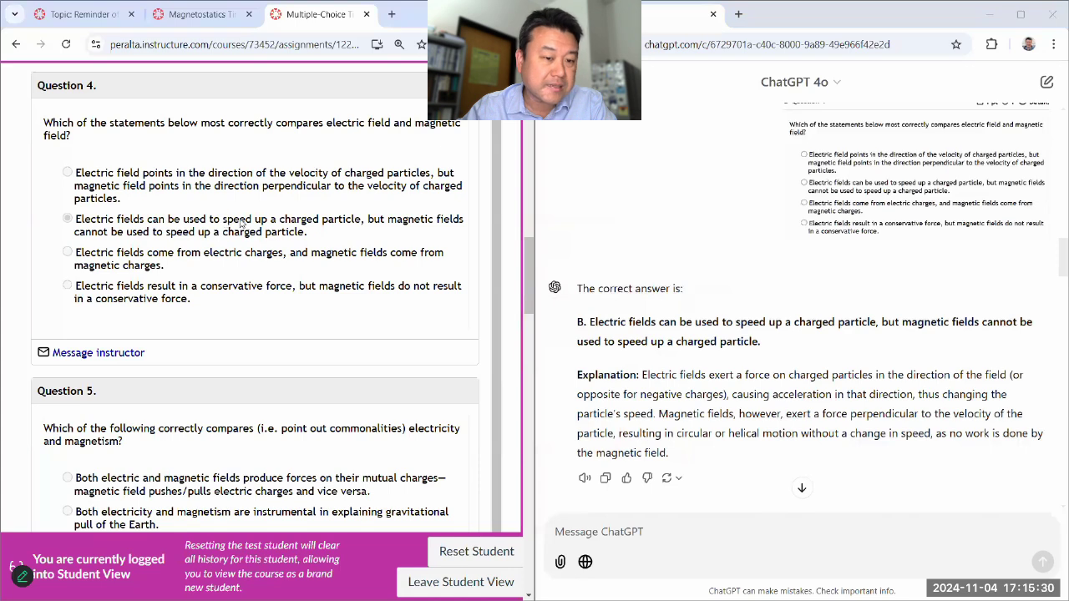
drag(247, 225, 267, 221)
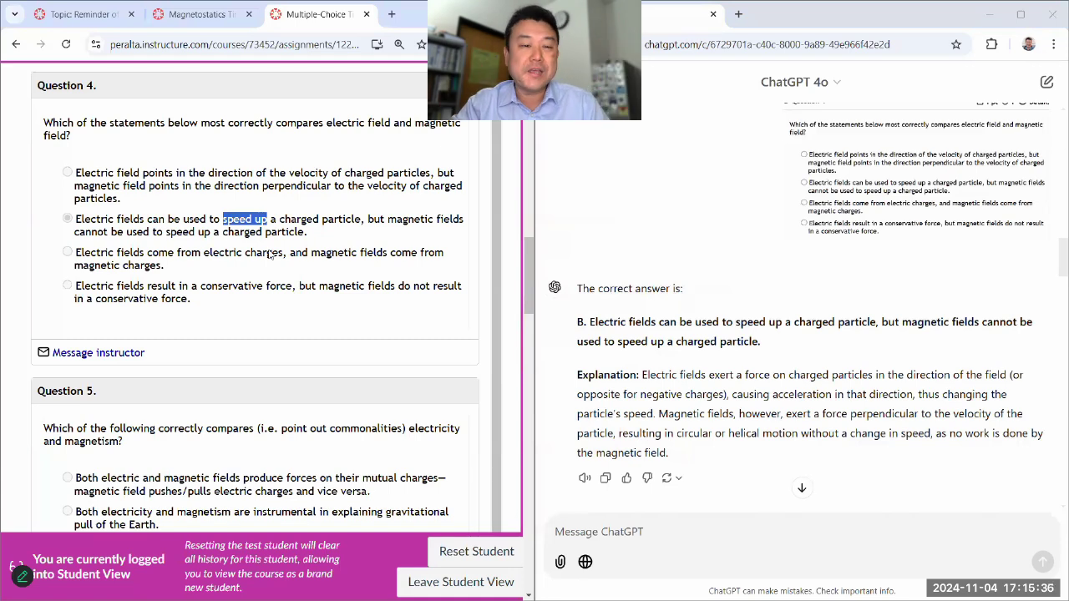
Compare Question 5's recorded answer and its rejected options with ChatGPT's explanation of electric and magnetic forces
scroll(269, 255, down, 4)
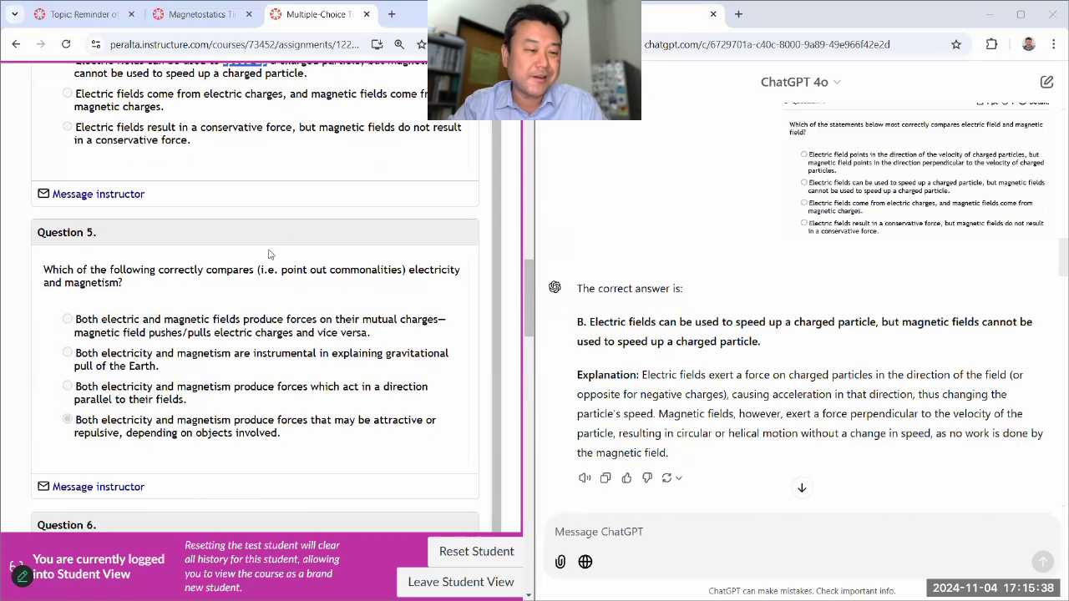
key(ctrl+v)
key(Return)
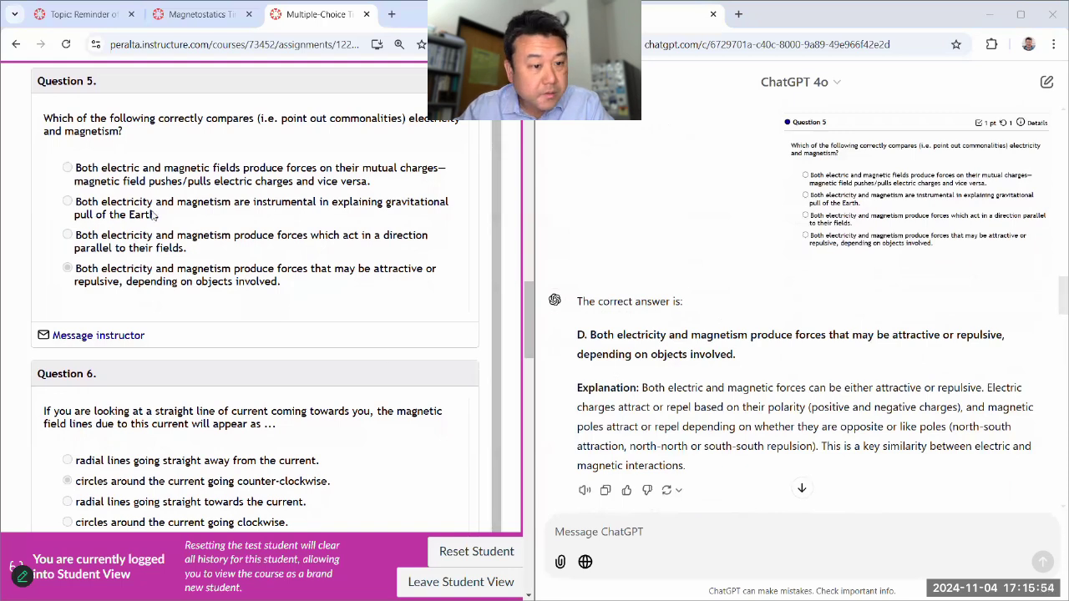
drag(92, 167, 291, 249)
click(98, 152)
click(292, 249)
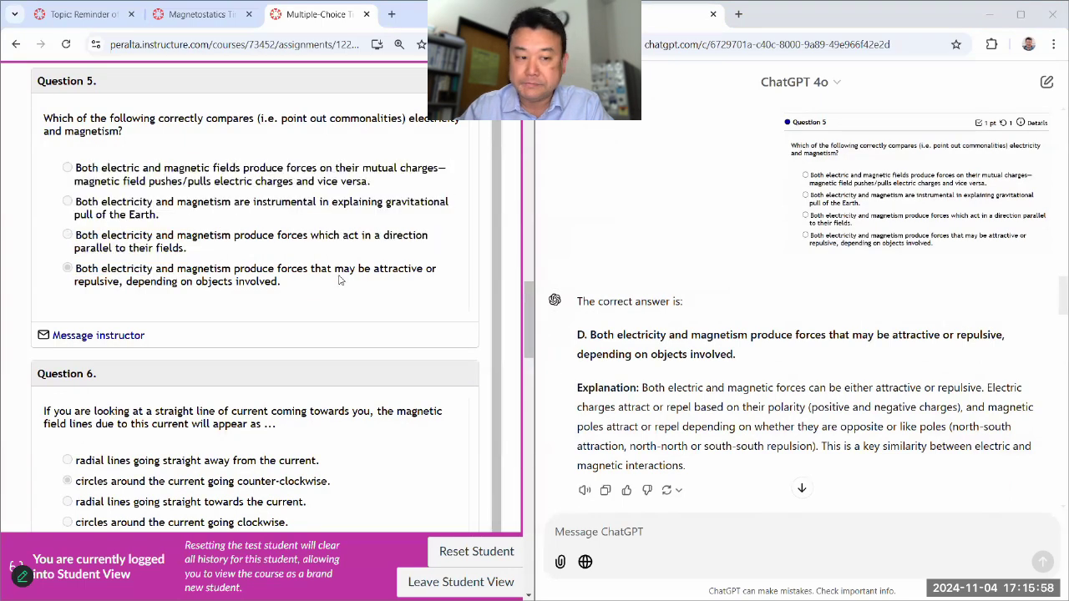
Compare Question 6's recorded answer with ChatGPT's right-hand rule explanation
scroll(247, 377, down, 3)
scroll(249, 374, down, 1)
scroll(699, 332, down, 5)
scroll(699, 332, down, 1)
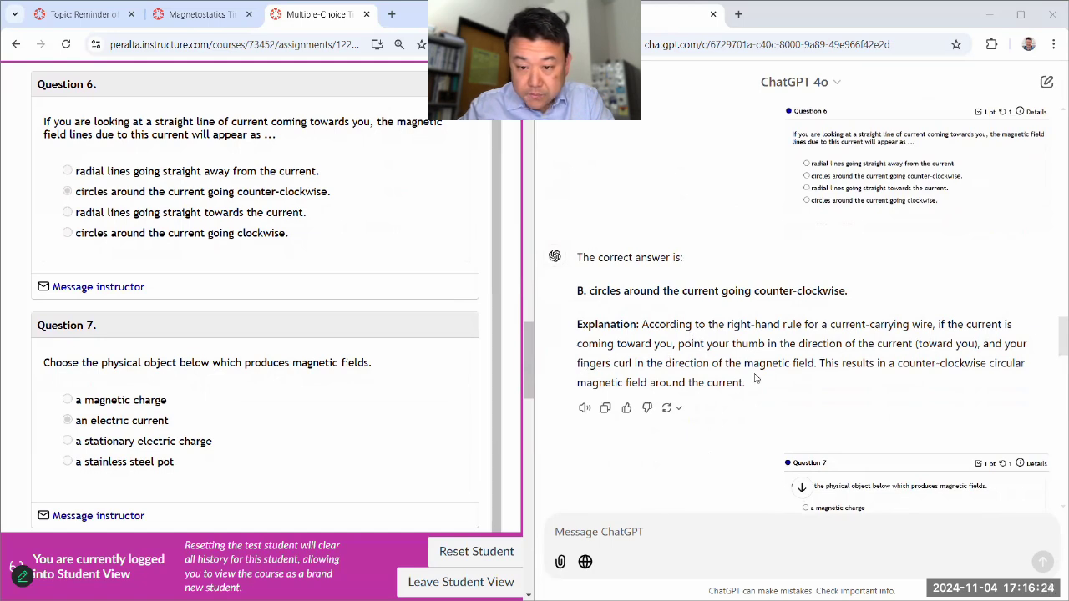
Compare Question 7's recorded answer with ChatGPT's explanation, highlighting the passage that calls magnetic charge a hypothetical concept
scroll(718, 380, down, 2)
scroll(719, 380, down, 1)
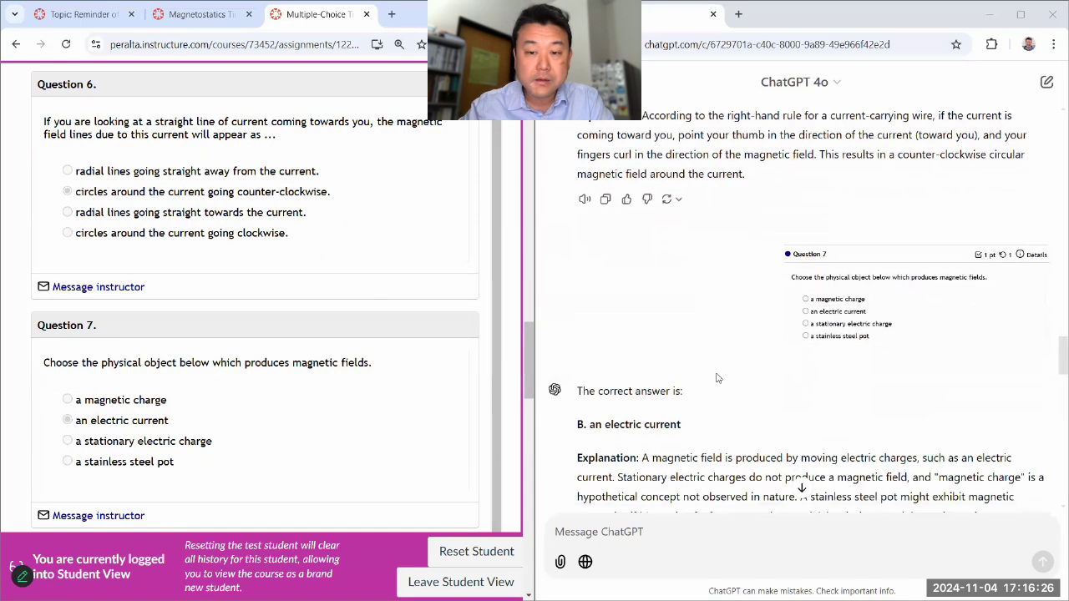
scroll(715, 379, down, 2)
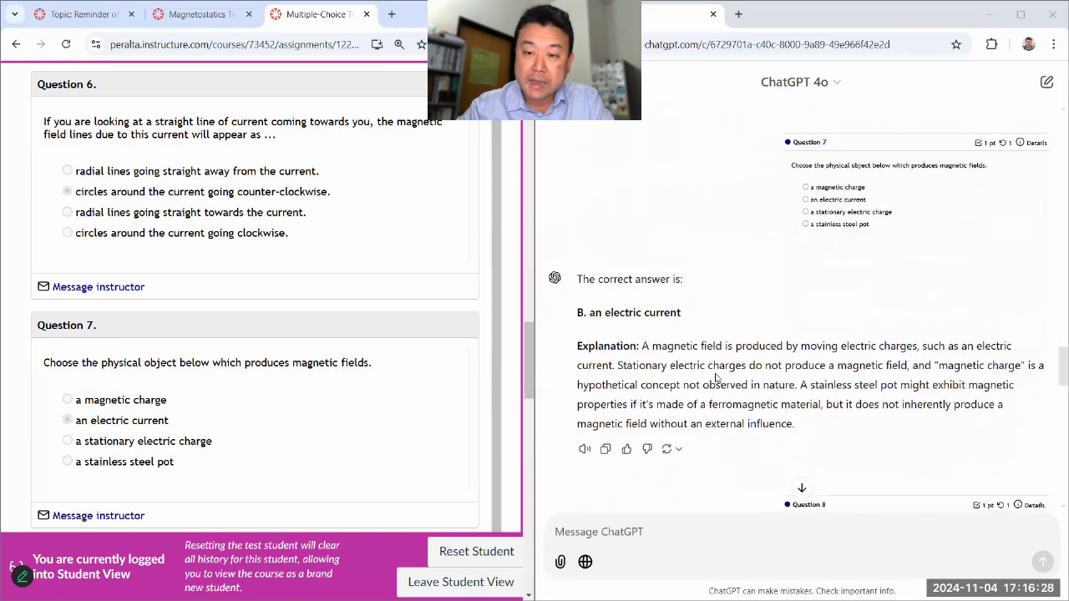
scroll(715, 379, down, 1)
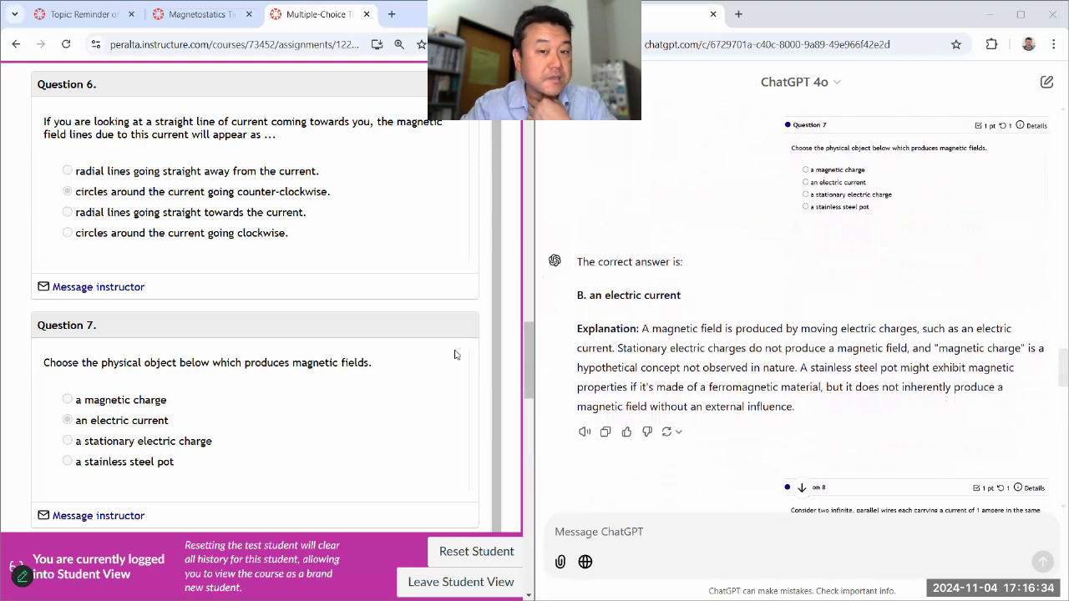
scroll(455, 355, down, 2)
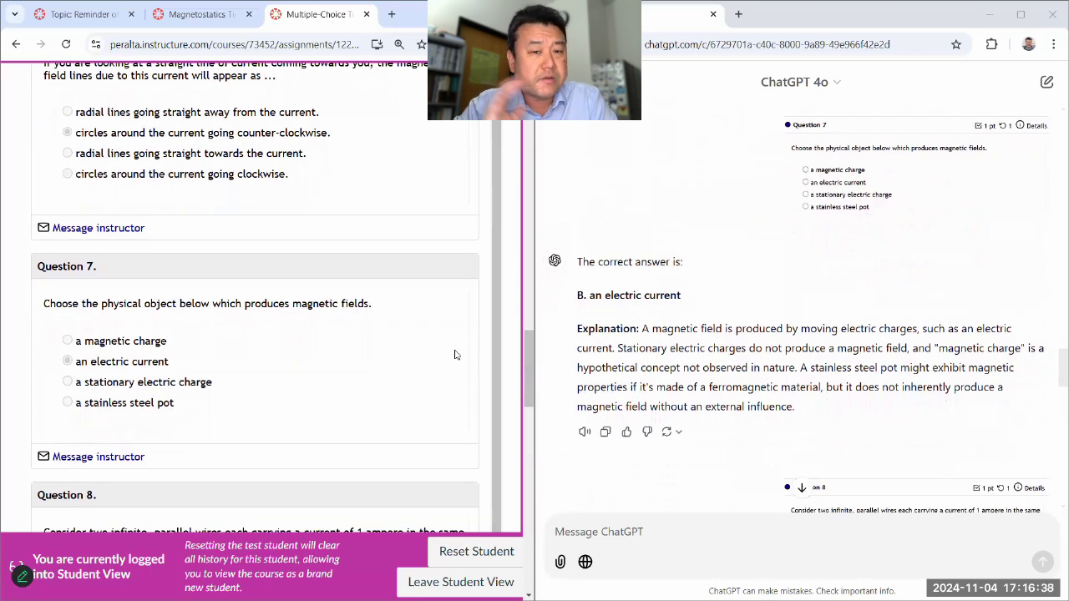
scroll(455, 355, down, 3)
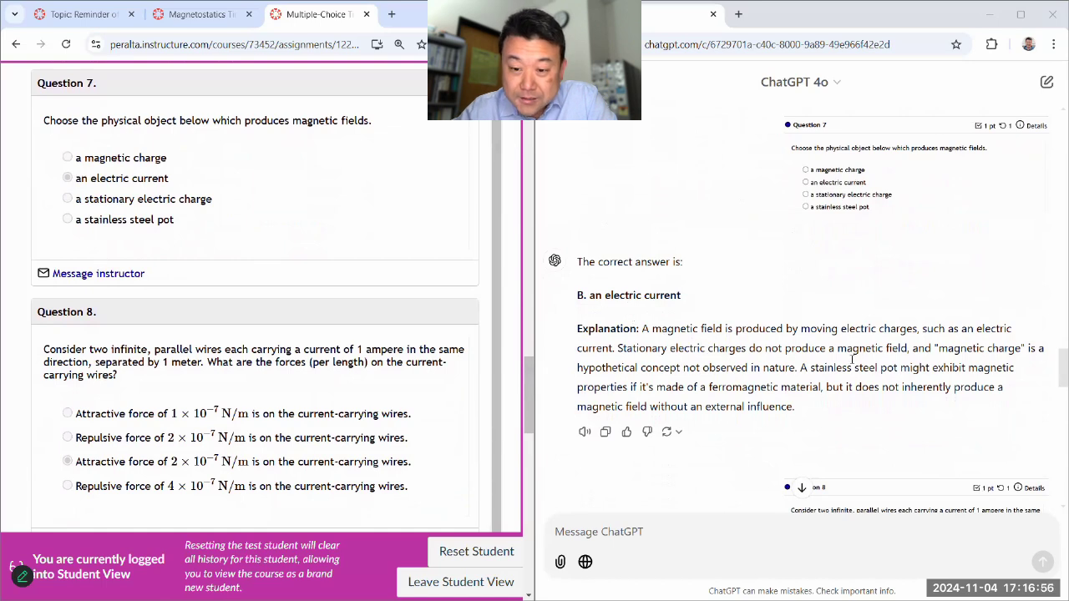
drag(935, 348, 899, 367)
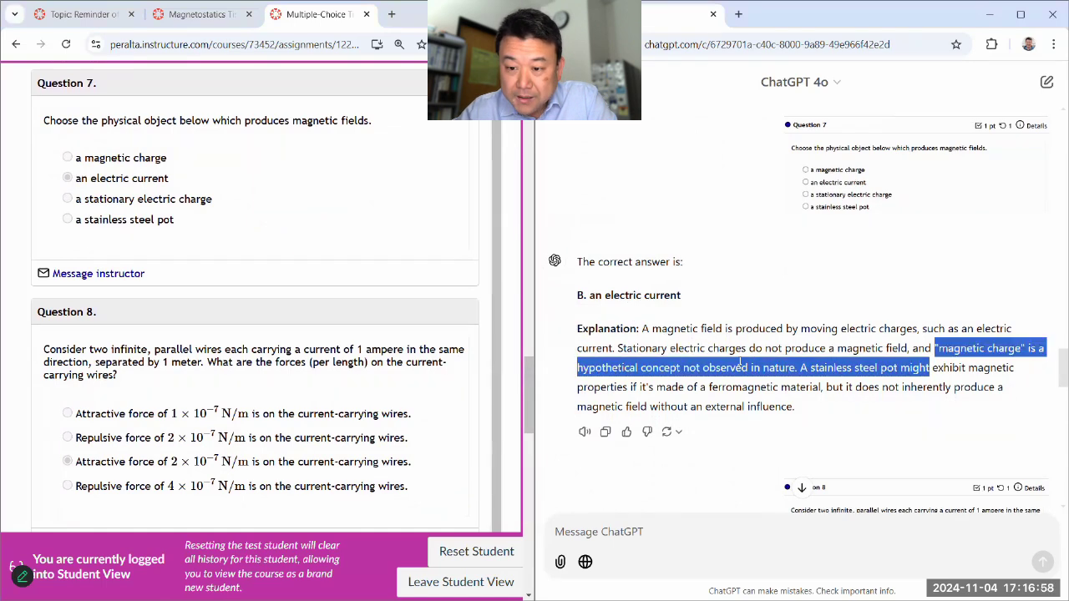
drag(739, 364, 798, 368)
click(788, 388)
Compare Question 8's recorded answer with ChatGPT's explanation, highlighting "parallel", the force-per-length formula and the sentence on currents in the same direction
scroll(88, 343, down, 3)
scroll(650, 385, down, 4)
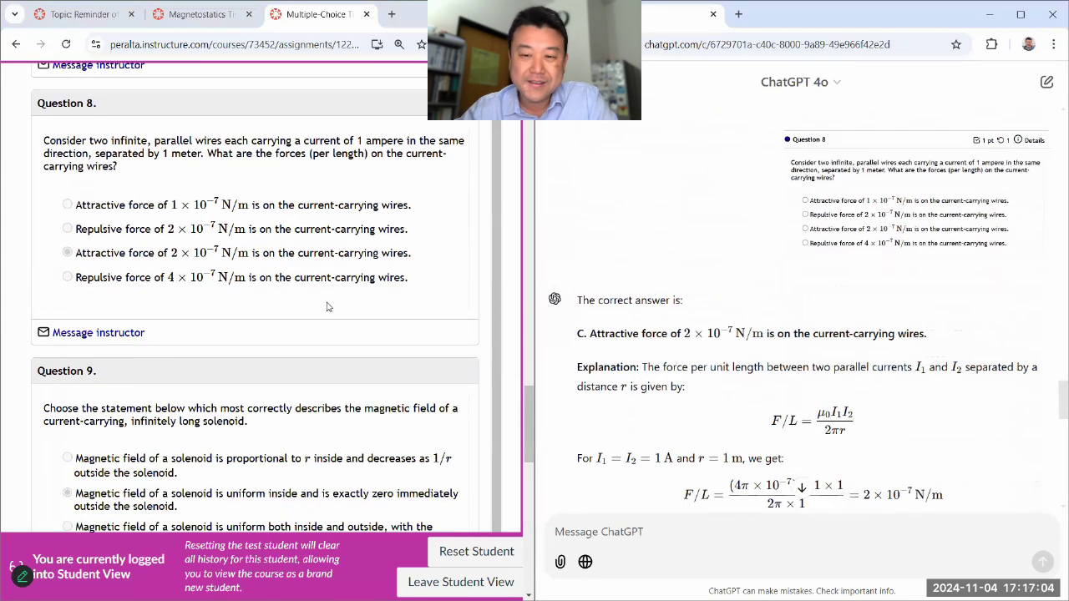
scroll(327, 306, down, 1)
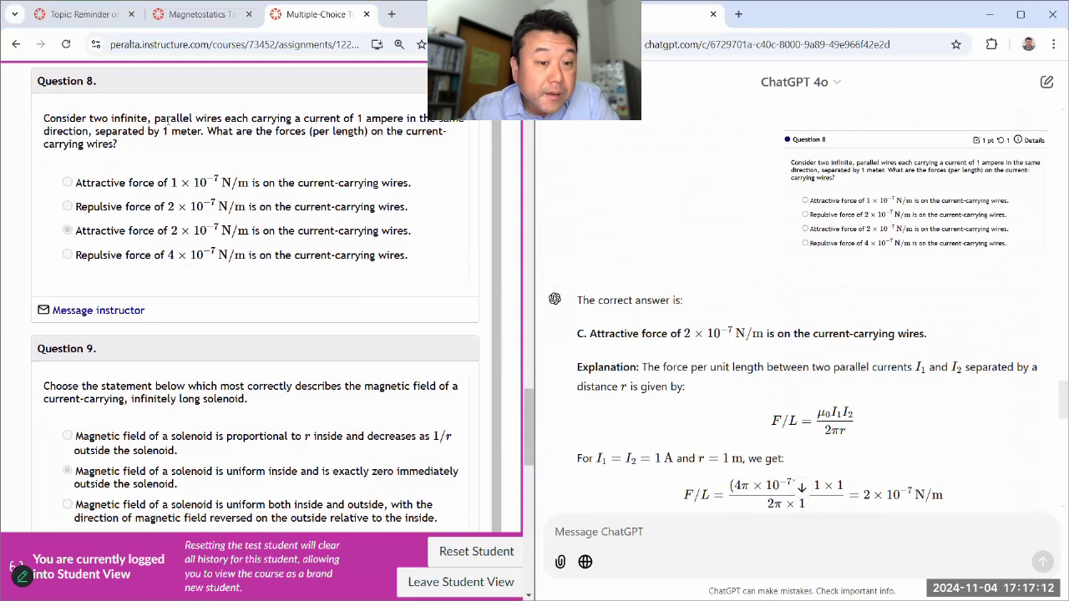
double_click(168, 121)
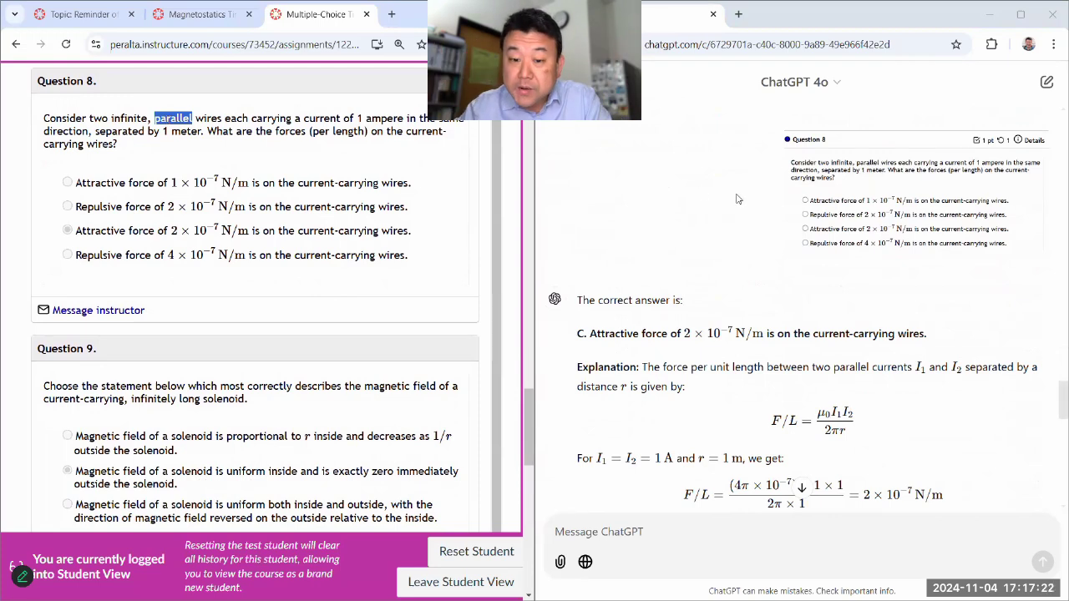
scroll(718, 234, down, 1)
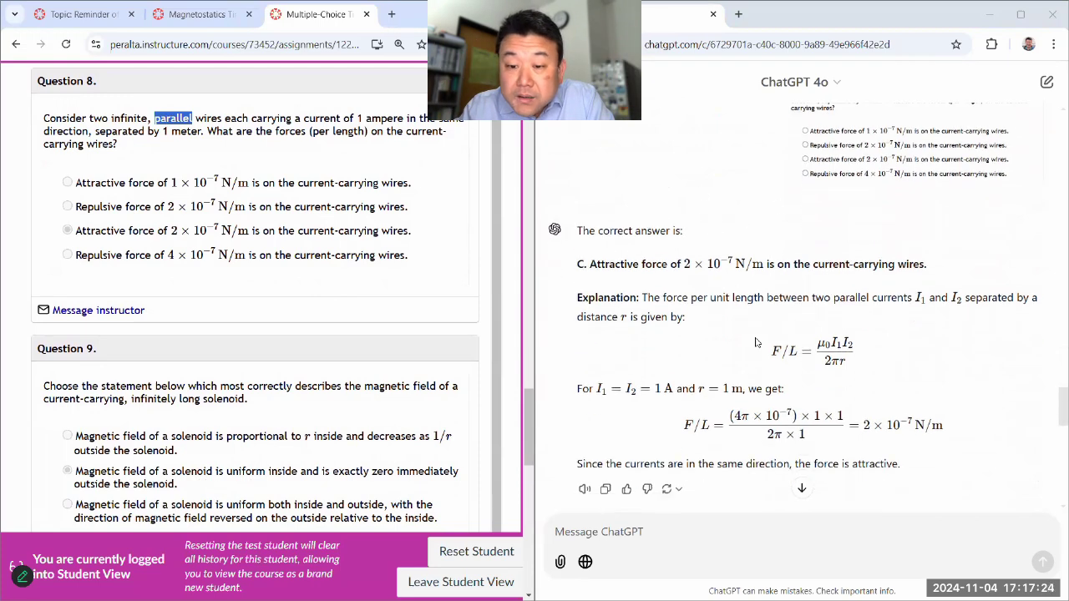
scroll(772, 256, down, 1)
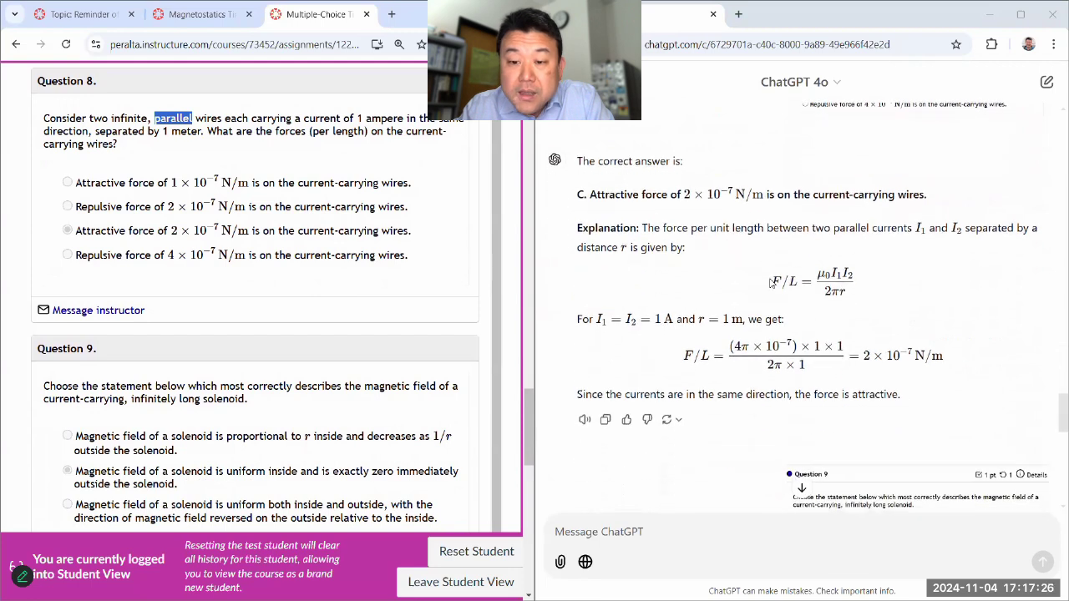
drag(770, 282, 867, 289)
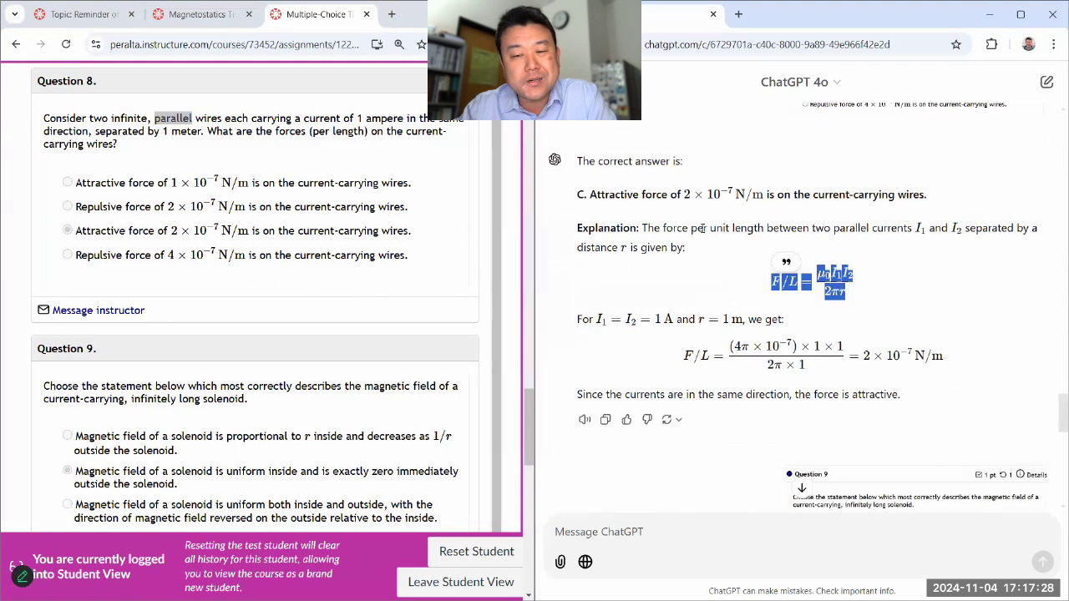
click(778, 271)
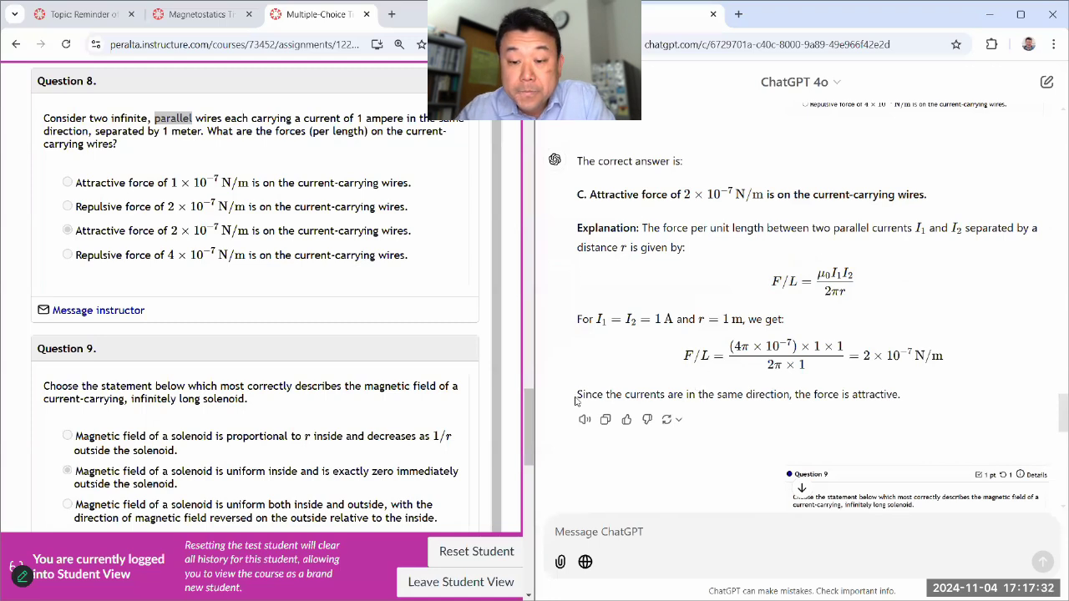
mouse_move(571, 401)
mouse_down()
mouse_move(902, 399)
mouse_move(575, 401)
mouse_up()
click(902, 401)
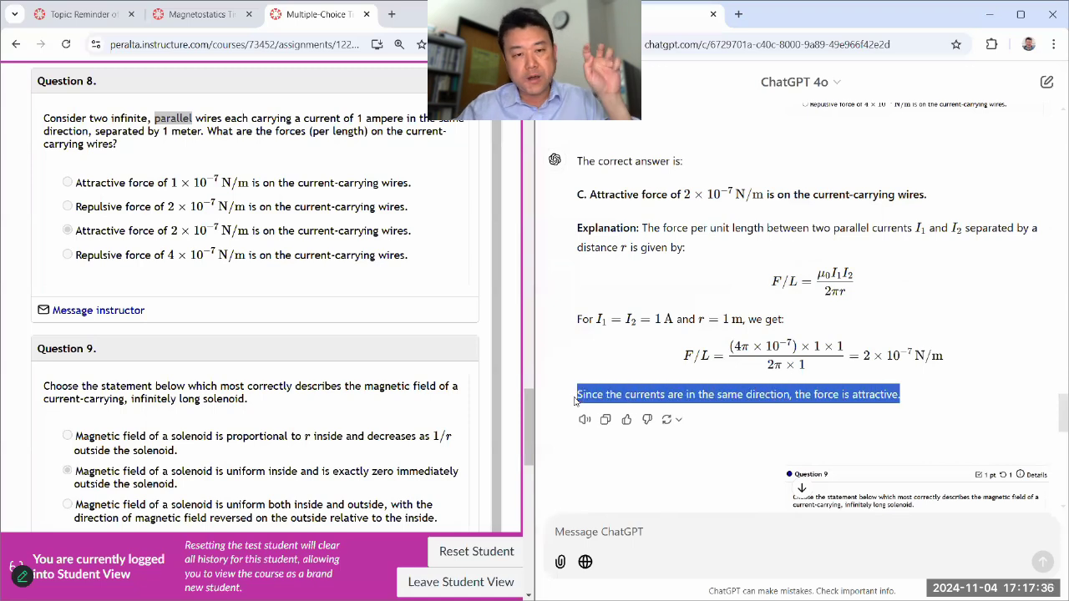
click(684, 340)
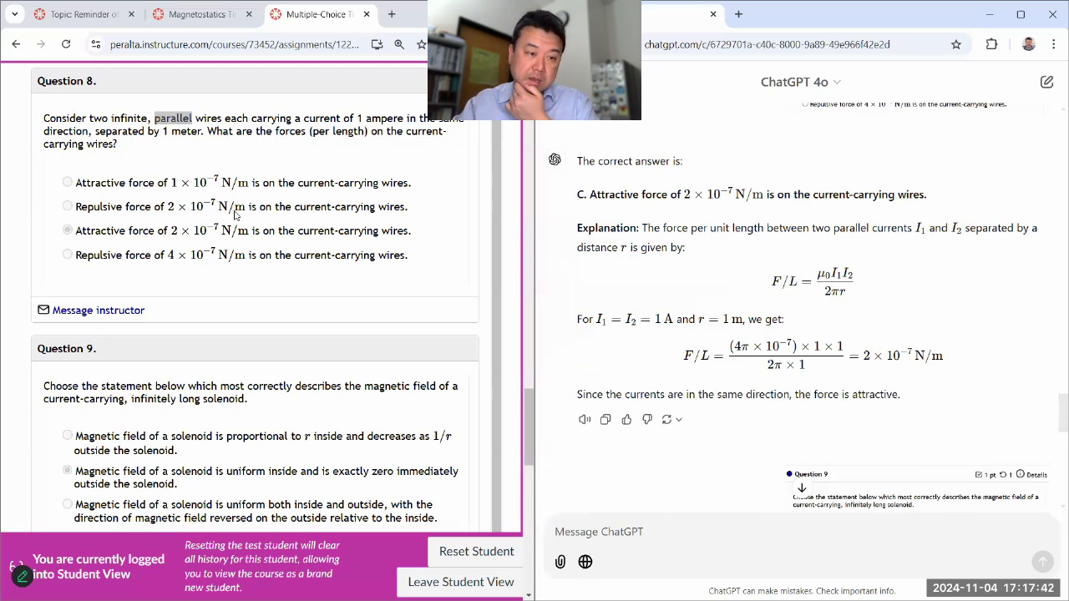
click(296, 210)
Compare Question 9's recorded answer with ChatGPT's solenoid explanation, highlighting "infinitely" and the phrase about the contributions of each loop of current
scroll(311, 328, down, 1)
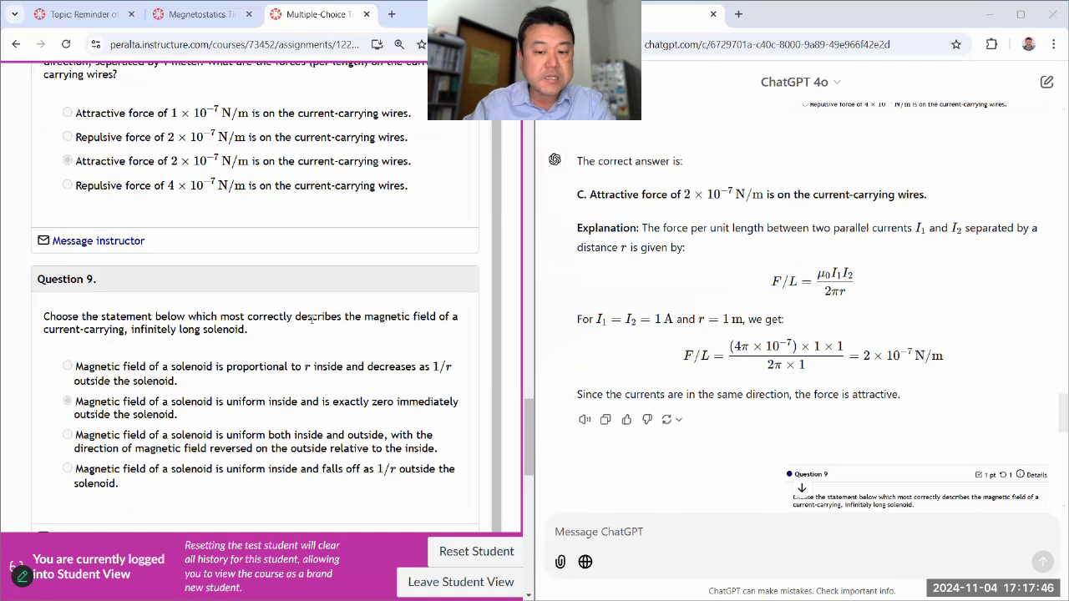
scroll(311, 319, down, 2)
scroll(316, 324, down, 1)
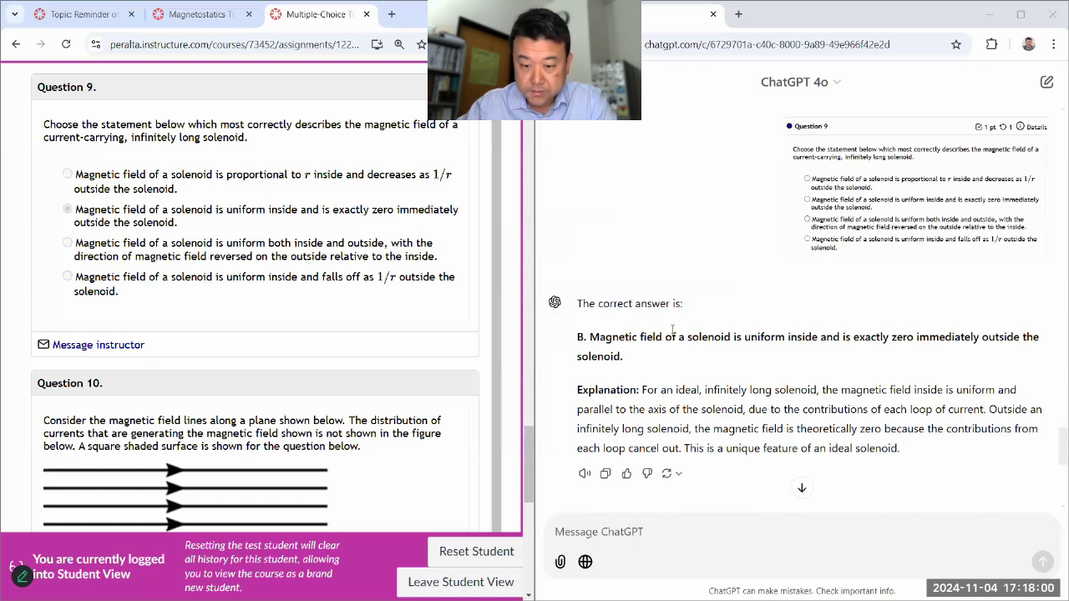
double_click(718, 390)
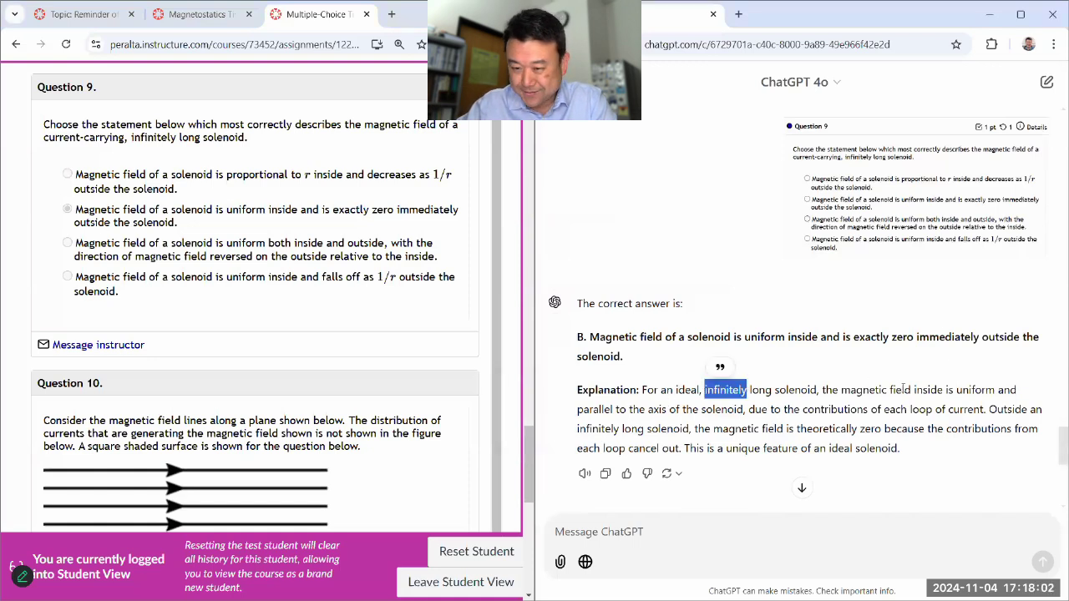
click(892, 421)
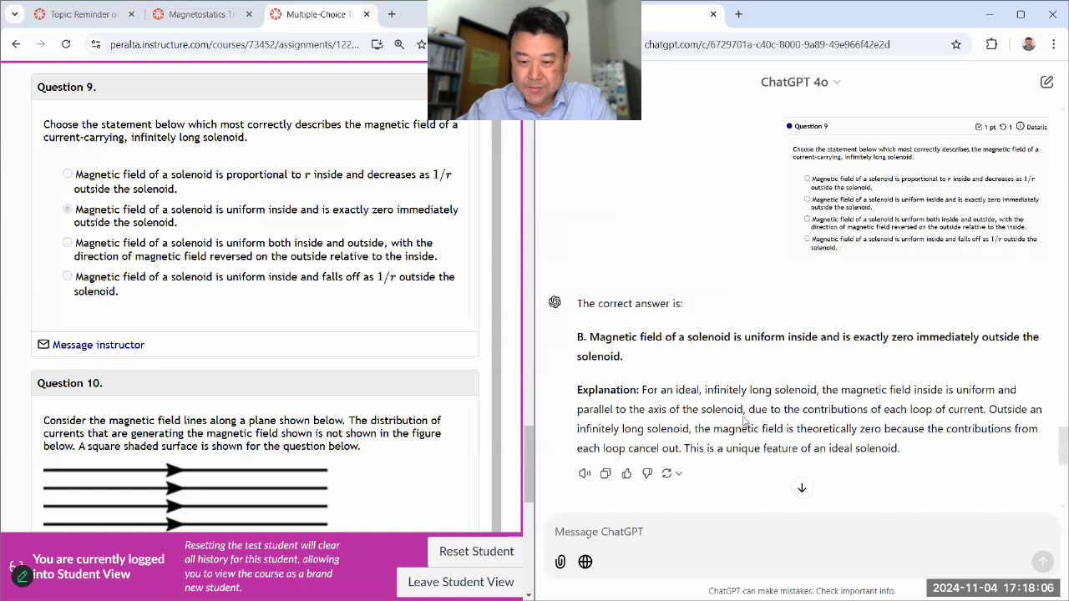
drag(743, 409, 989, 409)
click(657, 415)
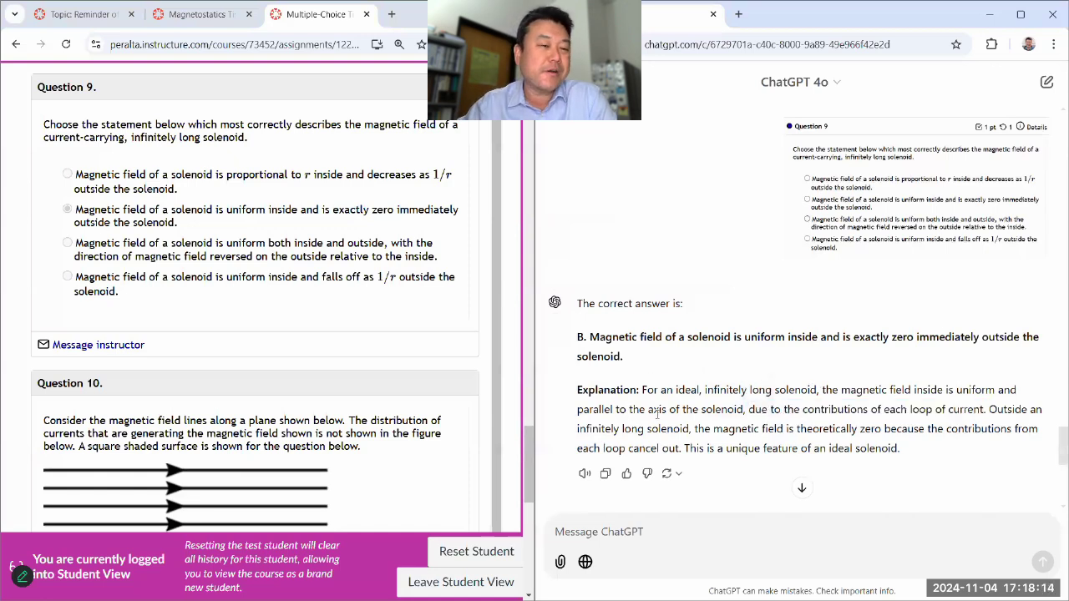
Compare Question 10's figure and recorded answer with ChatGPT's explanation of the net current, highlighting its reference to Ampère's Law
scroll(171, 366, down, 3)
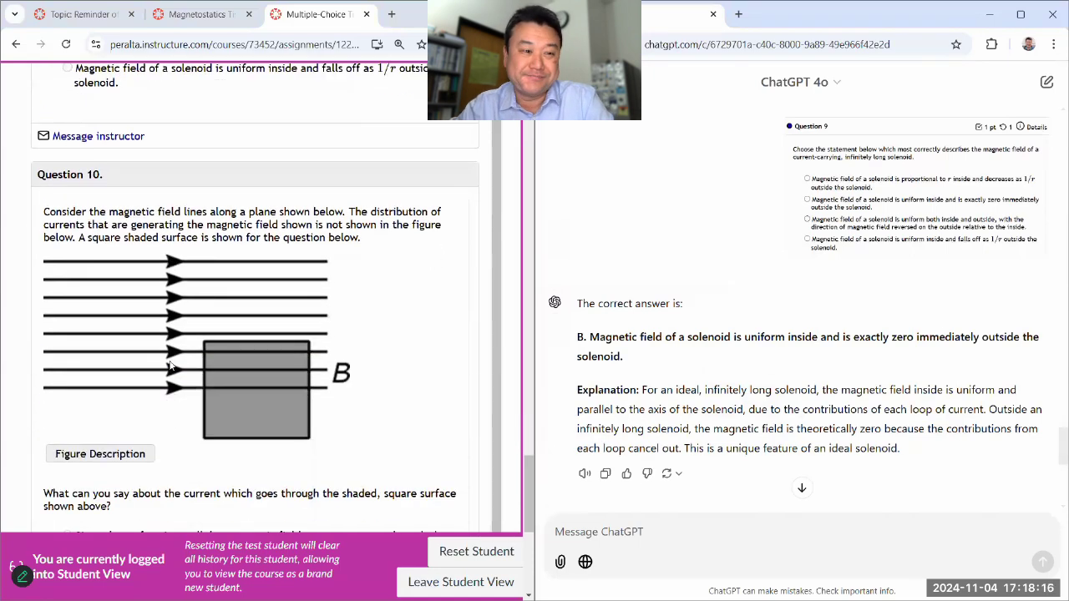
scroll(170, 366, down, 2)
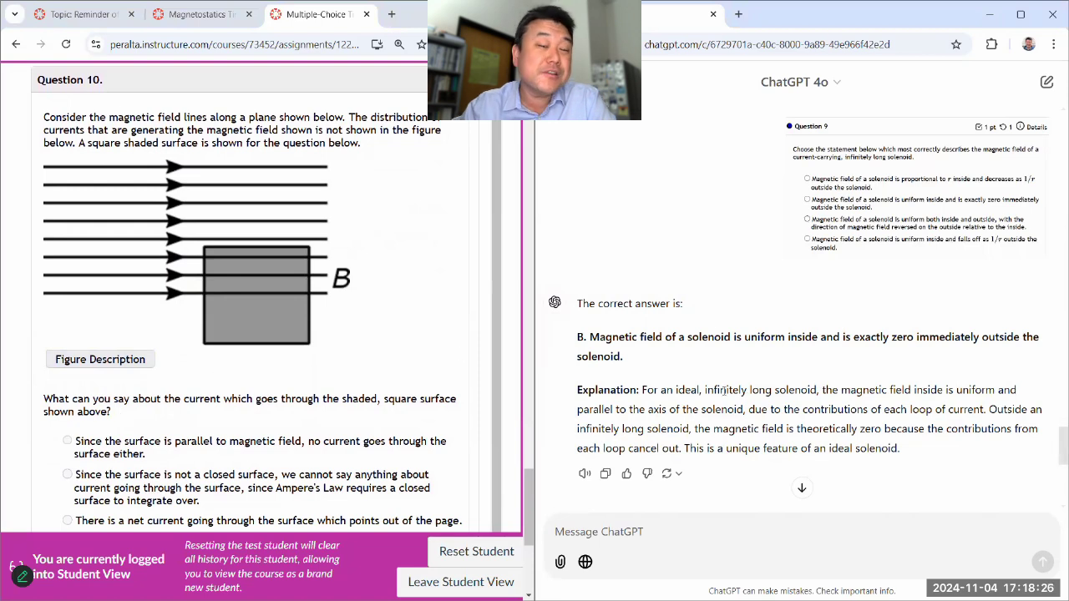
key(ctrl+v)
key(Return)
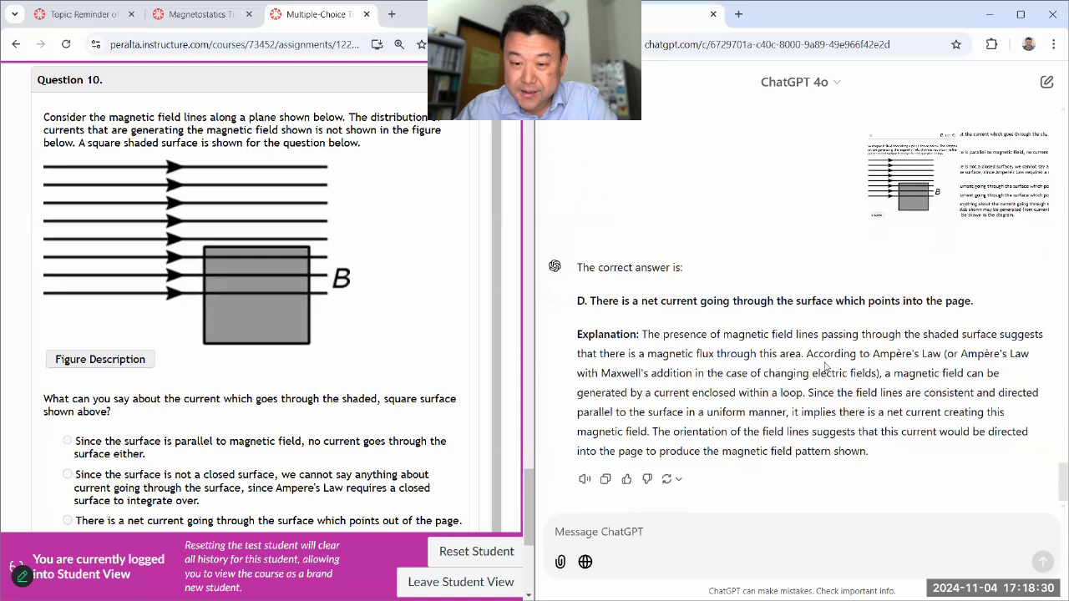
drag(860, 354, 903, 354)
click(683, 393)
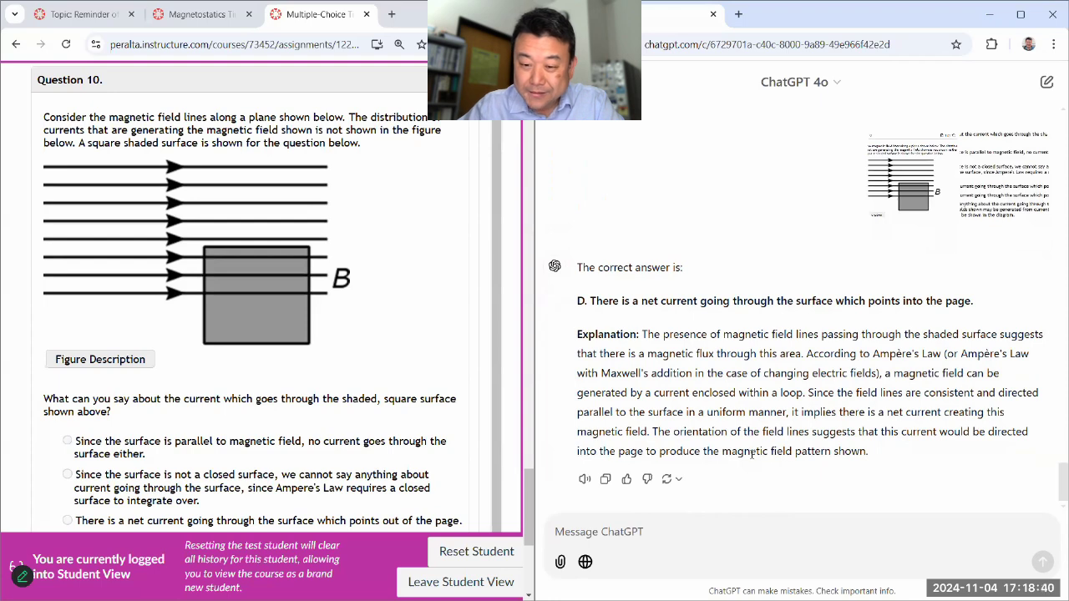
scroll(258, 451, down, 2)
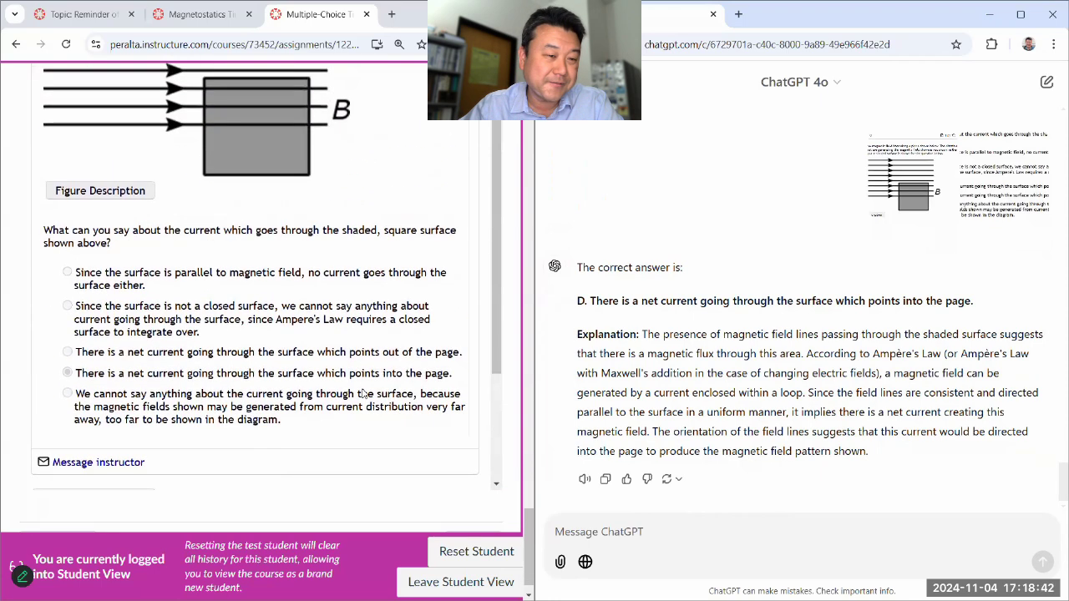
Capture Question 8 with its answer options as a screenshot and attach it to a new ChatGPT message
scroll(293, 418, up, 10)
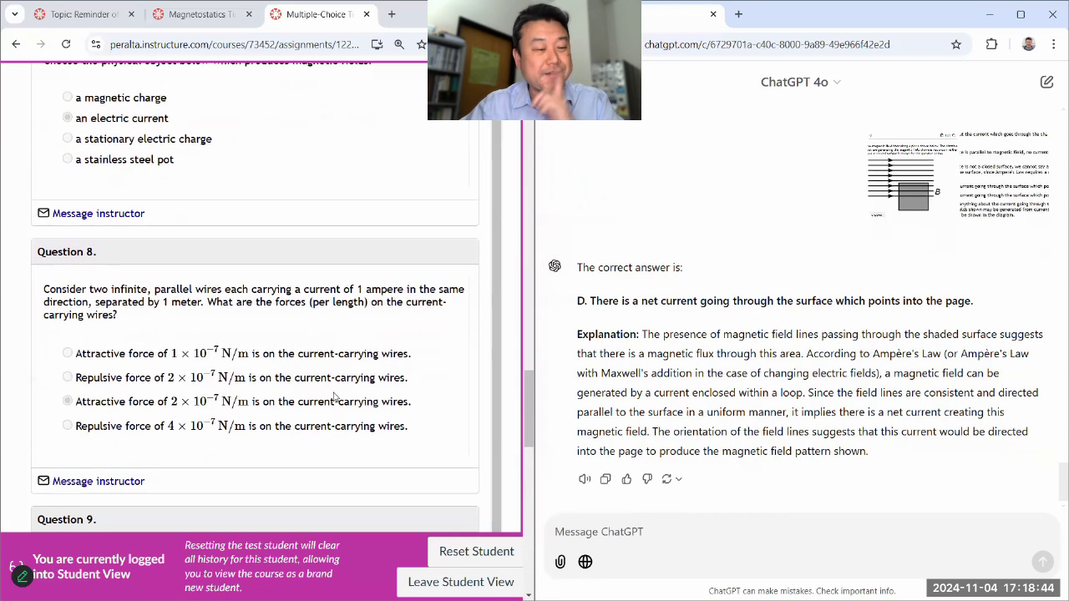
scroll(331, 398, down, 1)
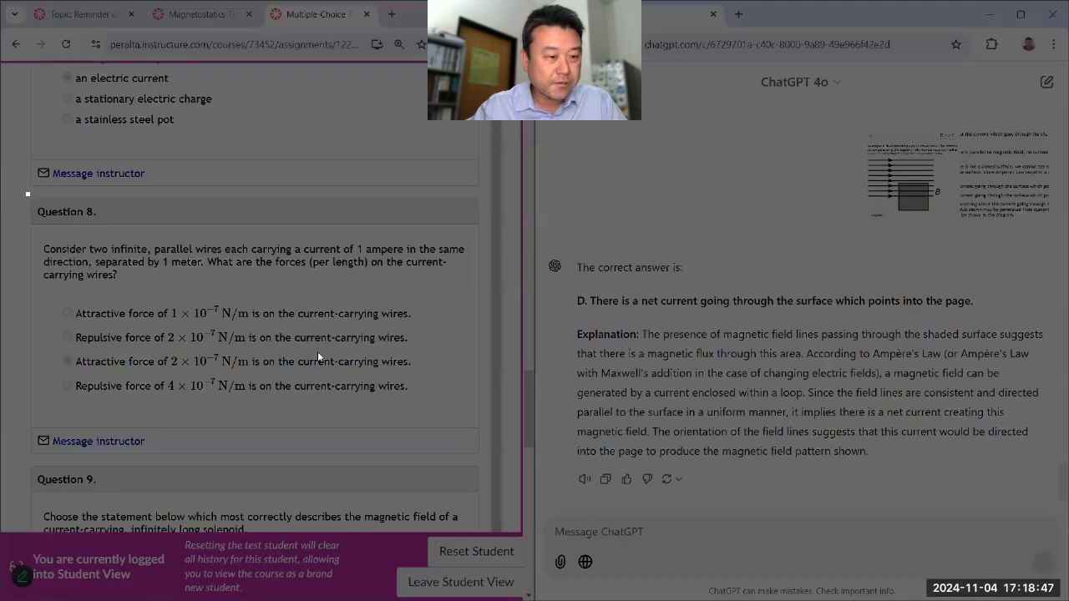
drag(26, 193, 482, 458)
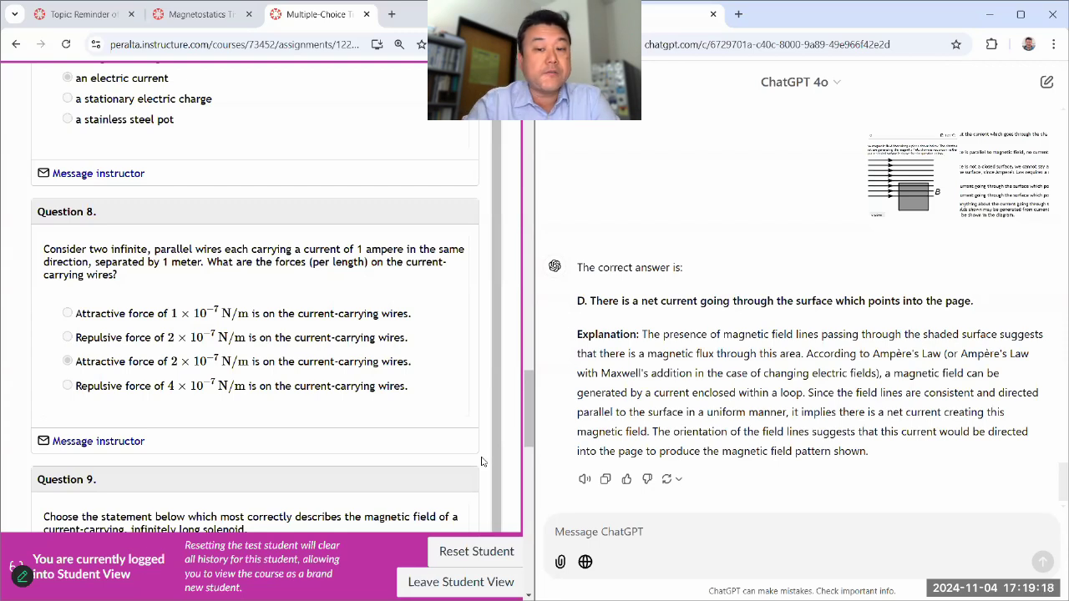
click(635, 529)
key(ctrl+v)
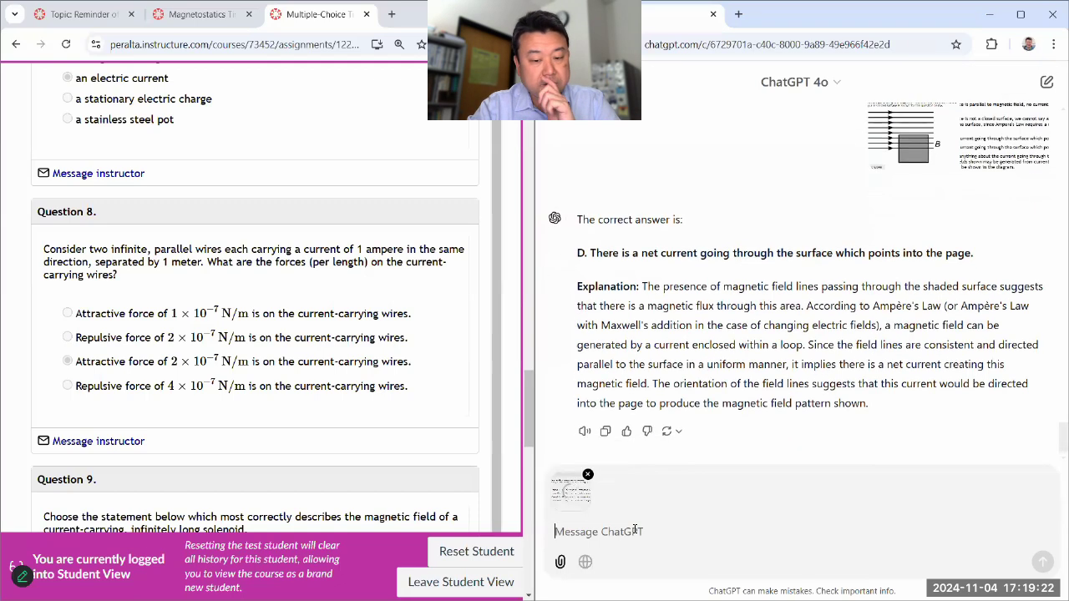
Begin the message with "Going back to this question, you said," and quote ChatGPT's sentence "Since the currents are in the same direction, the force is attractive."
text(Going back to )
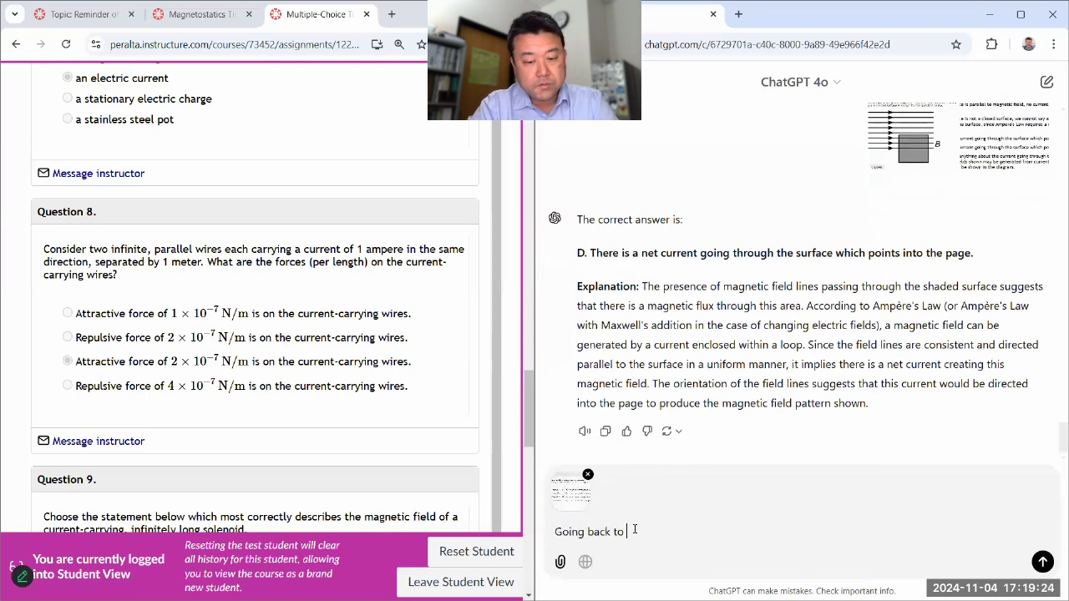
text(this question, you said, ")
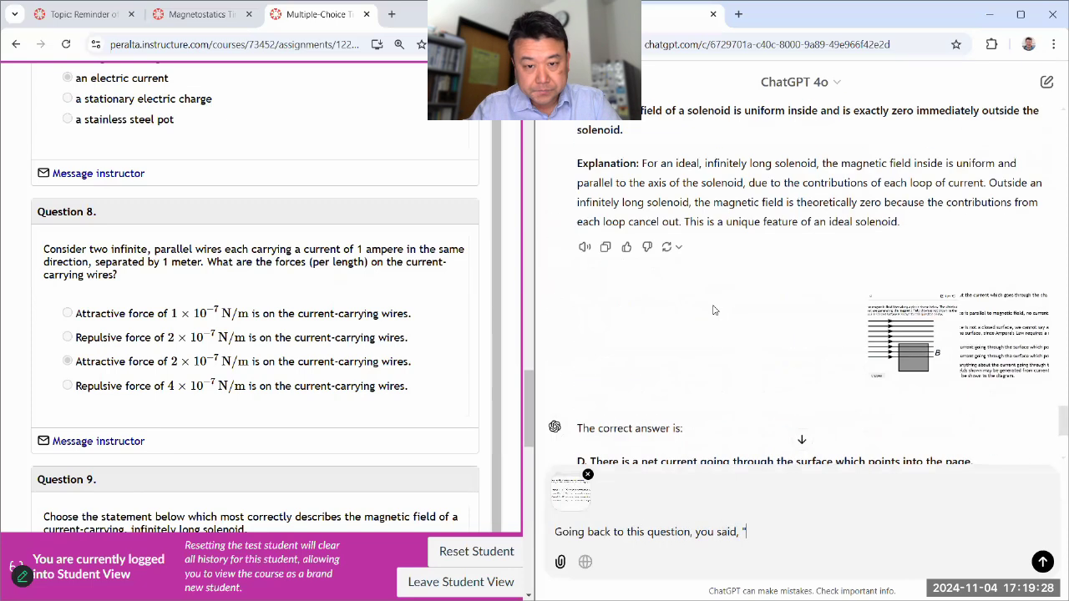
scroll(713, 310, up, 10)
drag(576, 237, 900, 243)
right_click(879, 247)
click(852, 258)
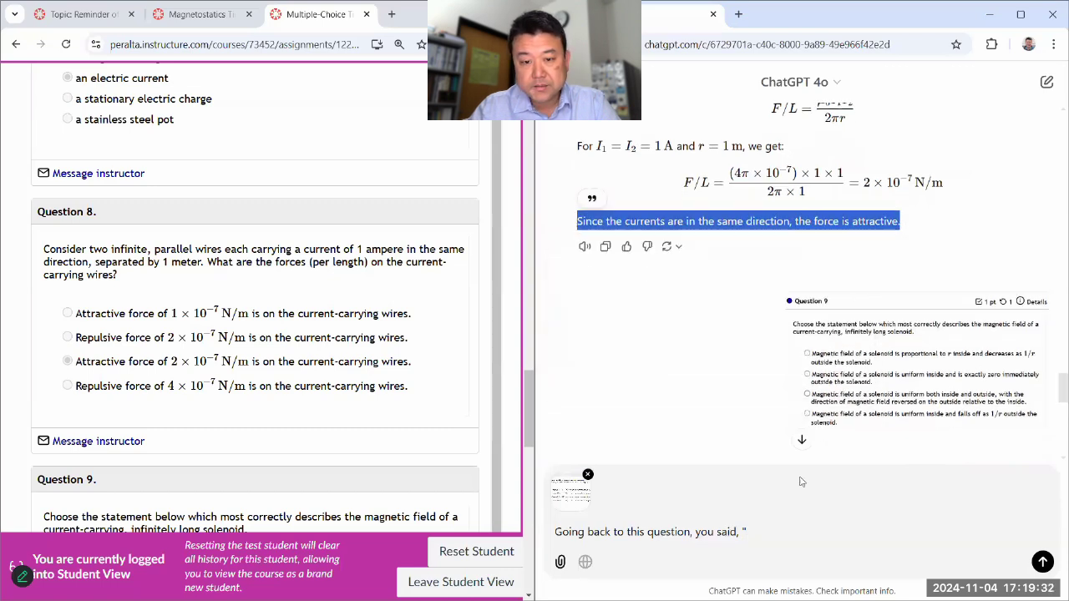
scroll(795, 492, down, 4)
key(ctrl+v)
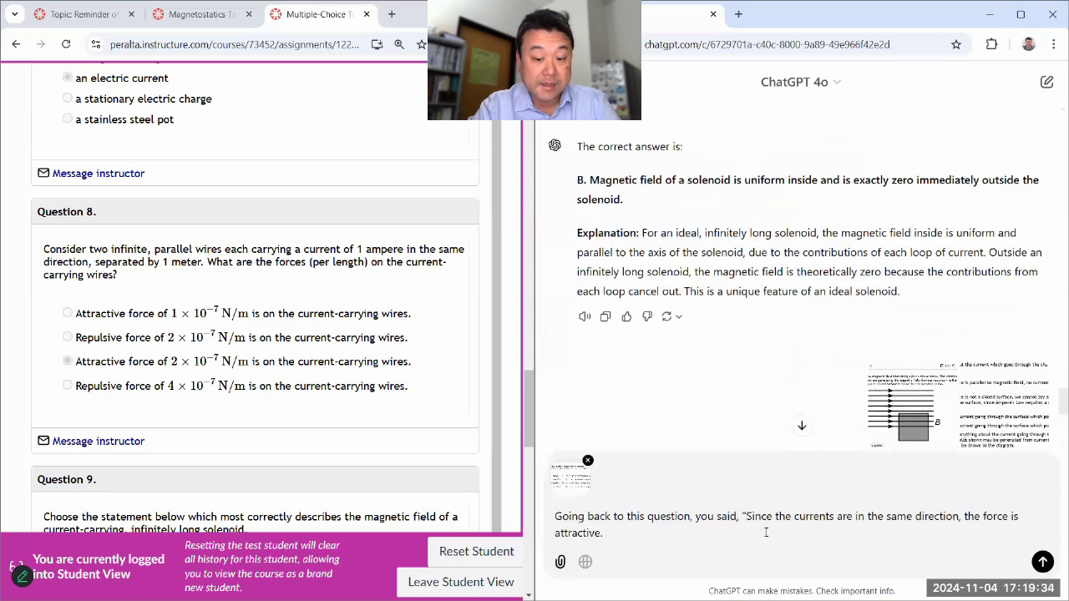
Close the quotation, add "but I didn't understand why. Can you help me understand this rule?" and send the message
text(")
key(BackSpace)
key(BackSpace)
text(," but I didn't understand why)
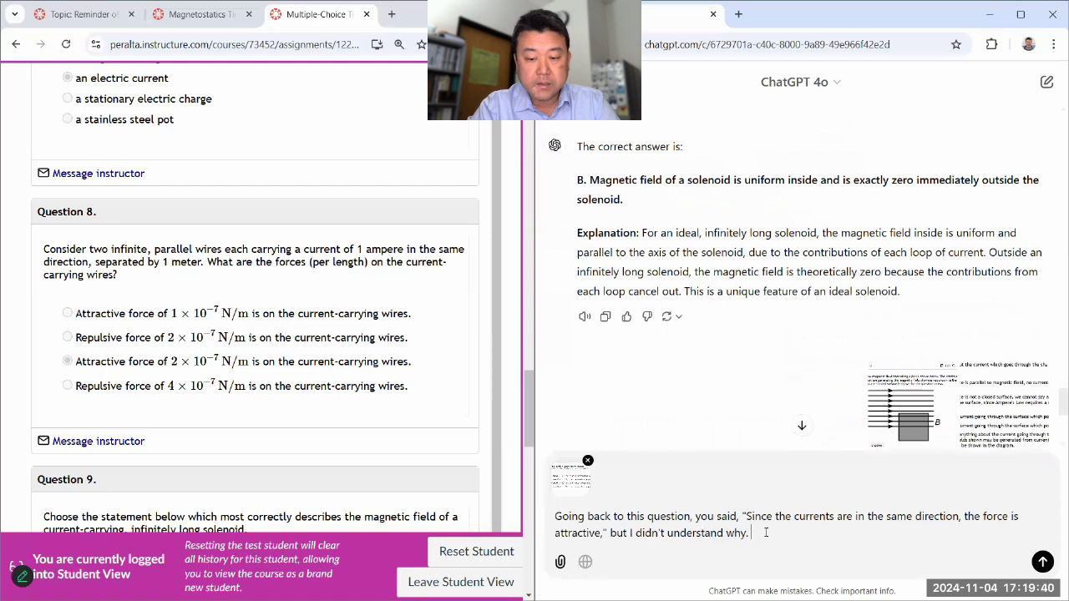
text(. Can you help me understand this rule?)
click(1042, 562)
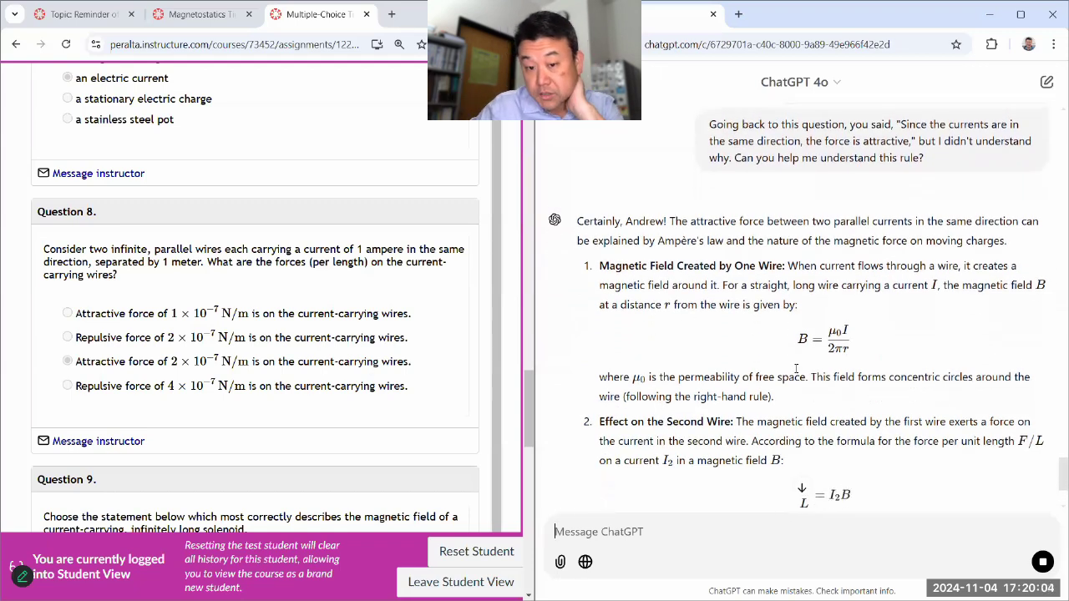
Read ChatGPT's follow-up on parallel currents, highlighting the Ampère's law passage, the right-hand rule note and the direction of the force
drag(621, 267, 578, 222)
click(696, 354)
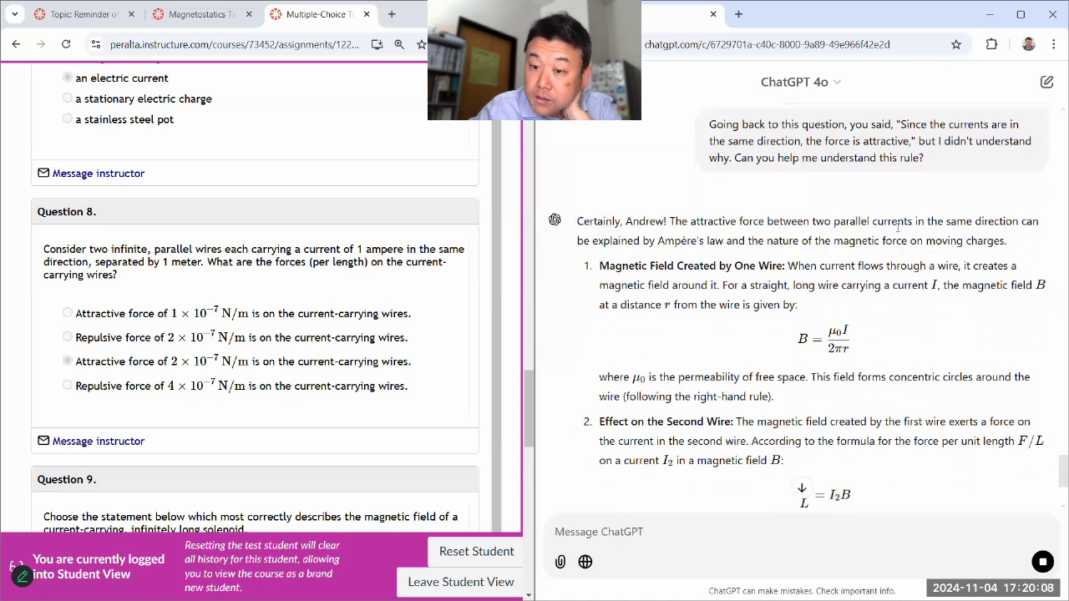
drag(659, 241, 977, 244)
click(707, 258)
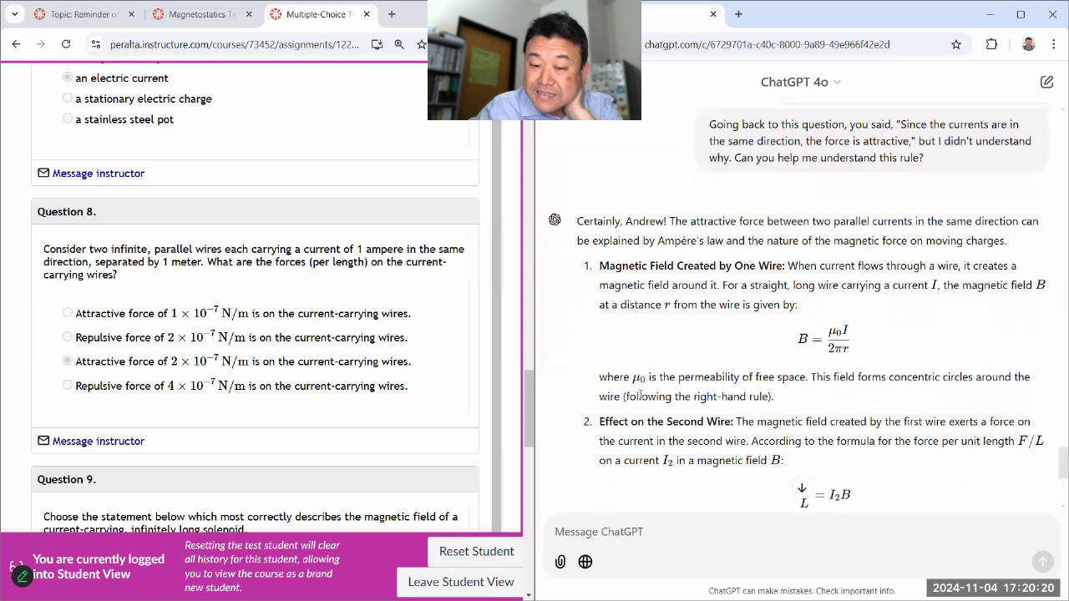
drag(622, 397, 775, 396)
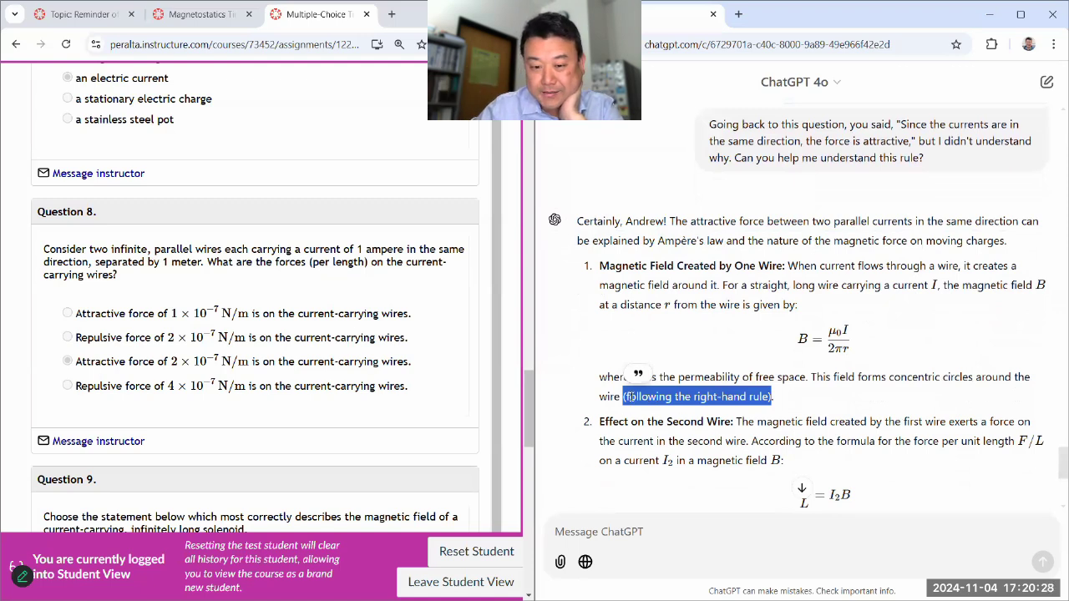
scroll(736, 499, down, 1)
scroll(641, 382, down, 2)
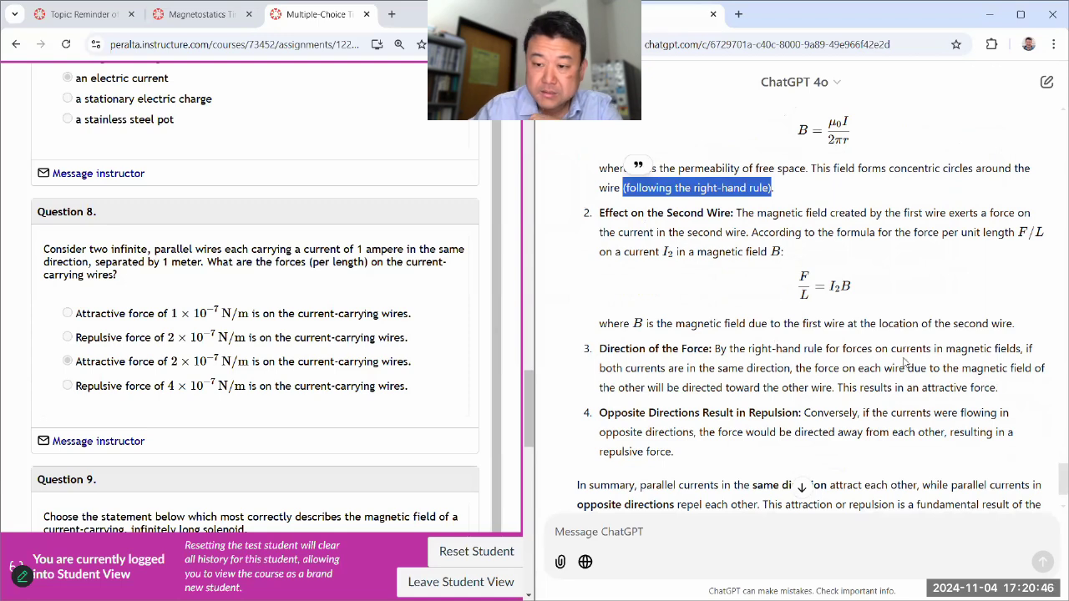
drag(1023, 348, 832, 388)
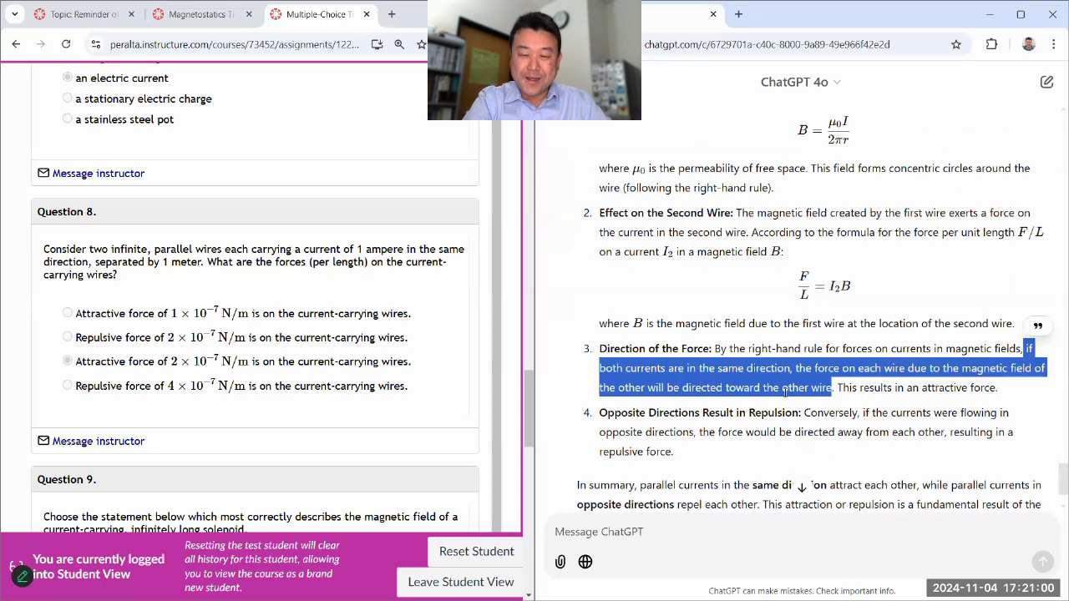
scroll(725, 405, down, 1)
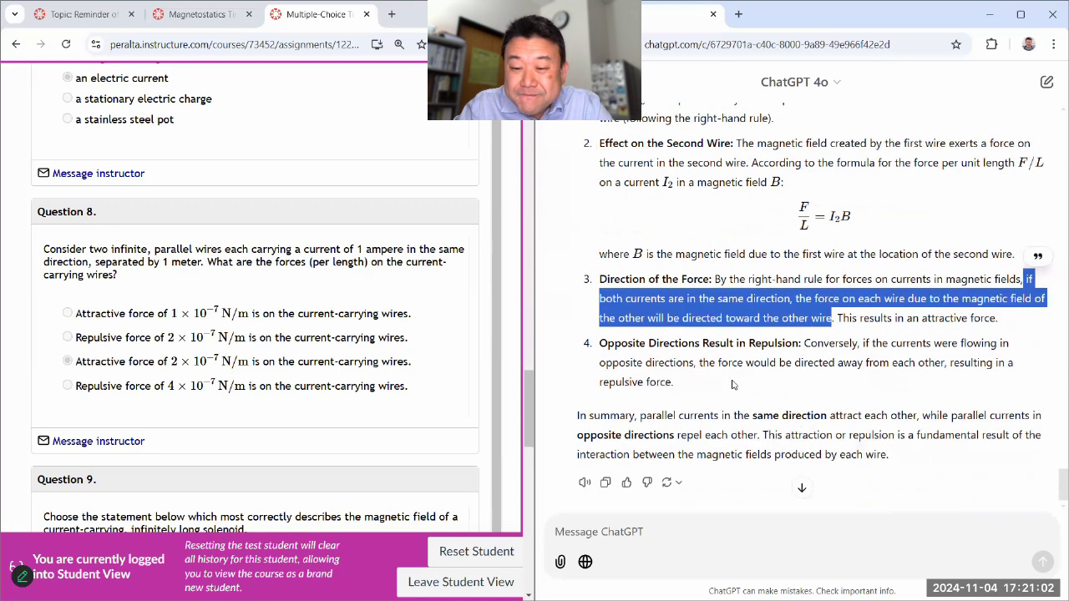
Copy the phrase "(following the right-hand rule)" from ChatGPT's explanation of the first wire's magnetic field
click(586, 414)
drag(650, 432, 687, 435)
click(707, 454)
scroll(668, 293, up, 2)
scroll(651, 172, down, 2)
scroll(651, 173, up, 1)
drag(622, 188, 771, 189)
click(769, 189)
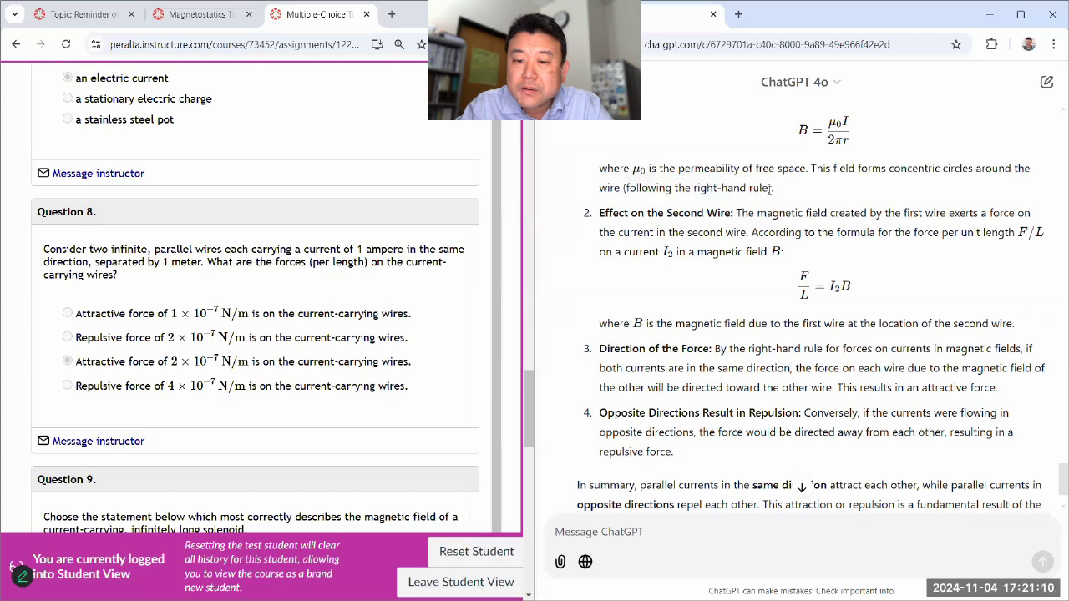
drag(771, 189, 624, 189)
right_click(628, 191)
click(644, 208)
scroll(644, 250, down, 1)
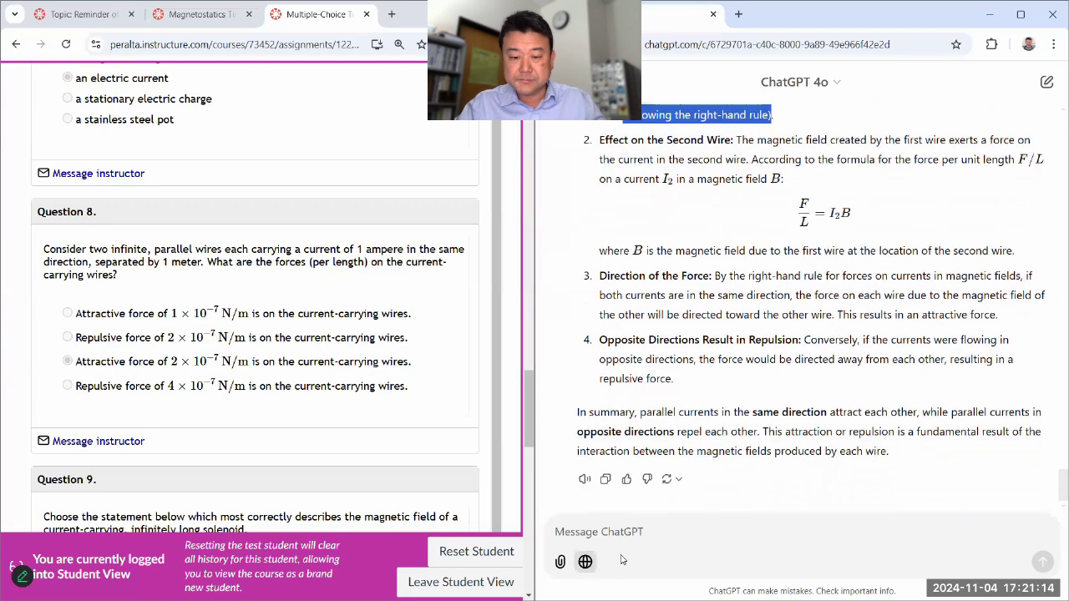
Begin a new message with "I think it's this part I'm having trouble understanding:" and quote the copied phrase "(following the right-hand rule)"
click(623, 534)
text(I think it')
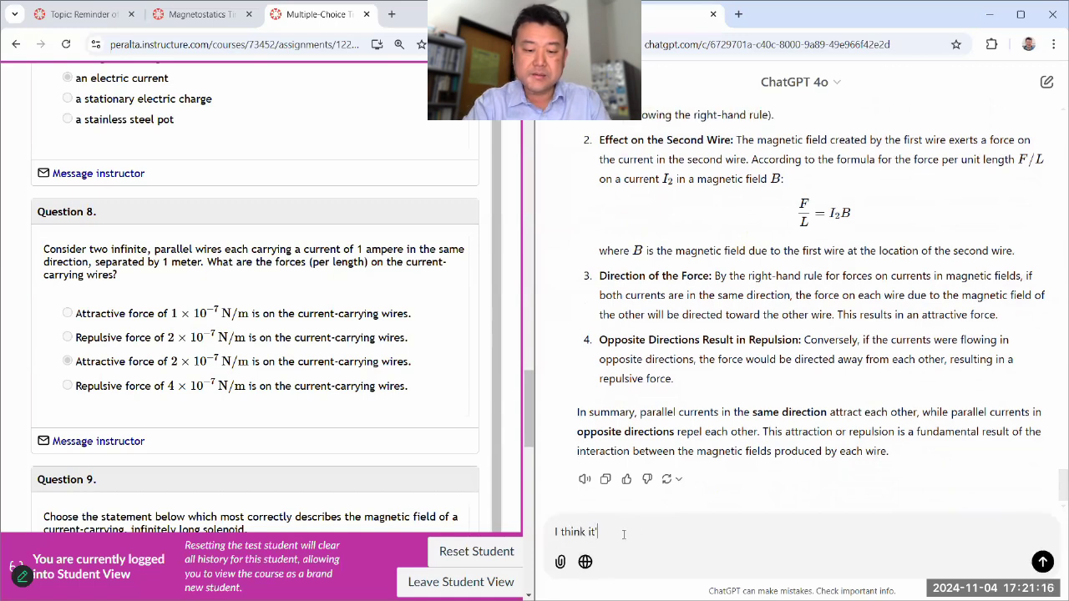
text(s this part I'm)
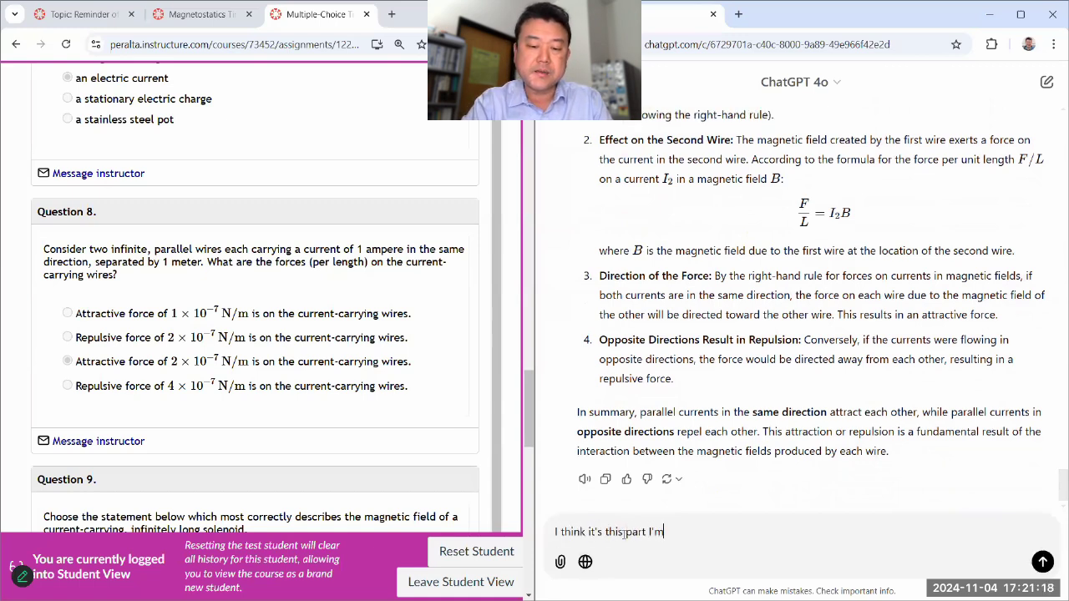
text( having trouble u)
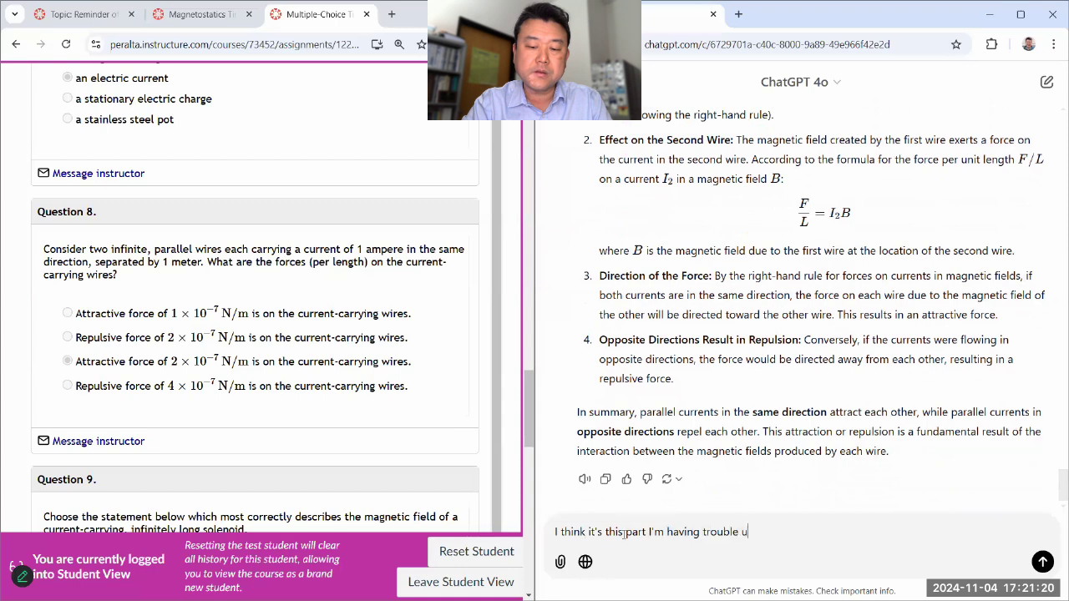
text(nderstanding: ")
key(ctrl+v)
Close the quotation and add "Can you walk me through an example of the direction of magnetic field produced by one wire, and"
text(". Can you walk me th)
text(rough an example of)
text( the direction of magne)
text(tic field produced)
text( by one wire, an)
text(d )
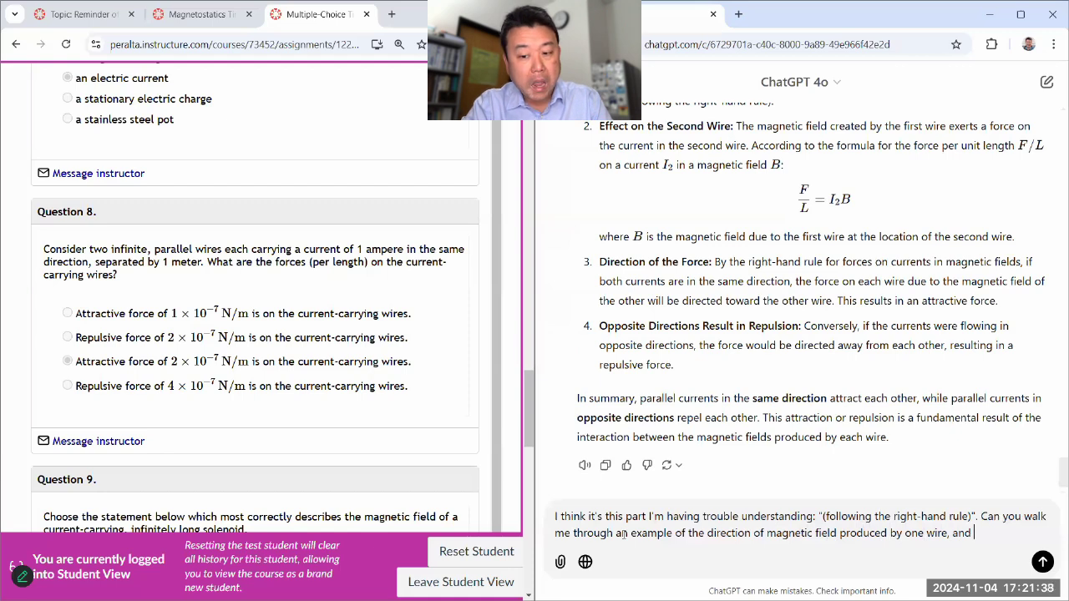
Finish the question with "how that direction would compare with the direction of current on the other wire?" and send the message
text(how that)
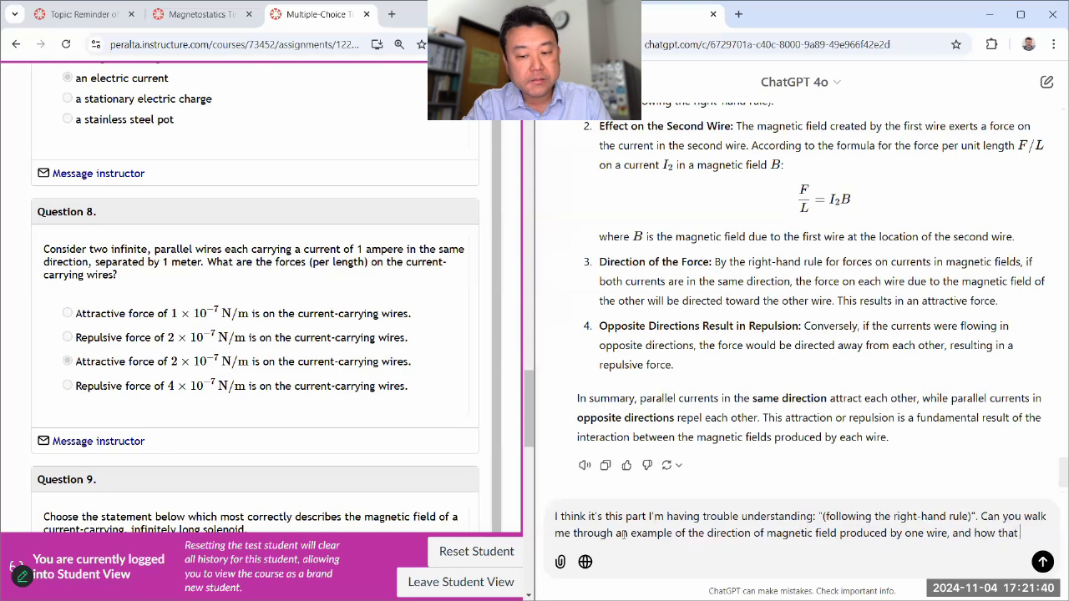
text( direction would compare with the direction of current )
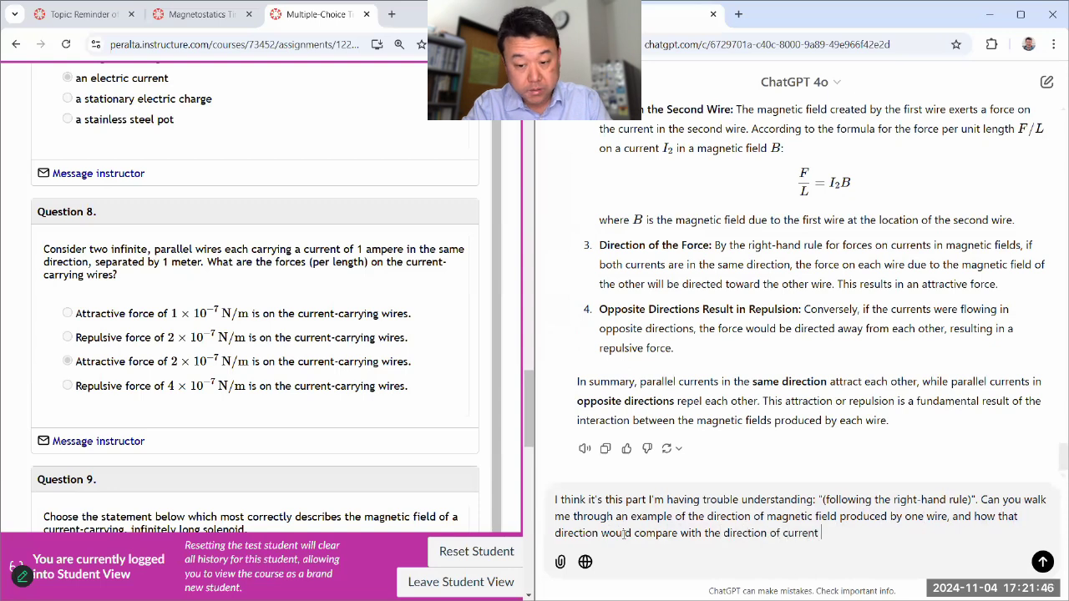
text(on the other wire?)
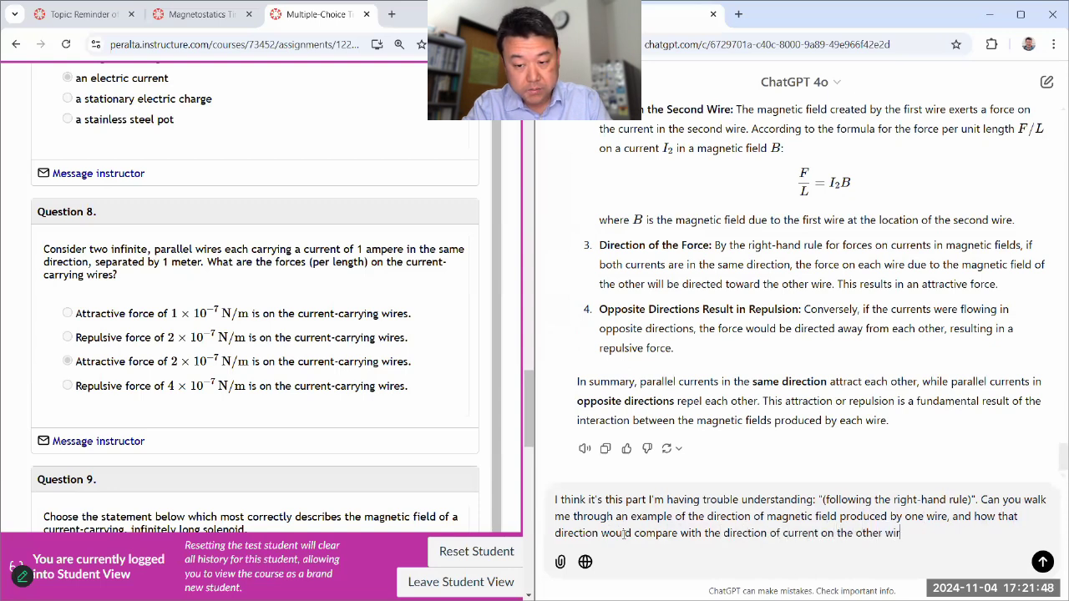
key(Tab)
key(Tab)
key(Tab)
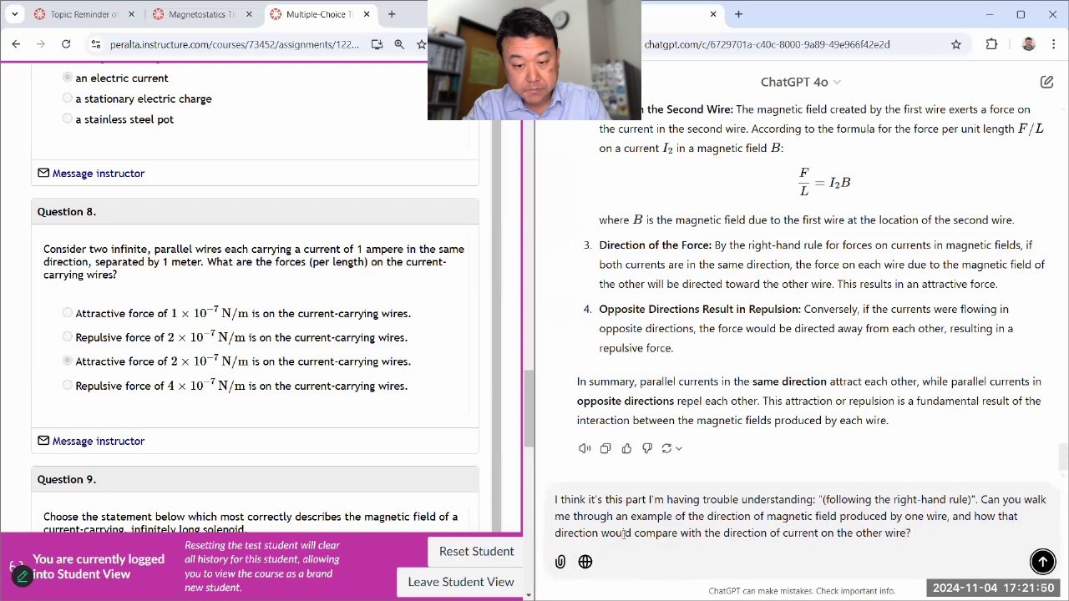
key(Return)
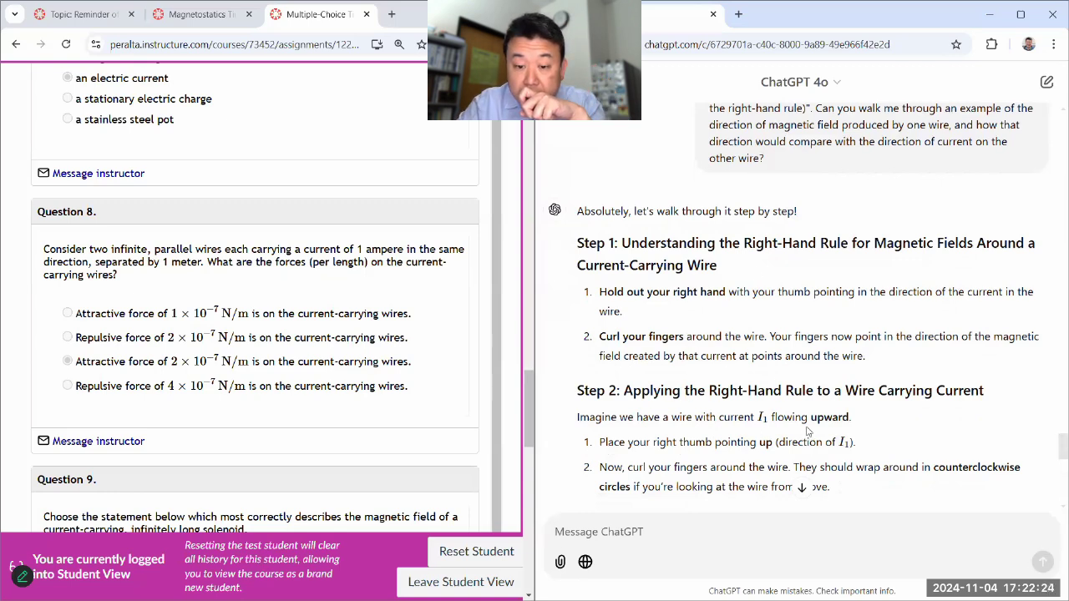
Read ChatGPT's step-by-step walkthrough of the right-hand rule, from the field around one wire to the force on the second wire and the summary
scroll(727, 407, down, 1)
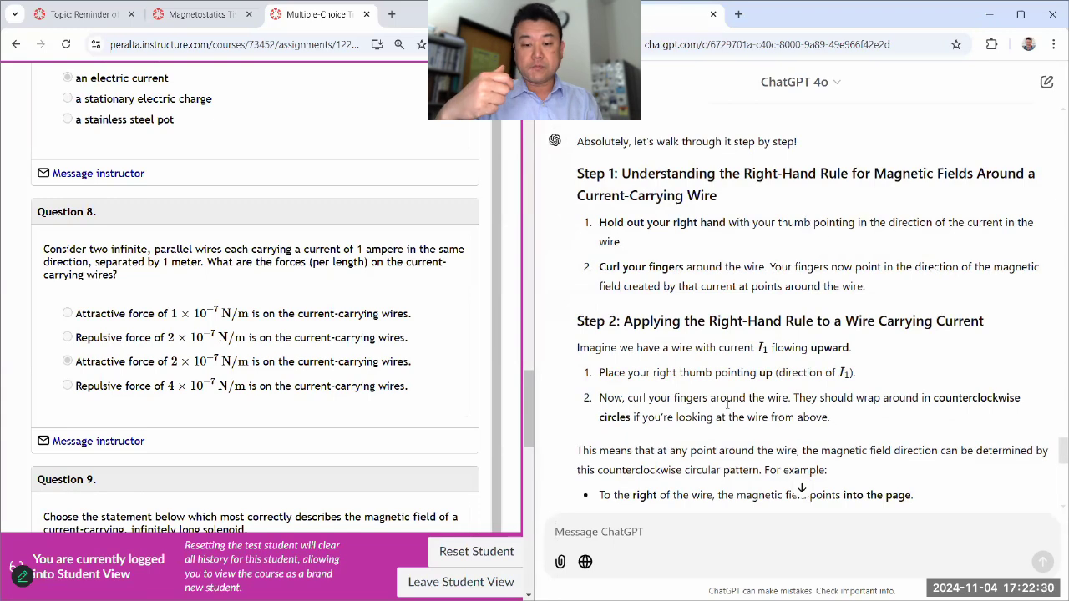
scroll(727, 405, down, 2)
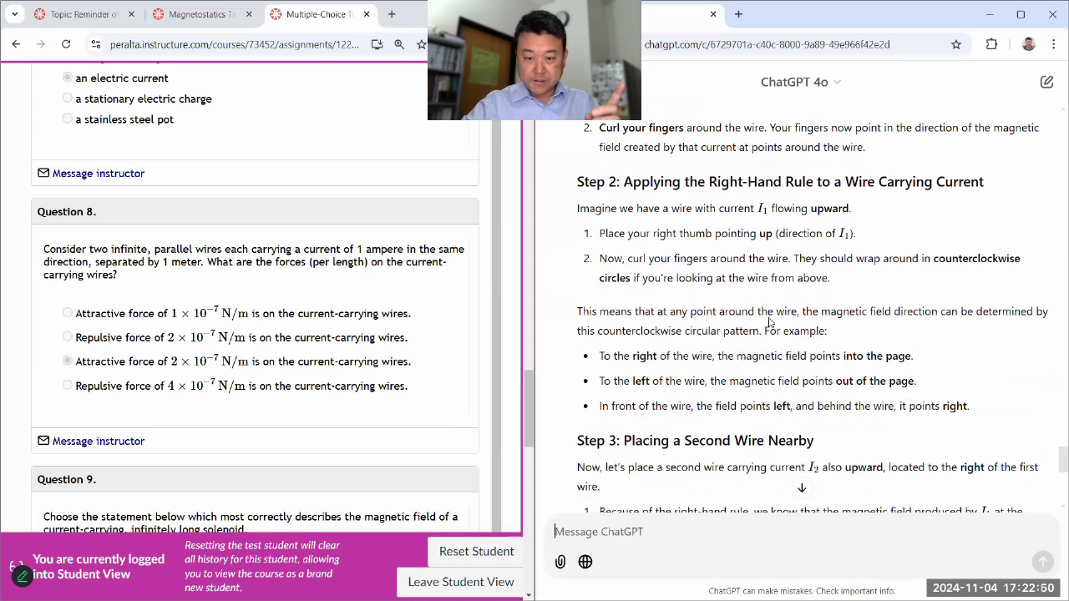
scroll(755, 329, down, 2)
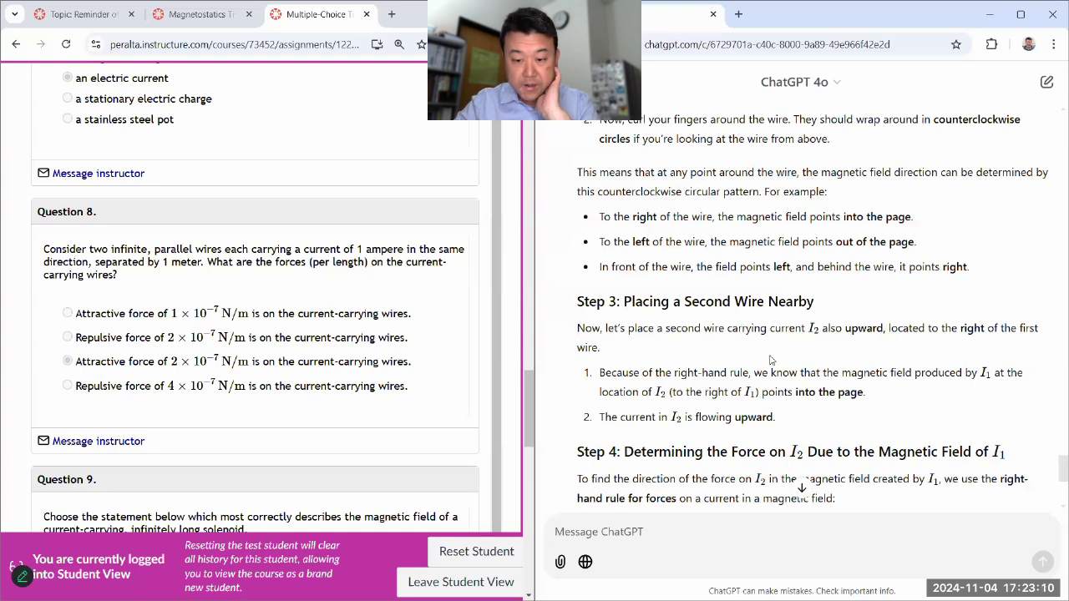
scroll(668, 368, down, 2)
scroll(617, 400, down, 1)
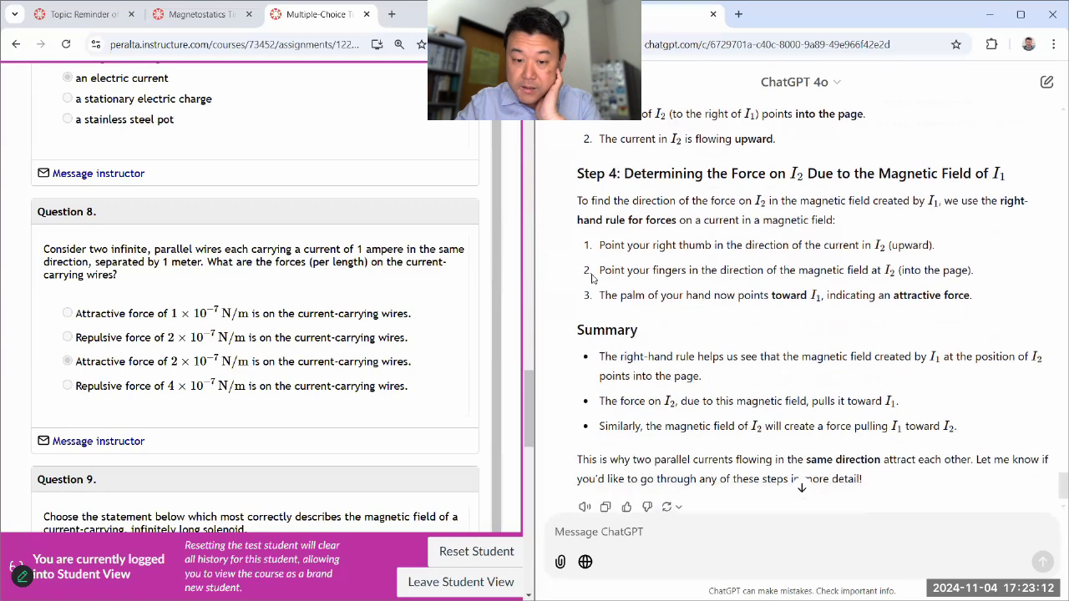
scroll(643, 255, down, 1)
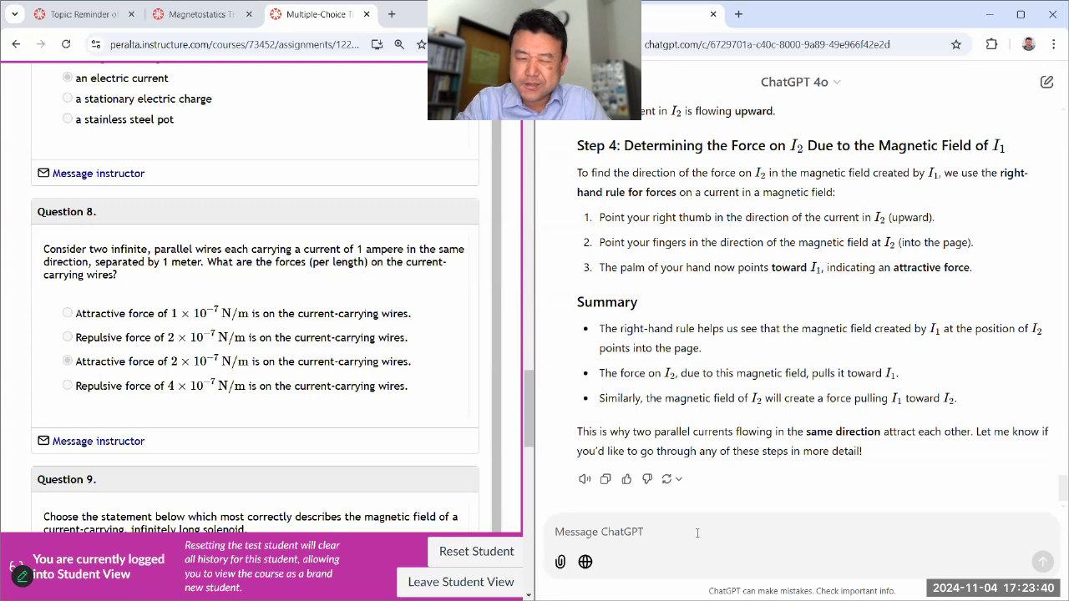
Send ChatGPT the reply "Thank you!"
text(Thank you)
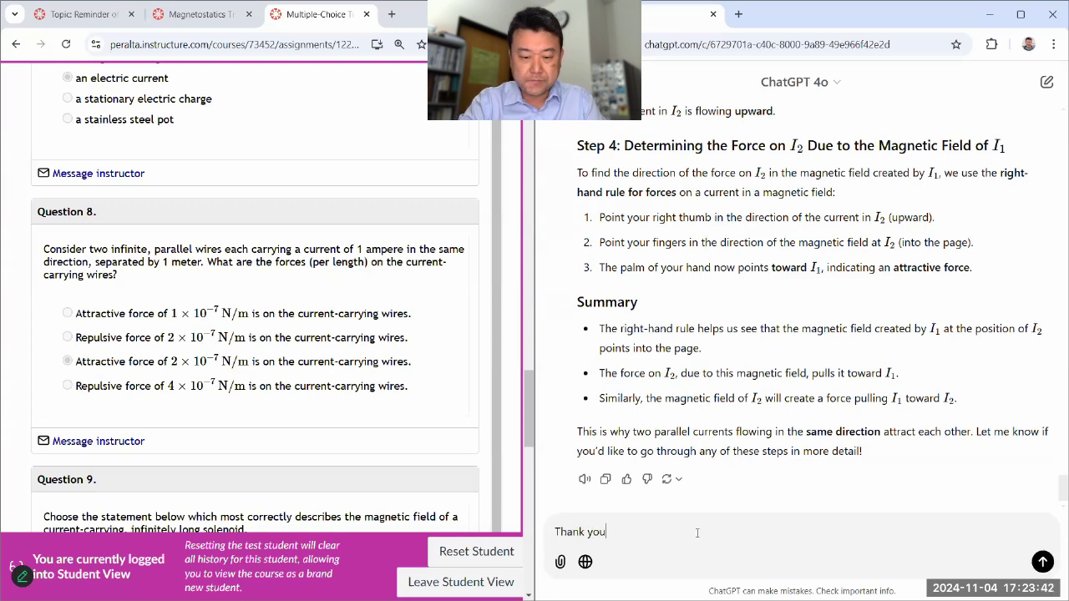
text(!)
key(Return)
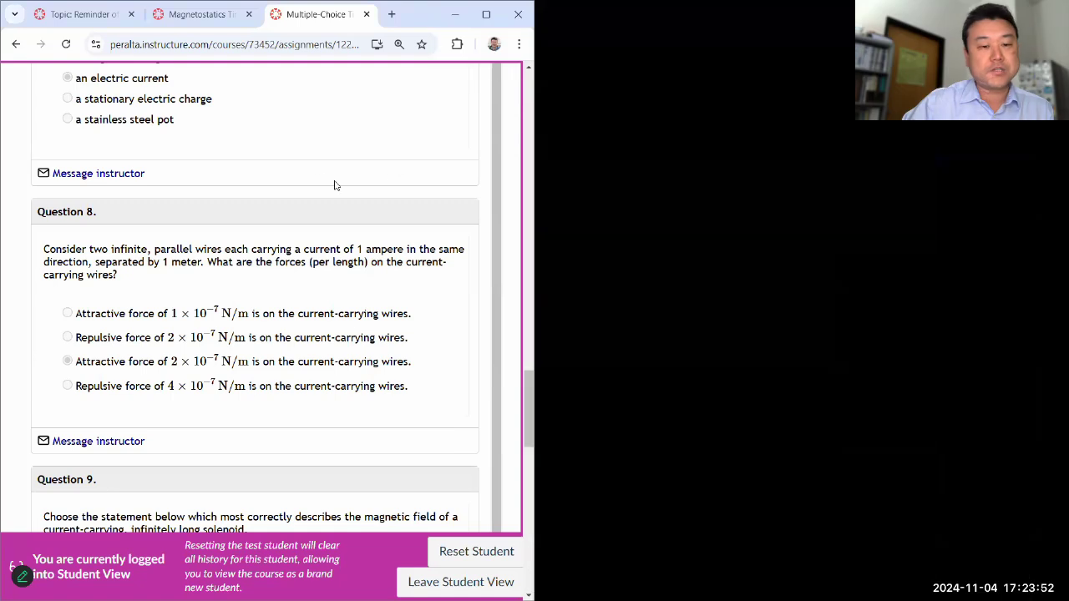
Return to the timed assessment's start page in Canvas and bring its retake option and previous attempts into view
right_click(317, 152)
click(380, 209)
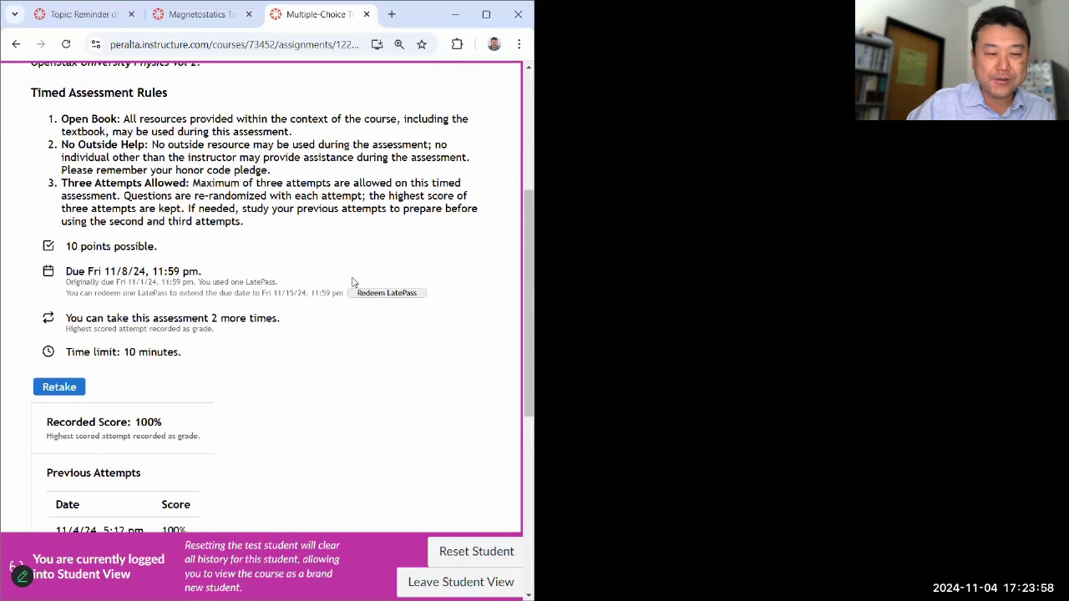
scroll(334, 327, down, 1)
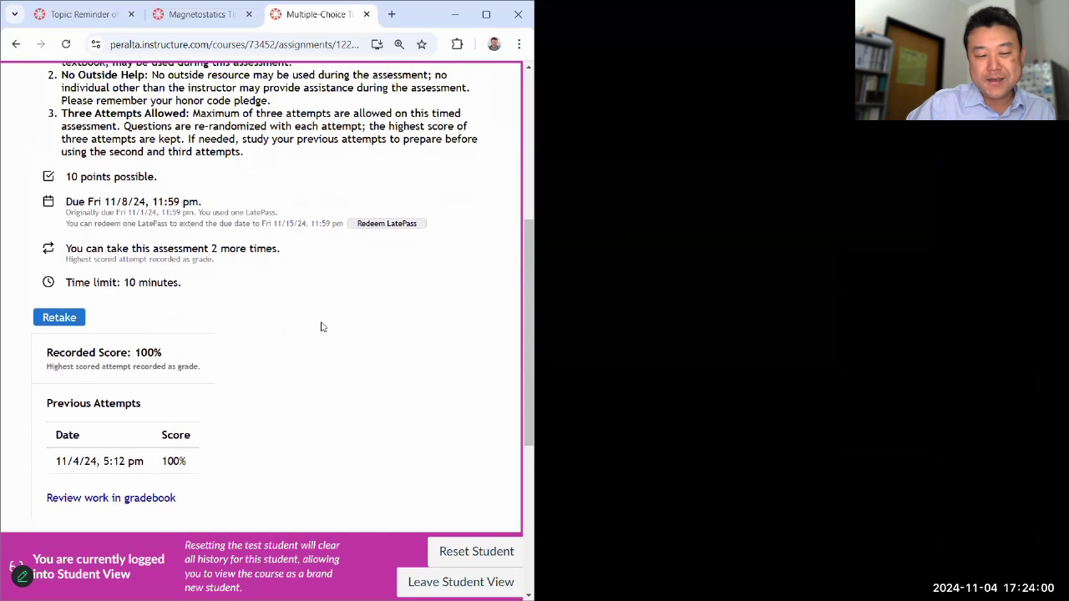
Open the annotation toolbar, move it to the empty black area, set the pen color to yellow and switch back to Mouse mode
click(21, 574)
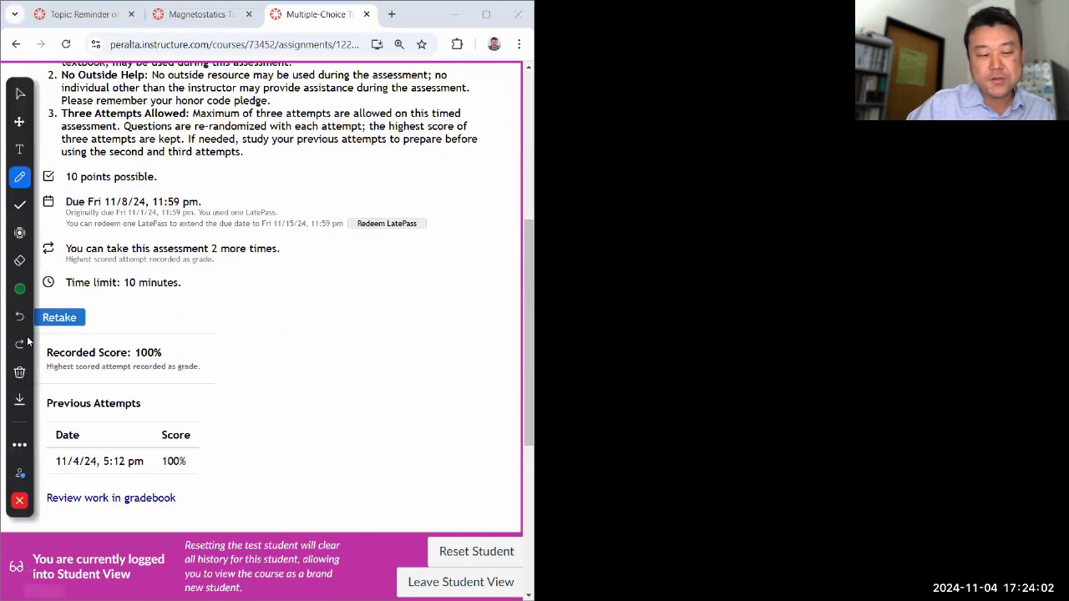
mouse_move(20, 82)
mouse_down()
mouse_move(551, 320)
mouse_move(716, 442)
mouse_move(735, 577)
mouse_move(748, 579)
mouse_up()
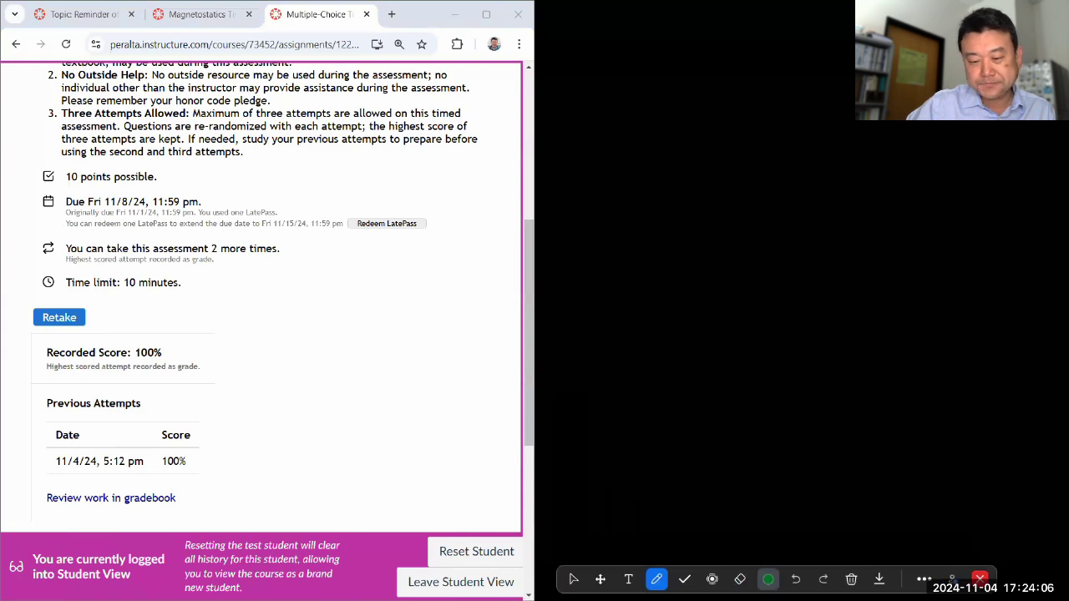
click(768, 579)
click(764, 485)
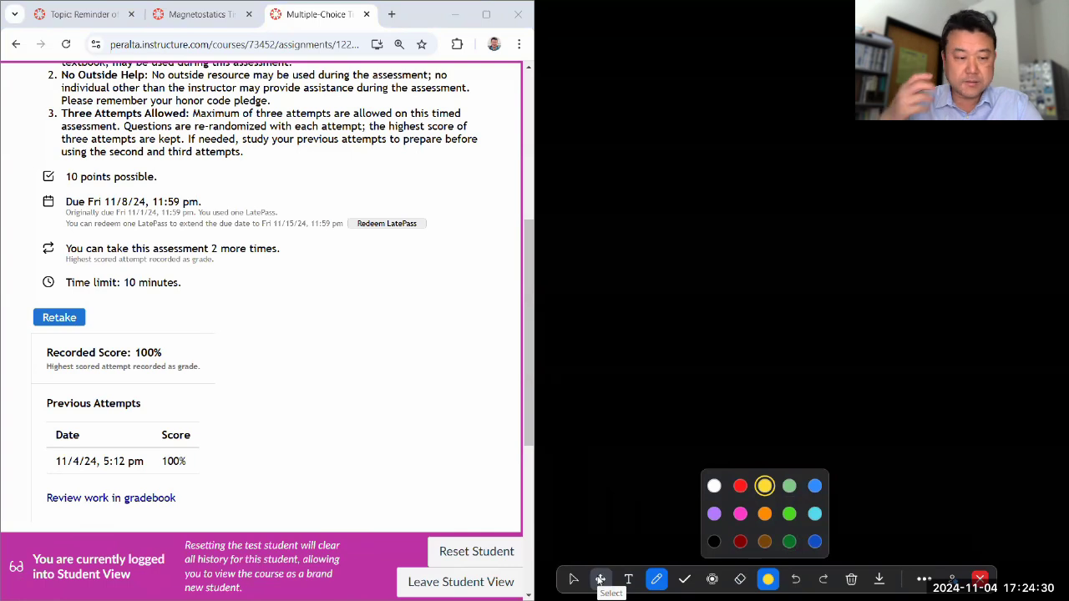
click(573, 578)
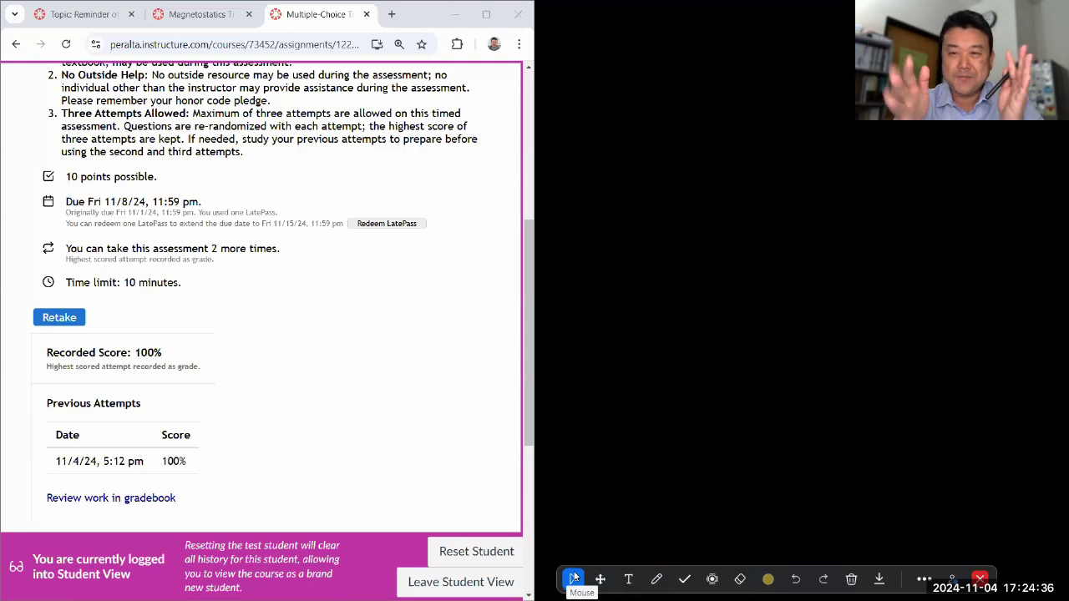
Request a retake of the assessment and open WolframAlpha in a new browser tab
click(58, 324)
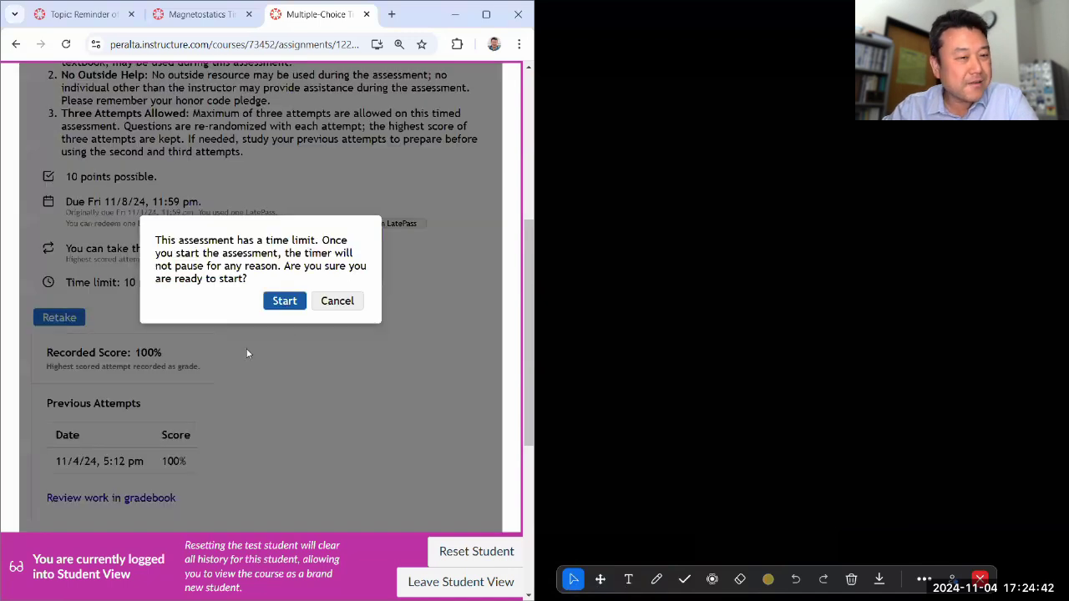
click(391, 14)
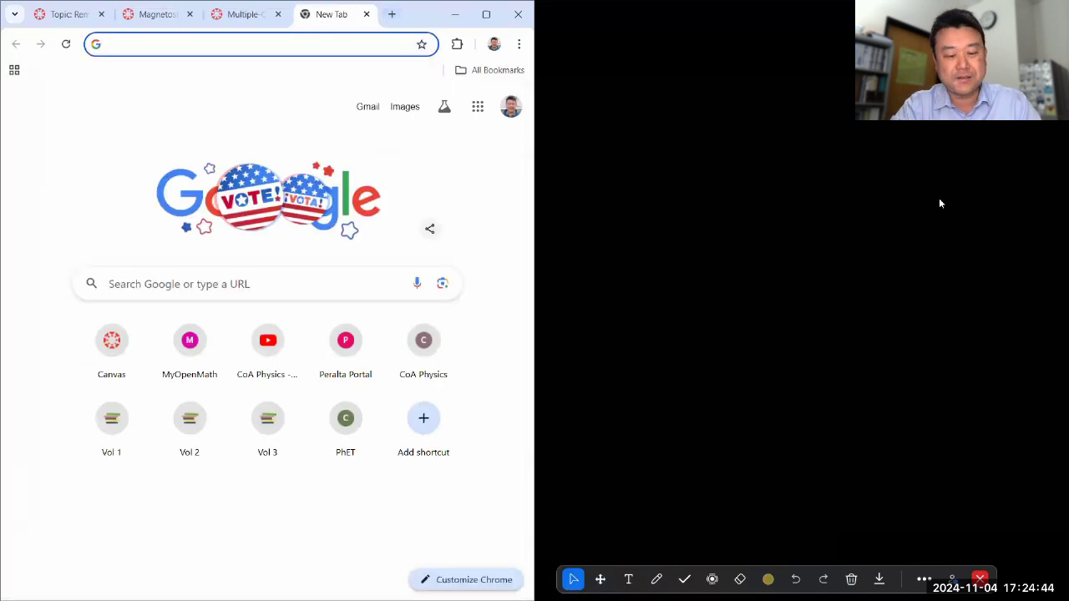
text(wo)
key(Return)
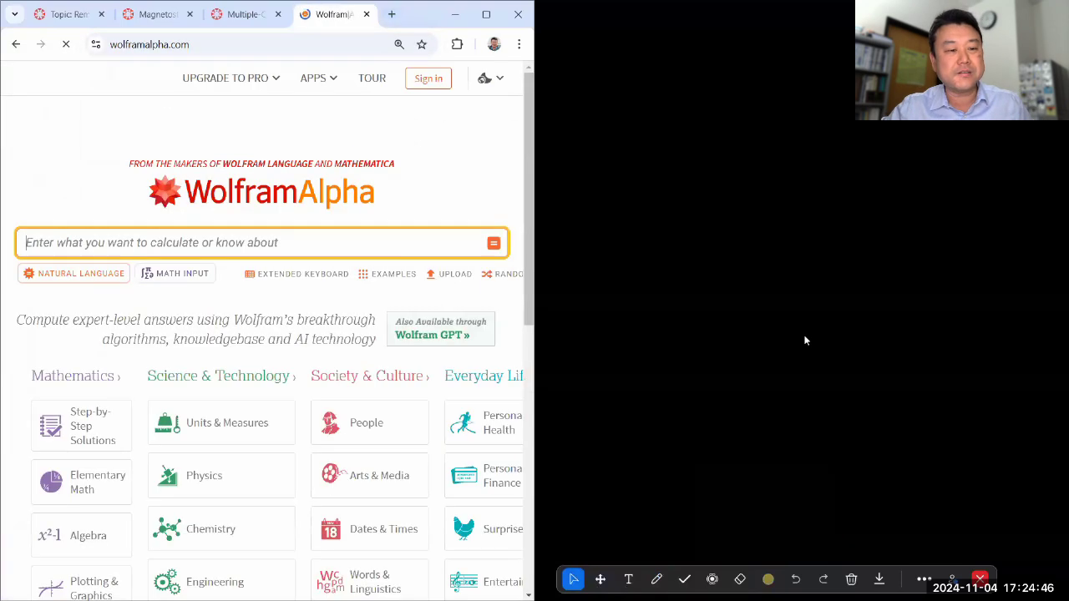
Start the timed retake and answer Question 1 with "An electric charge only feels a force from the magnetic field when it is moving."
click(242, 14)
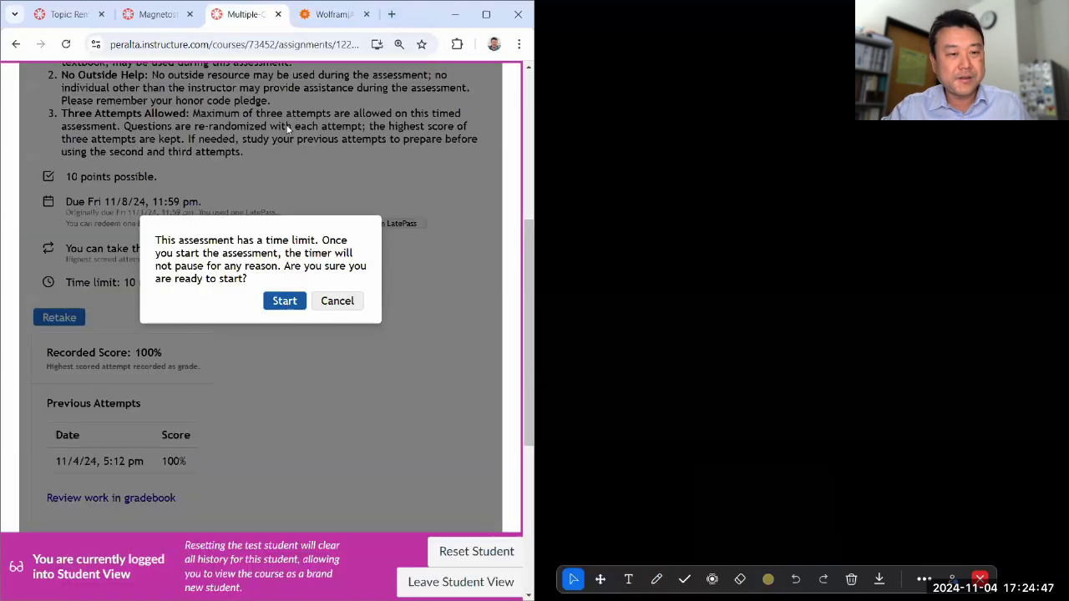
click(269, 306)
scroll(280, 301, down, 2)
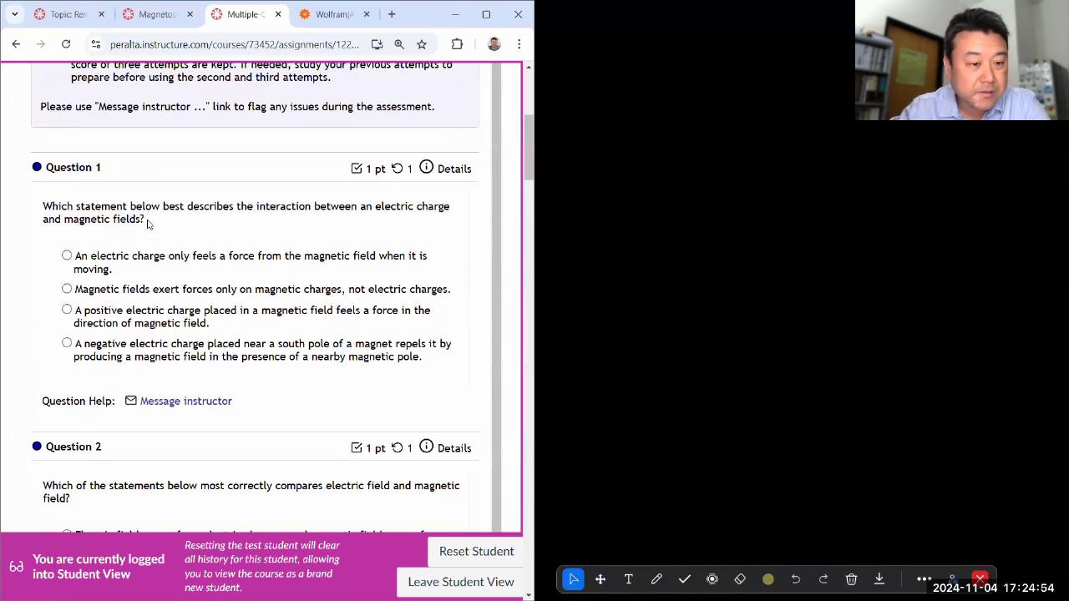
click(67, 256)
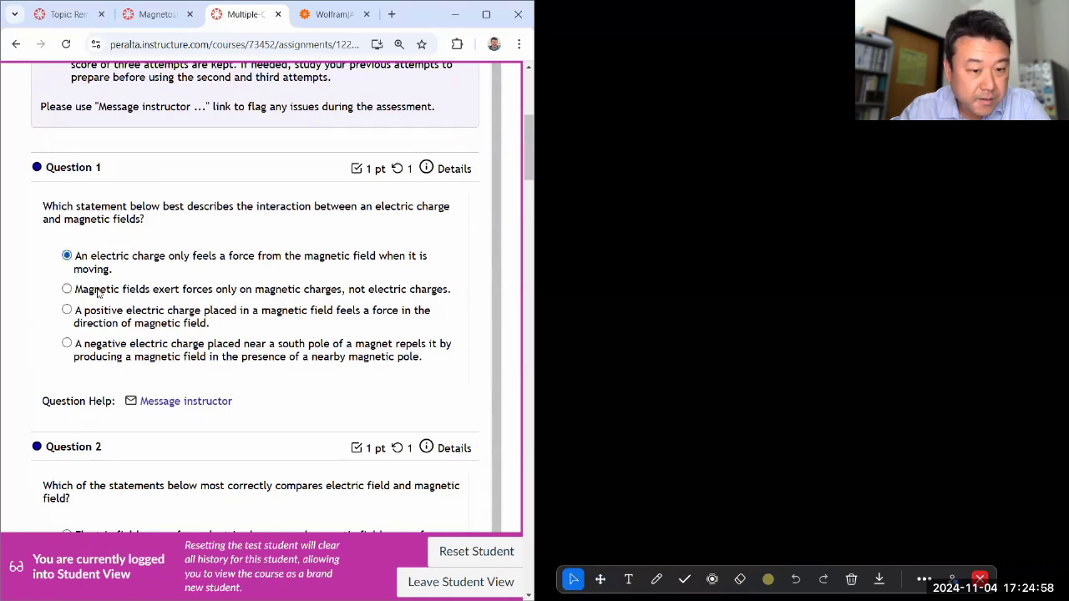
Answer Question 2 with "Electric fields can be used to speed up a charged particle, but magnetic fields cannot be used to speed up a charged particle."
scroll(115, 376, down, 3)
scroll(88, 282, down, 1)
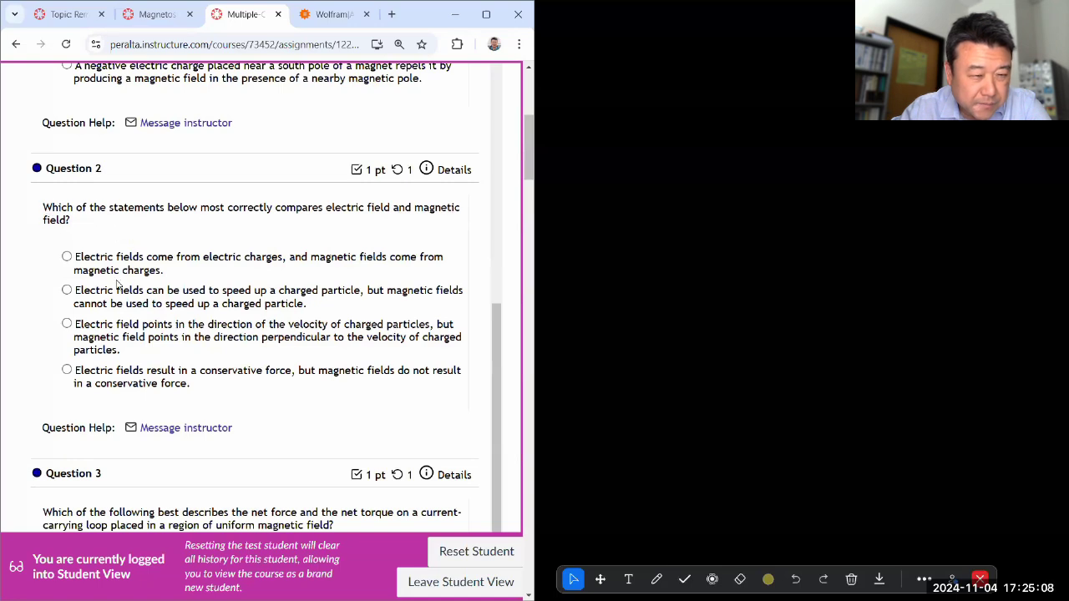
drag(122, 270, 175, 273)
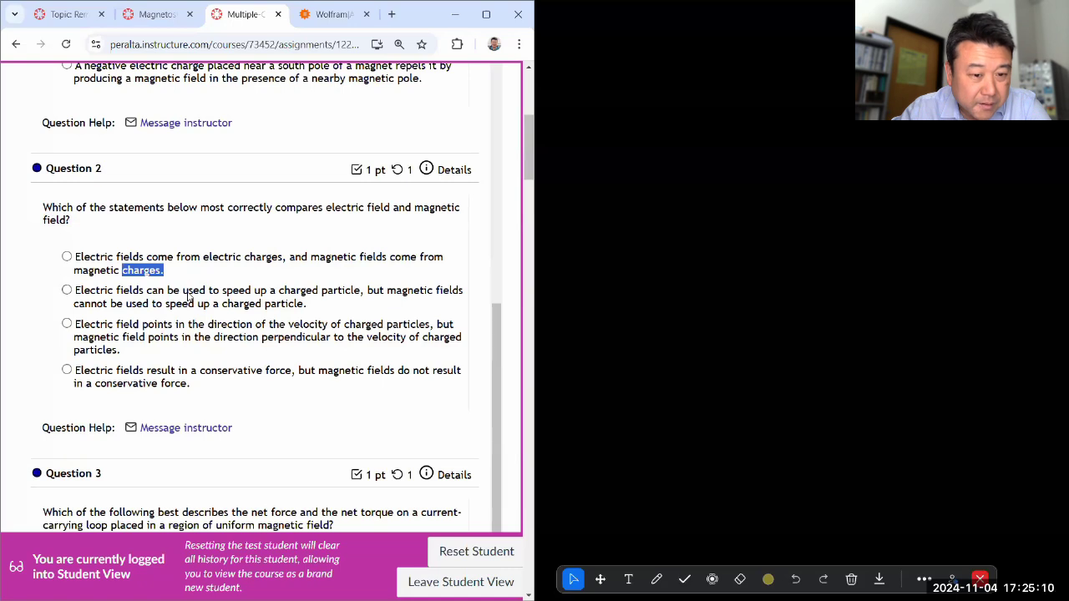
click(68, 292)
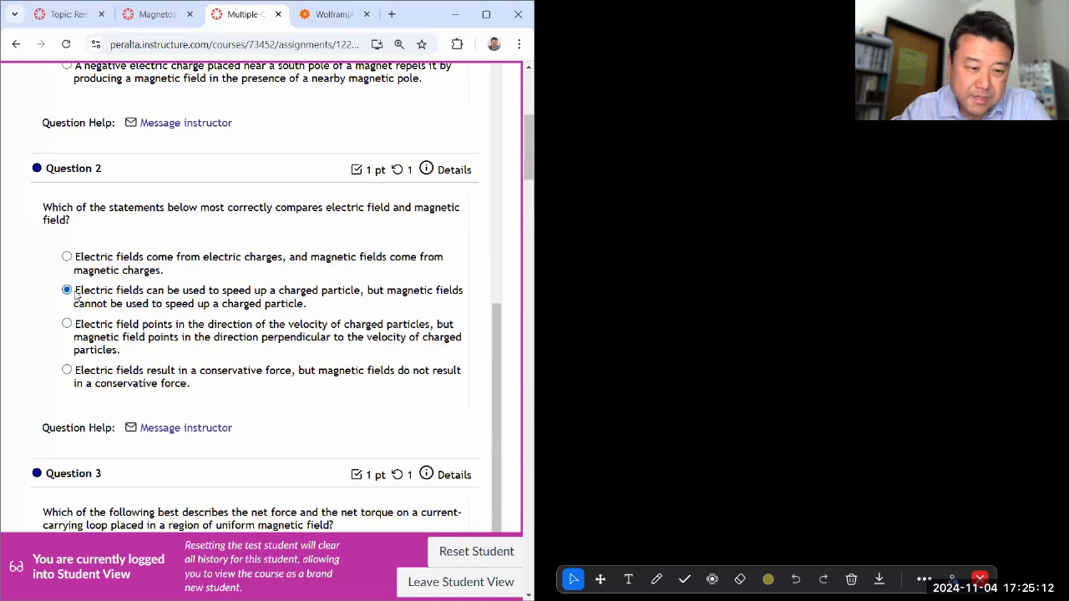
Answer Question 3 with "The net force on the loop is zero, and the net torque on the loop depends on the loop's orientation."
scroll(75, 294, down, 3)
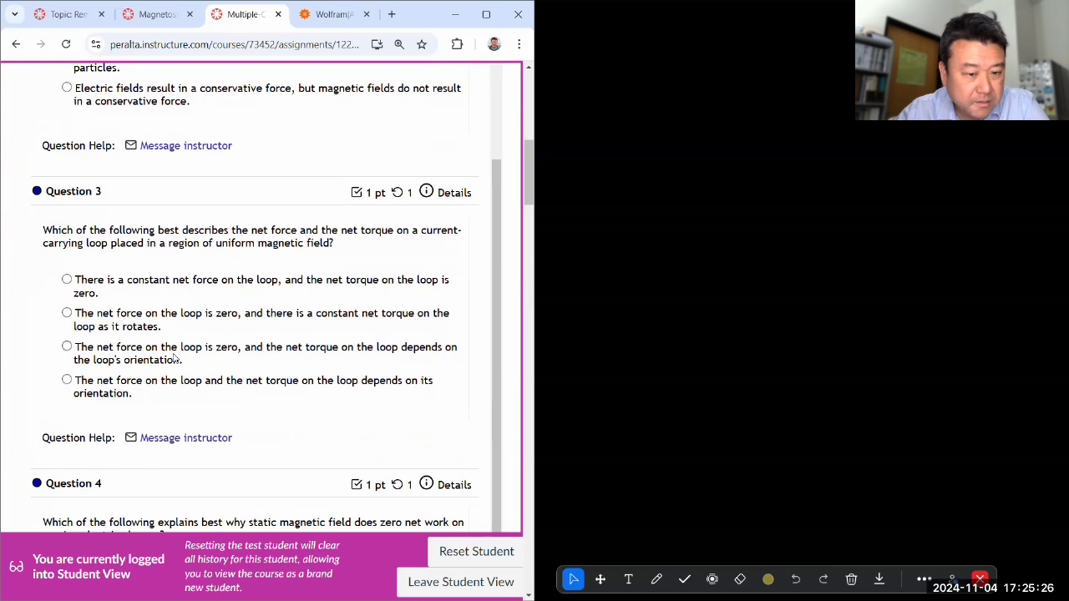
click(107, 355)
scroll(107, 355, down, 4)
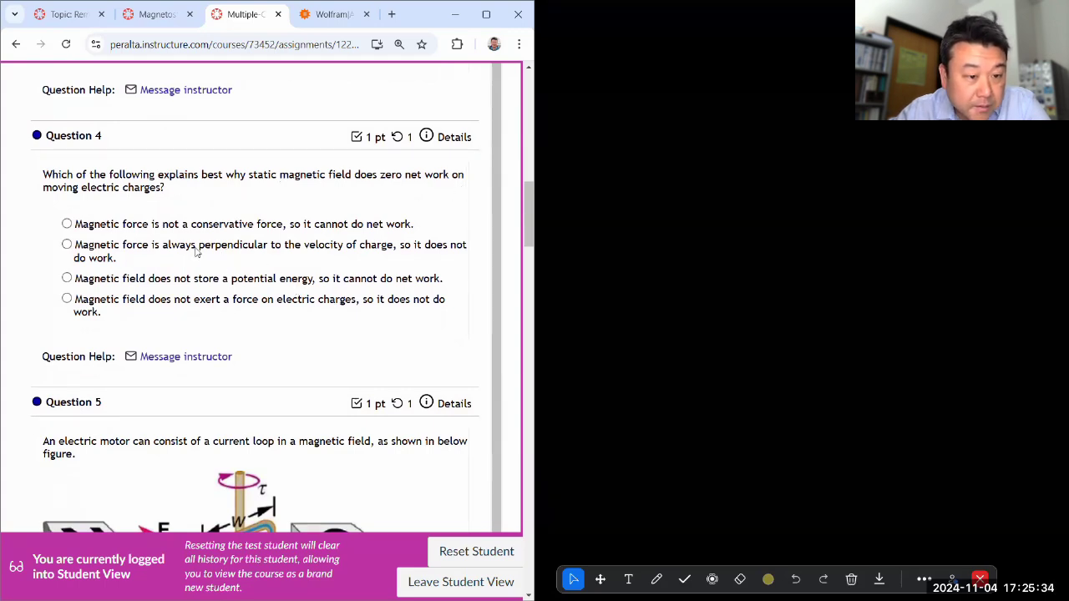
Answer Question 4 with magnetic force always being perpendicular to the charge's velocity, and Question 5 with the magnetic field's perpendicular force on the current-carrying wire generating torque
click(67, 245)
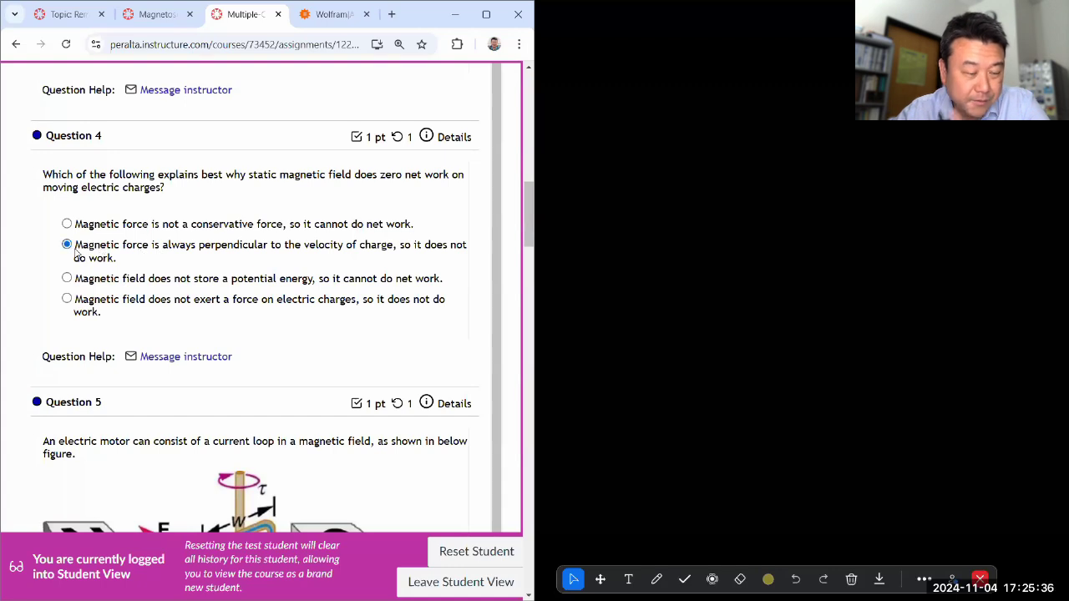
scroll(72, 255, down, 3)
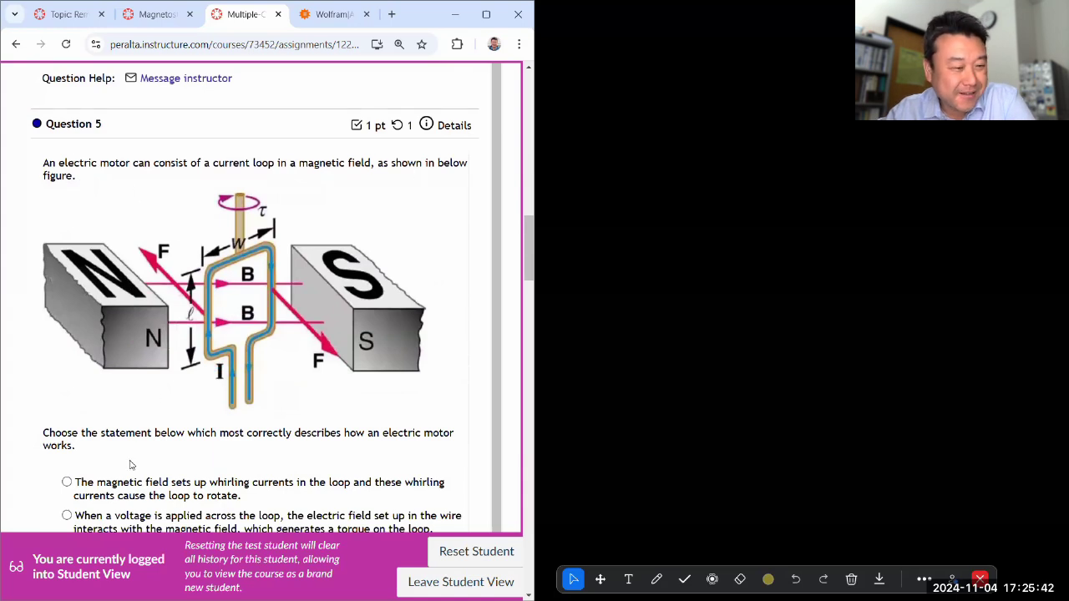
scroll(175, 400, down, 1)
scroll(175, 400, down, 1)
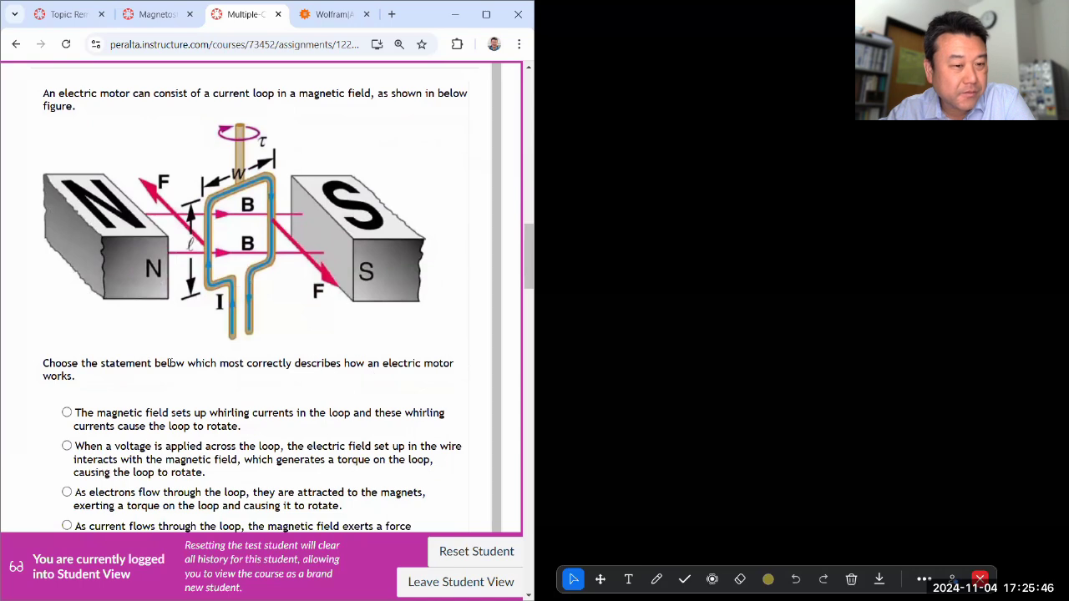
scroll(172, 365, down, 1)
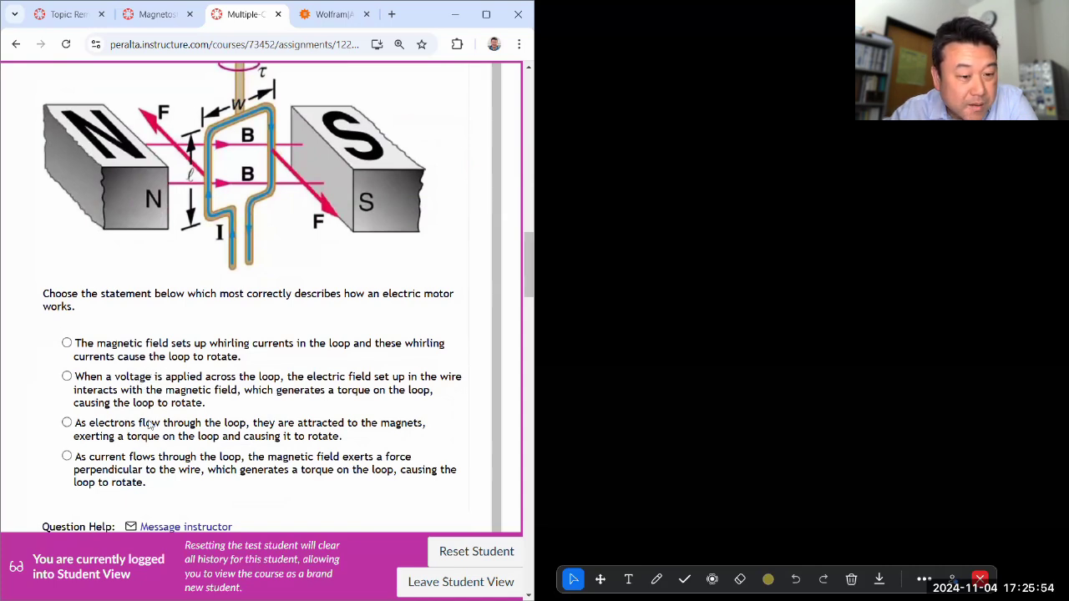
triple_click(72, 375)
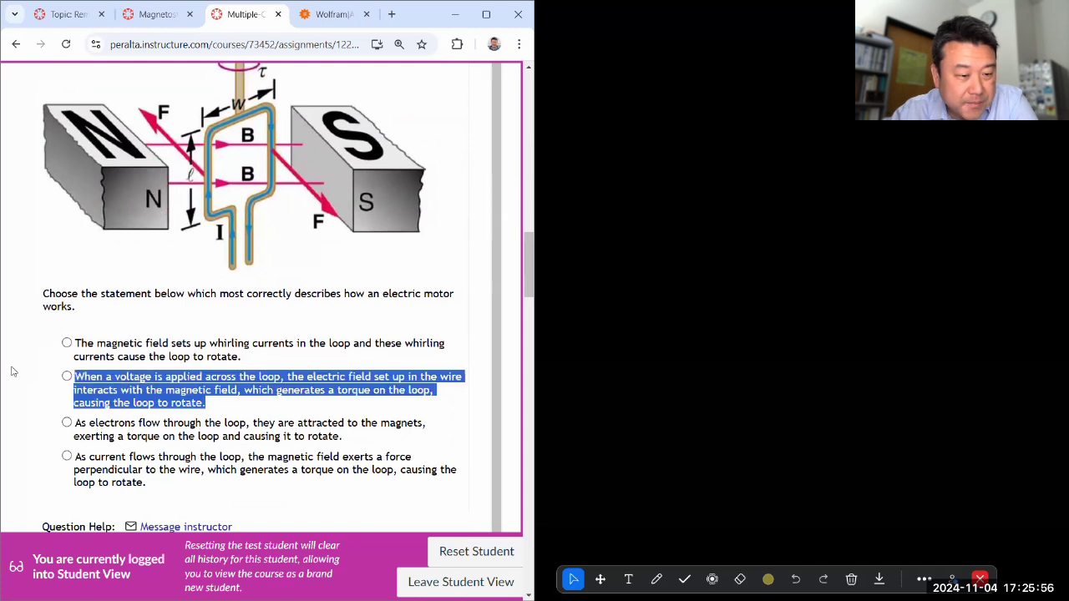
click(54, 294)
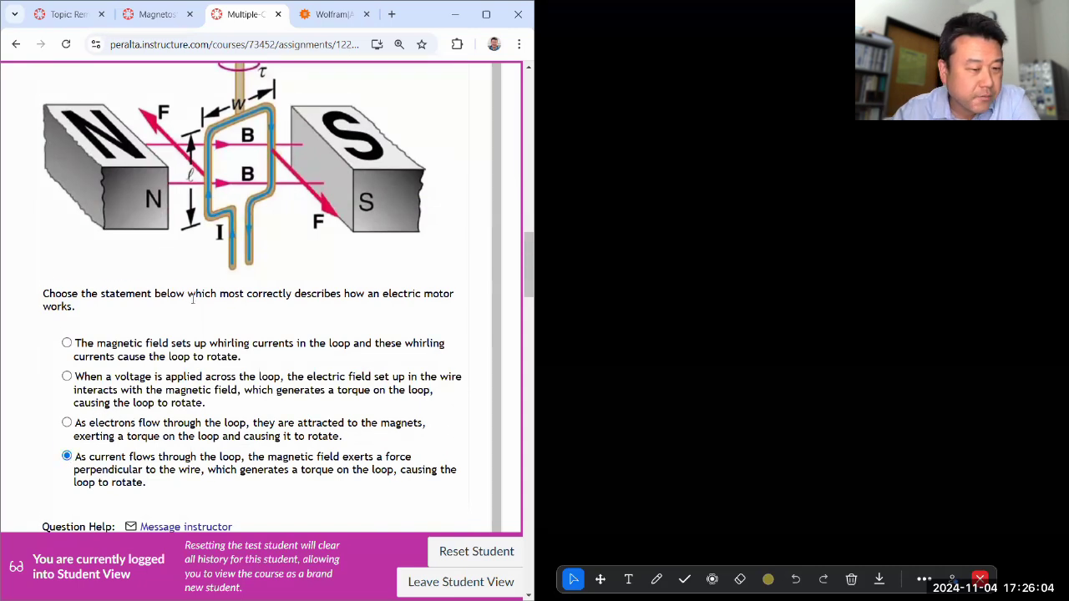
Answer Question 6 with "current flowing in a wire wrapped uniformly around a sphere."
scroll(191, 298, down, 4)
scroll(193, 299, down, 1)
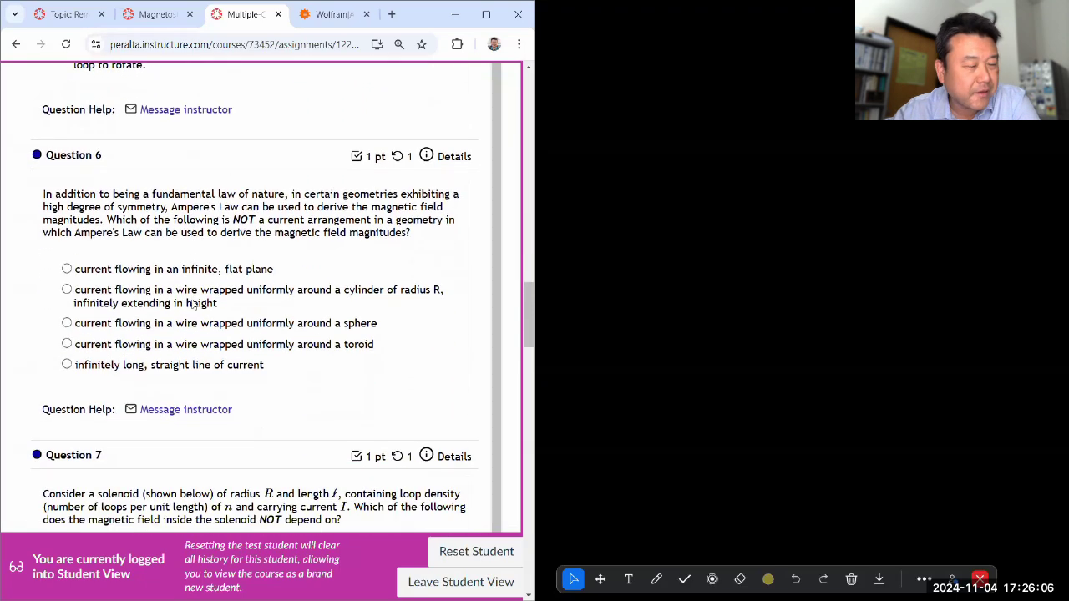
scroll(192, 304, down, 1)
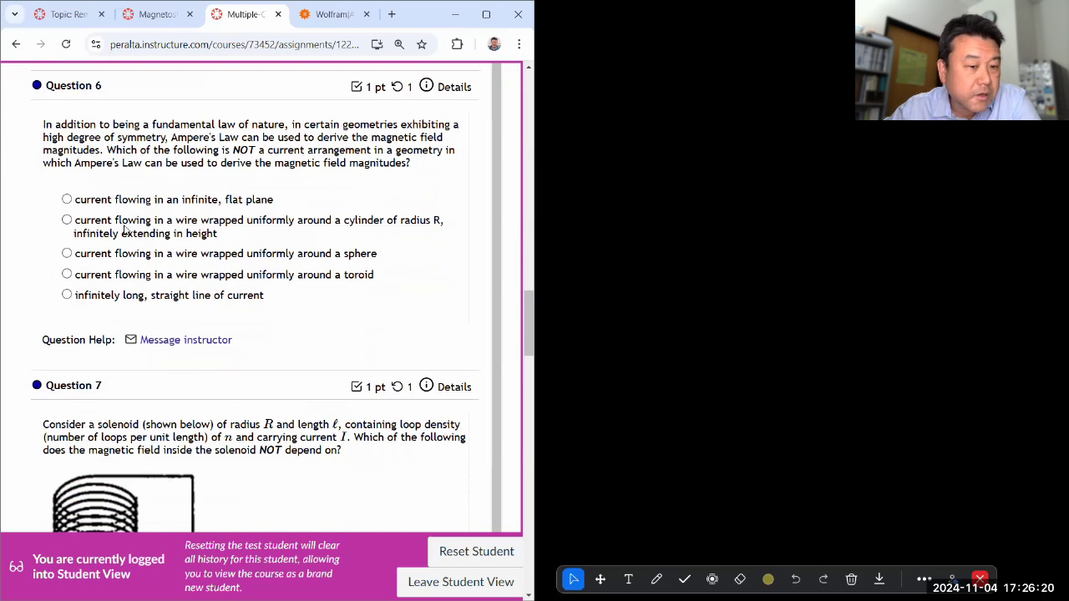
click(286, 259)
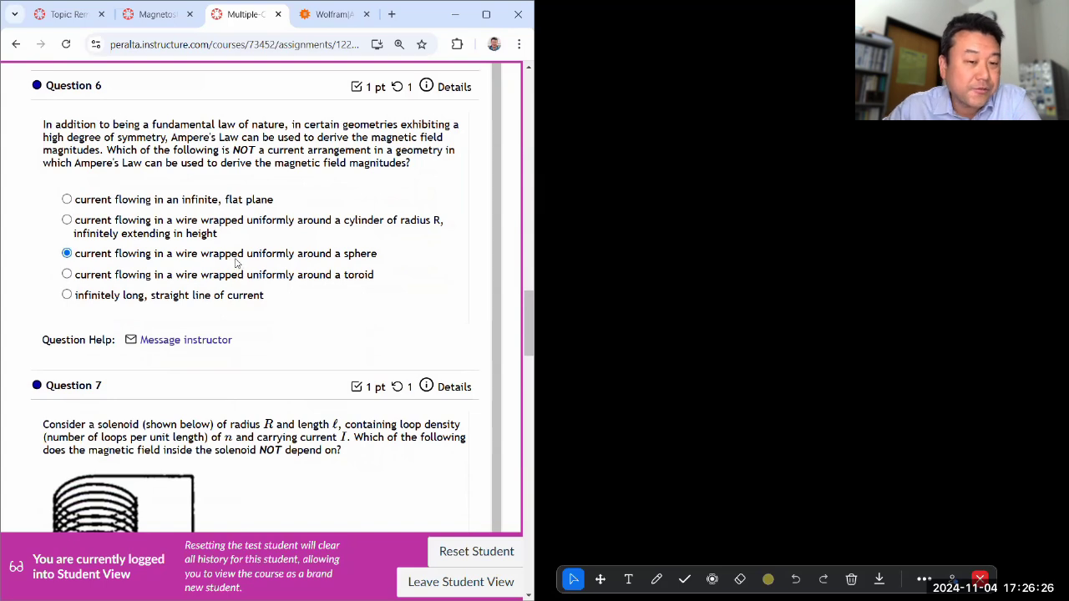
Answer Question 7 about the solenoid's magnetic field with "length ℓ" and recheck the choice against the question text
scroll(140, 302, down, 5)
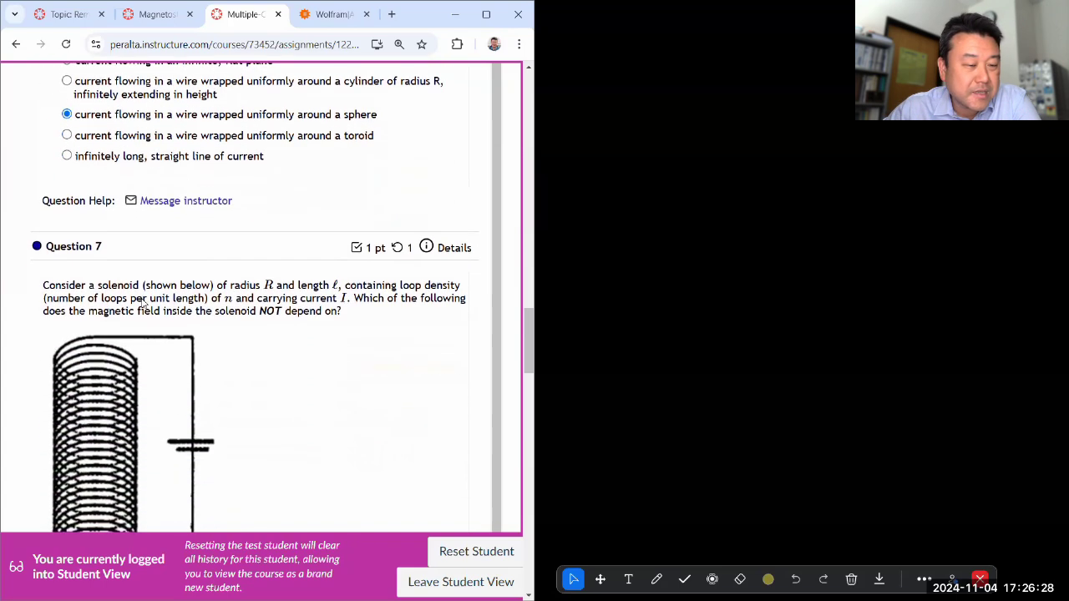
scroll(140, 302, down, 2)
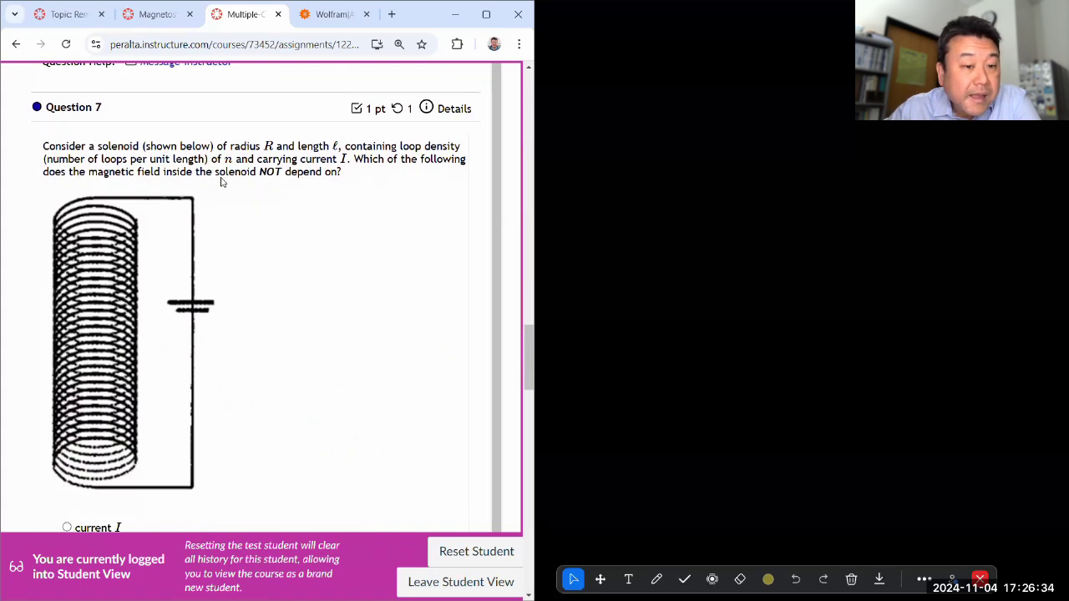
scroll(224, 209, down, 3)
scroll(231, 248, up, 2)
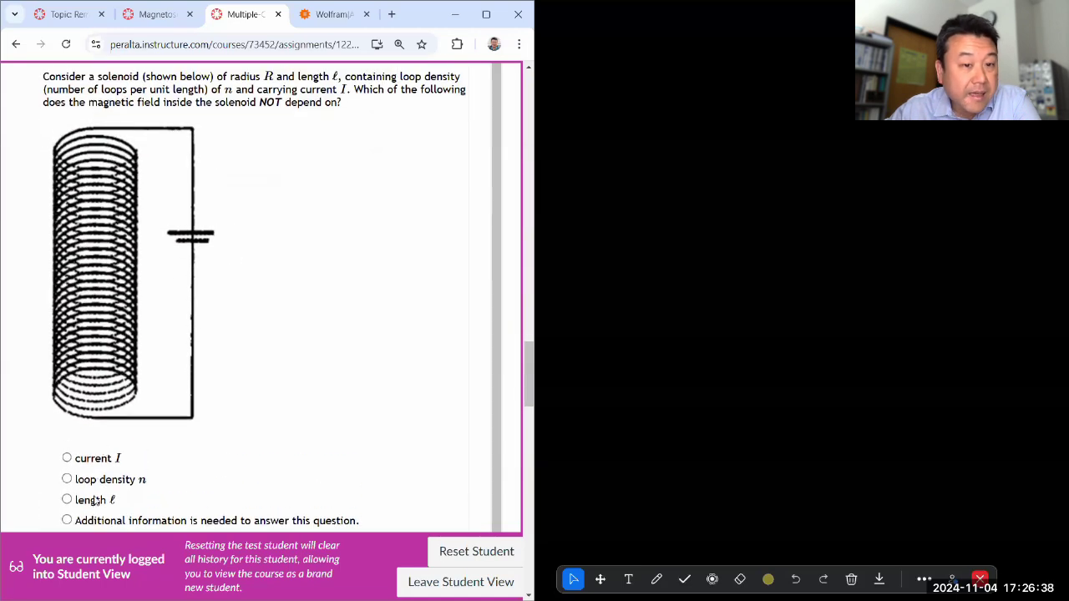
click(95, 500)
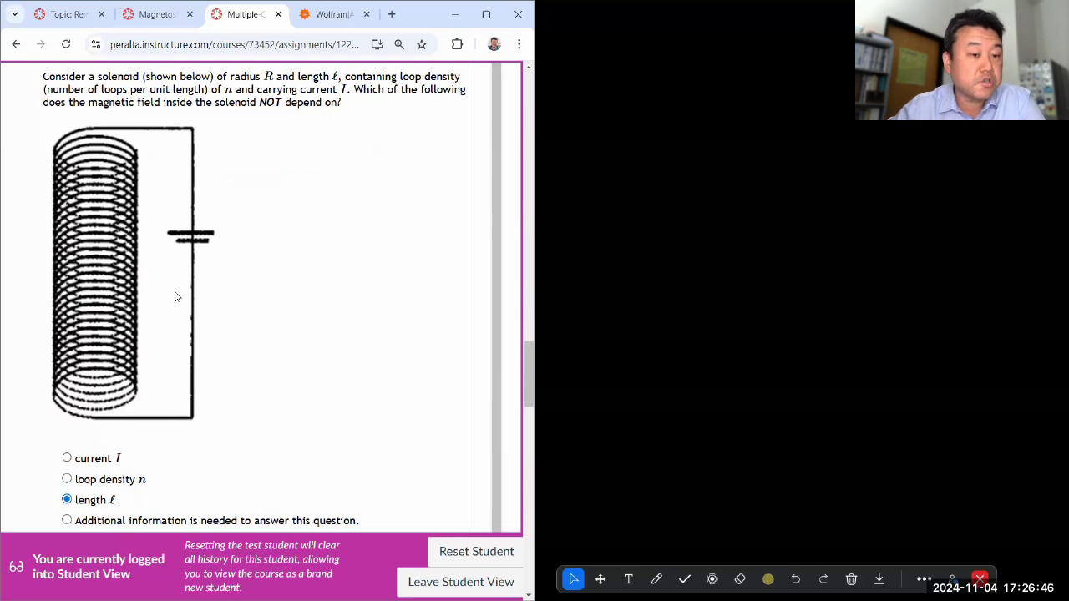
scroll(121, 145, up, 1)
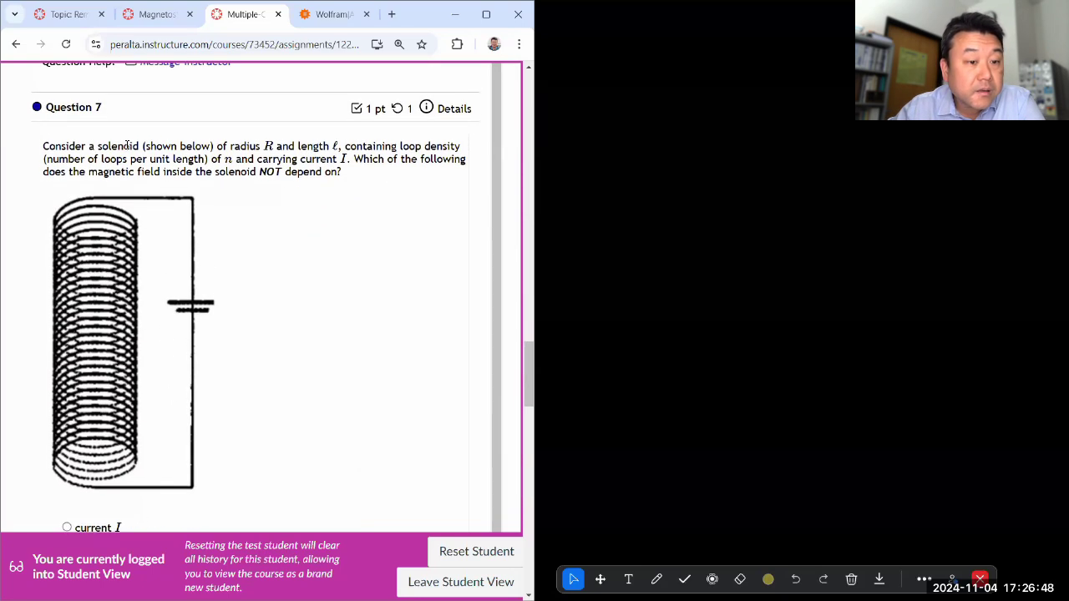
scroll(125, 146, down, 2)
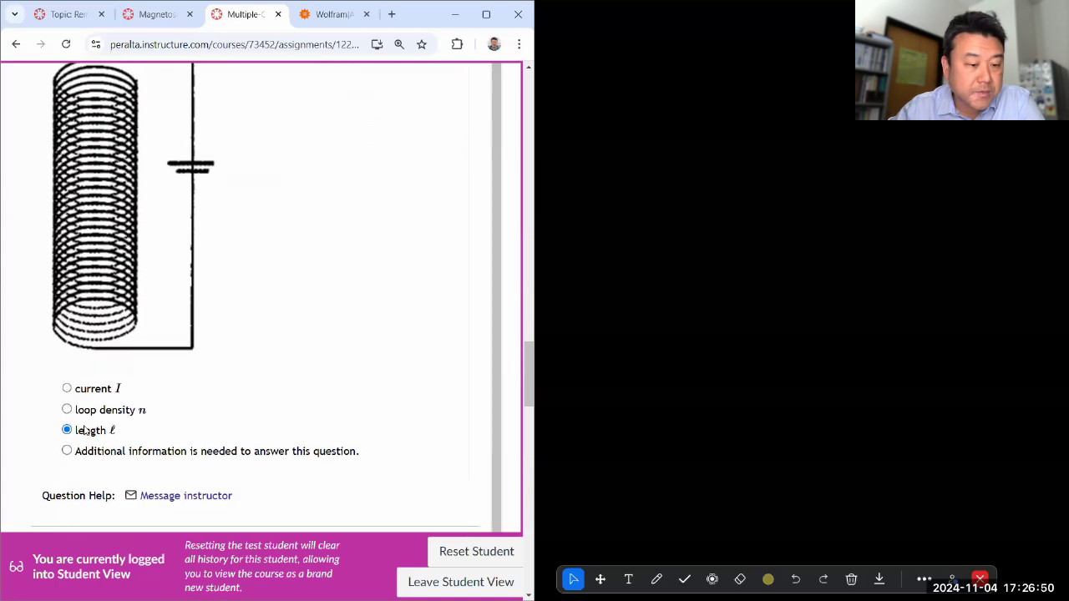
Answer Question 8 with the statement that a current loop's magnetic field, far away, looks similar to the electric field generated by an electric dipole
scroll(150, 426, down, 3)
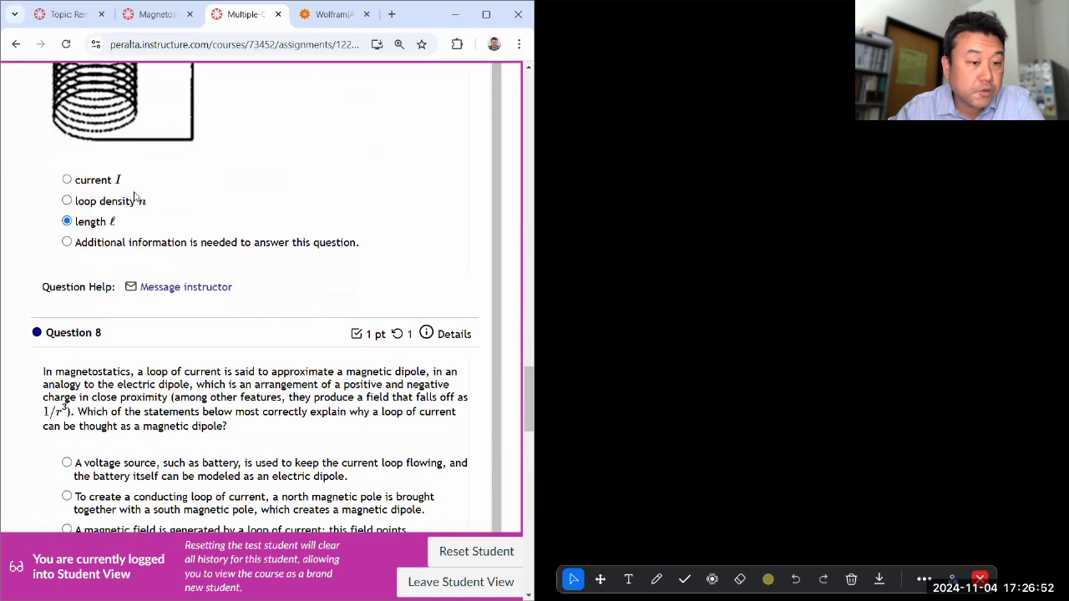
scroll(186, 385, down, 2)
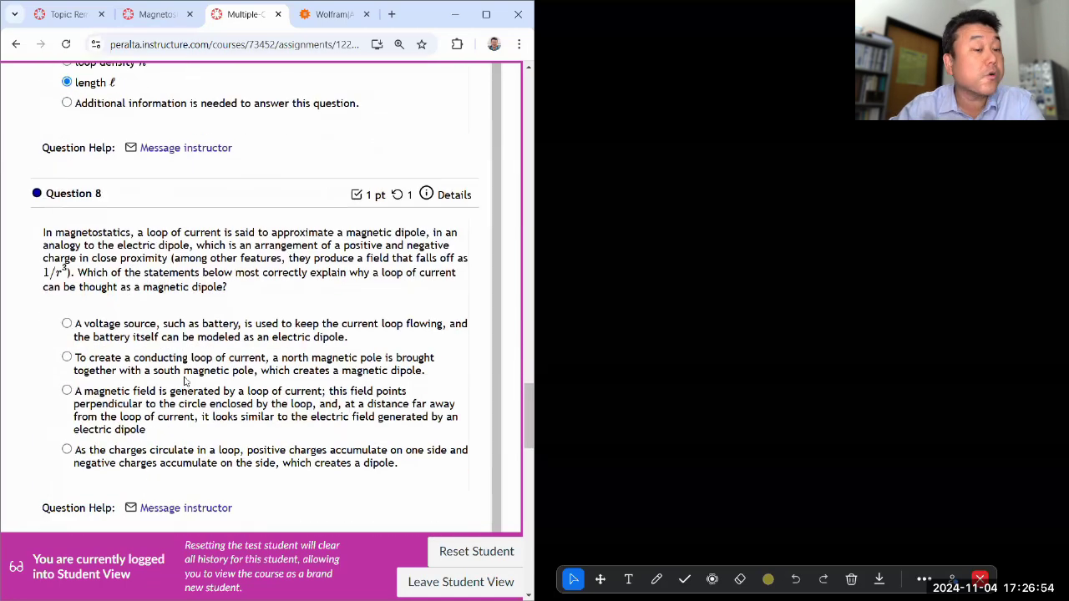
scroll(182, 378, down, 1)
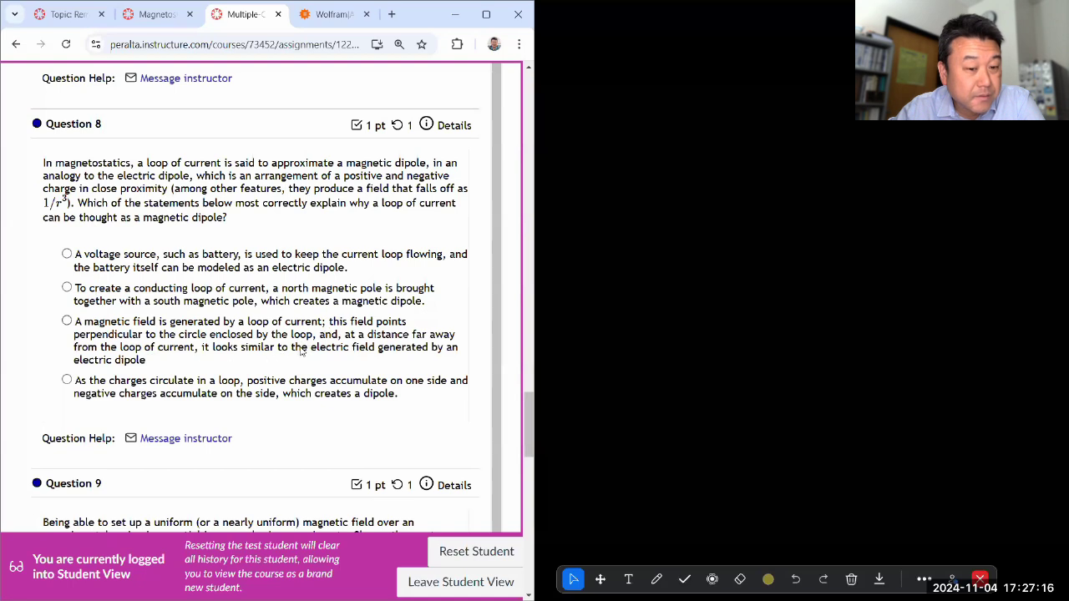
click(67, 321)
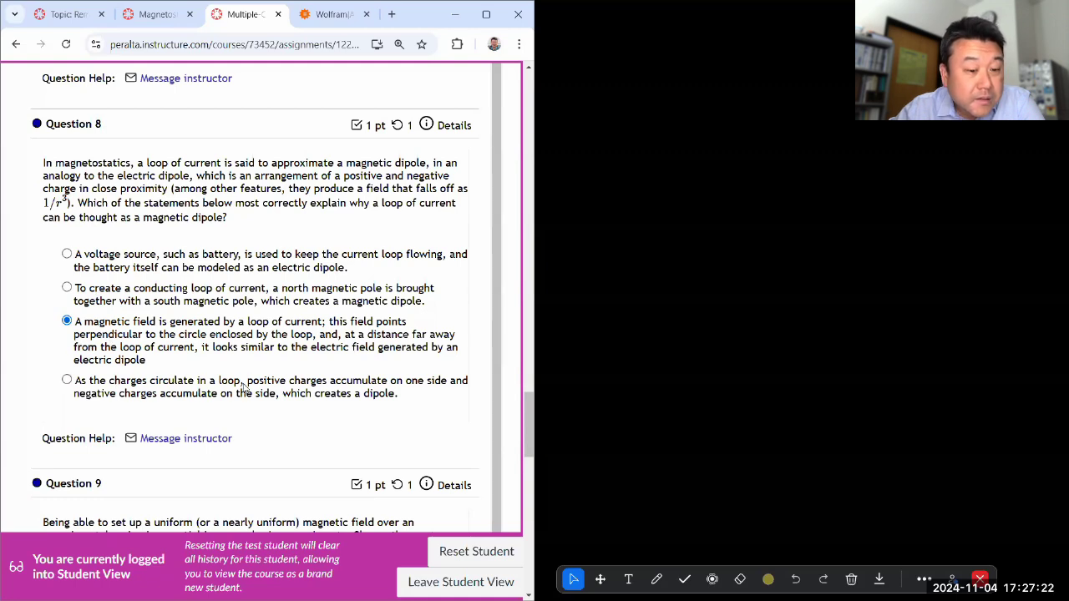
triple_click(107, 343)
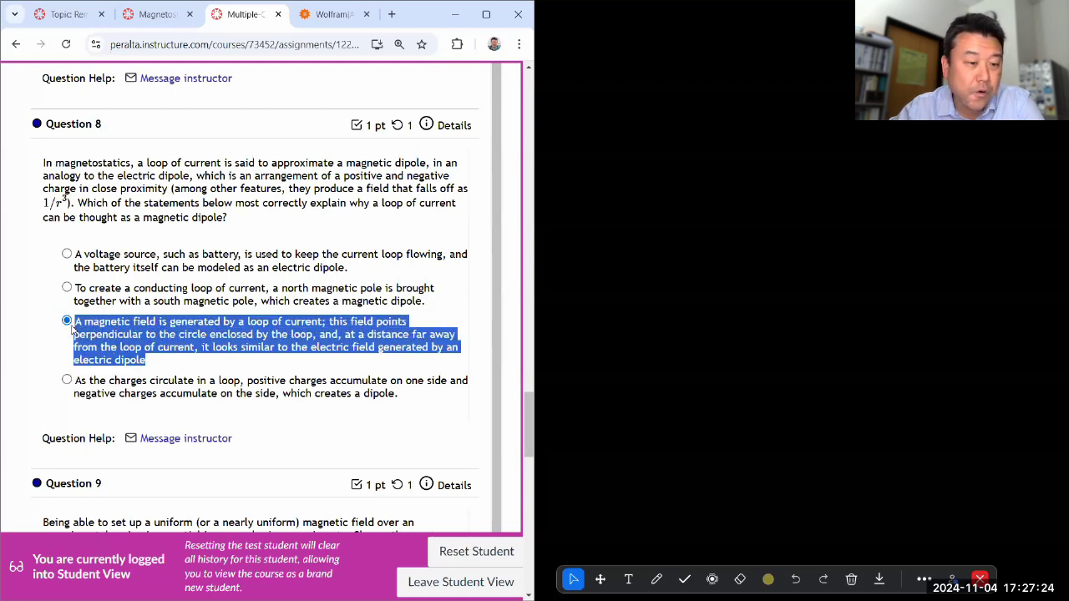
click(123, 203)
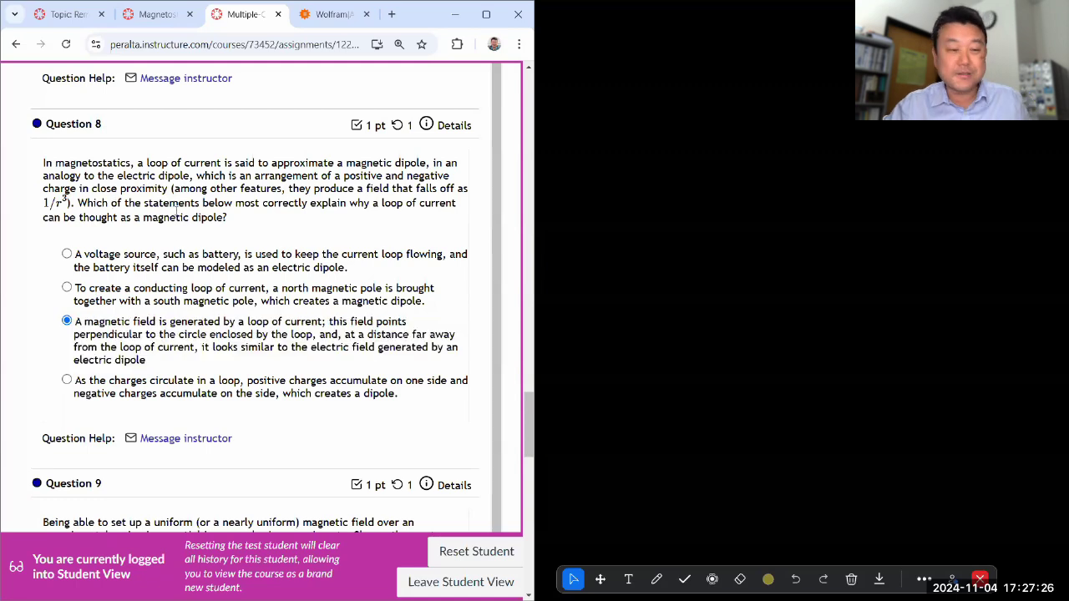
Answer Question 9 with "solenoid coils" as the arrangement for establishing a nearly uniform magnetic field
scroll(175, 252, down, 1)
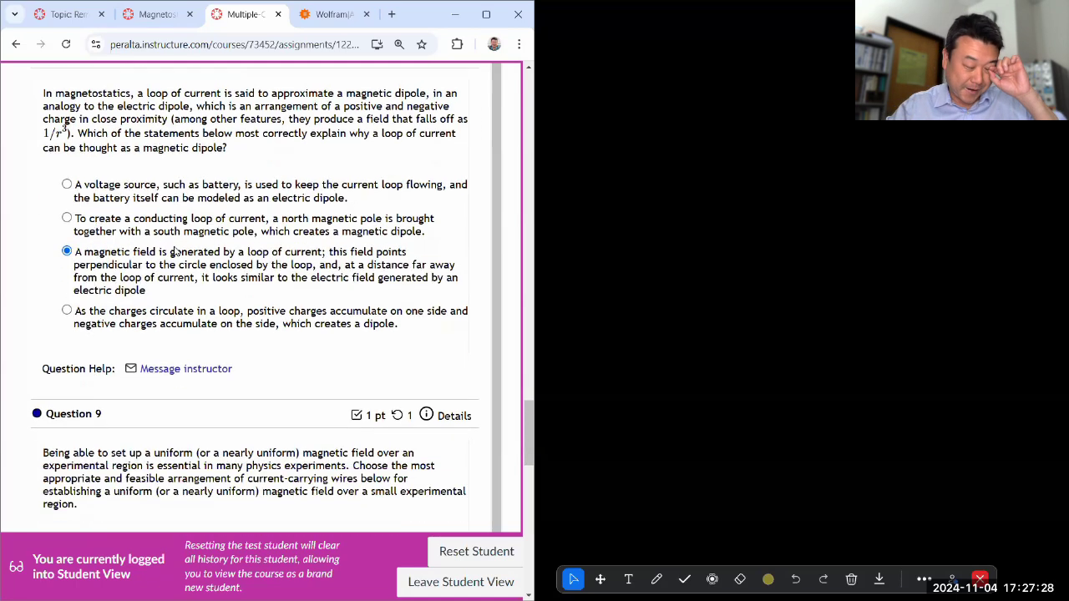
scroll(228, 312, down, 4)
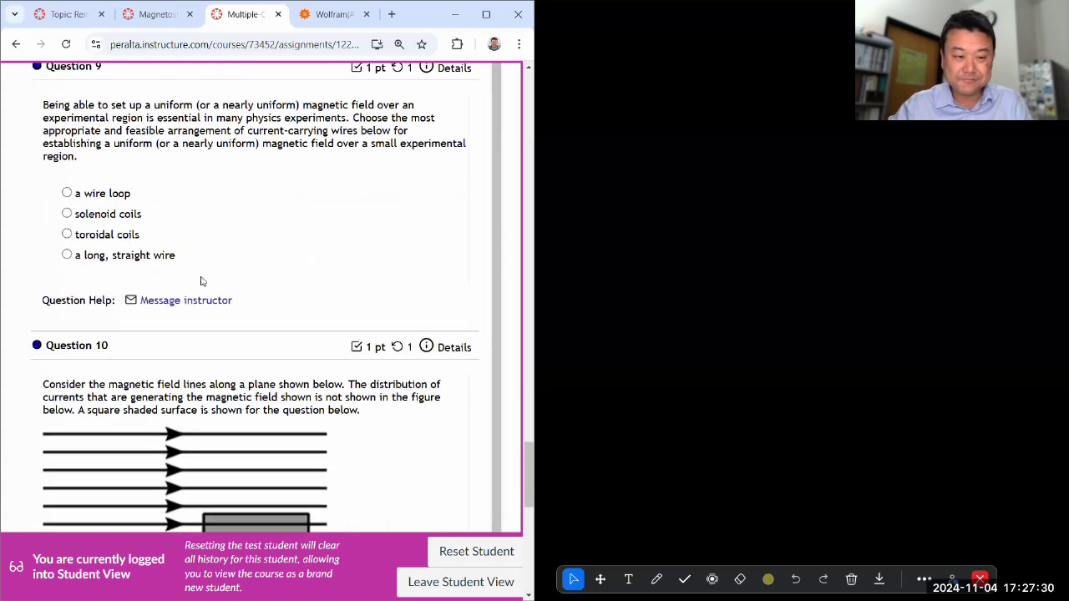
scroll(191, 270, up, 1)
scroll(189, 269, up, 2)
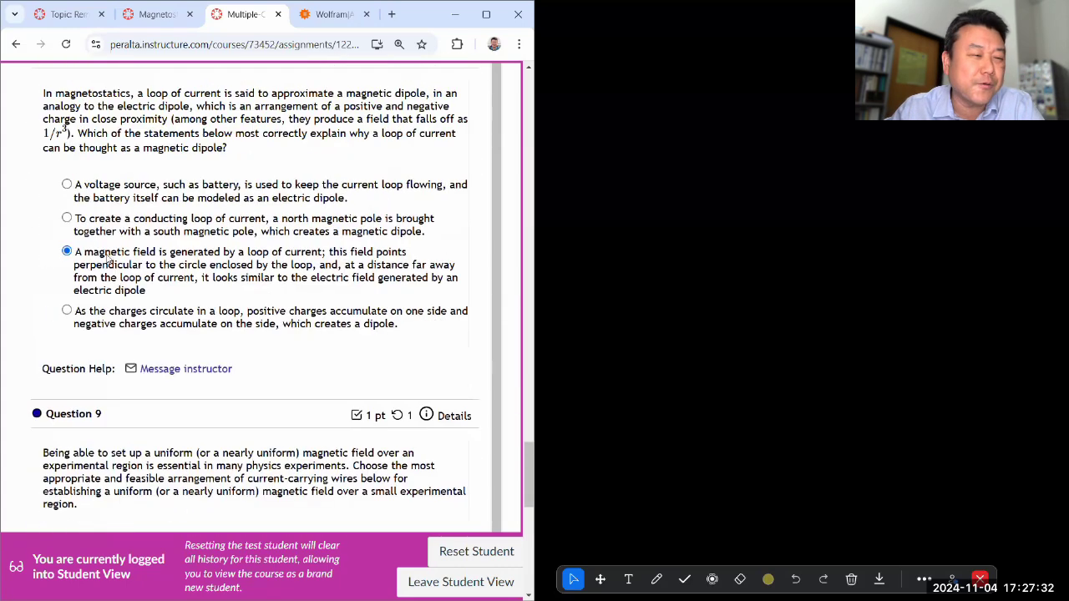
scroll(106, 259, down, 2)
scroll(107, 260, down, 1)
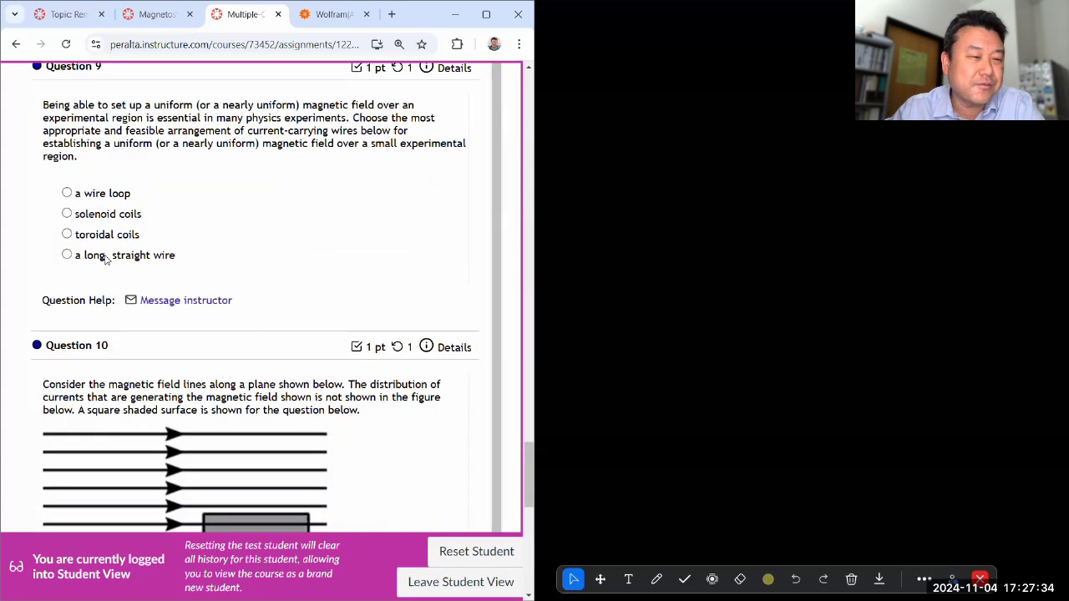
scroll(107, 259, up, 1)
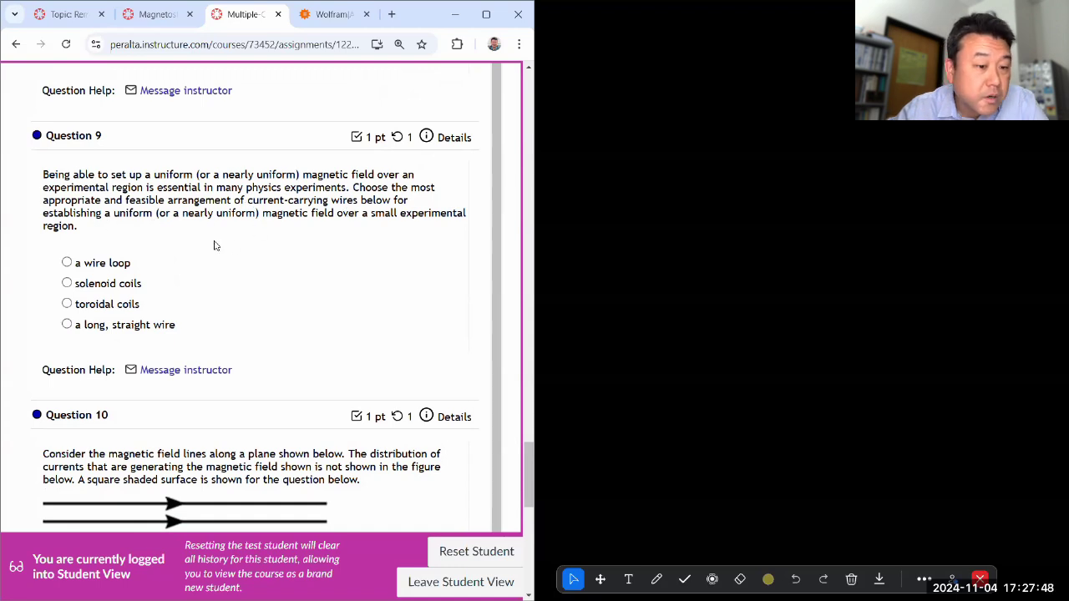
click(126, 287)
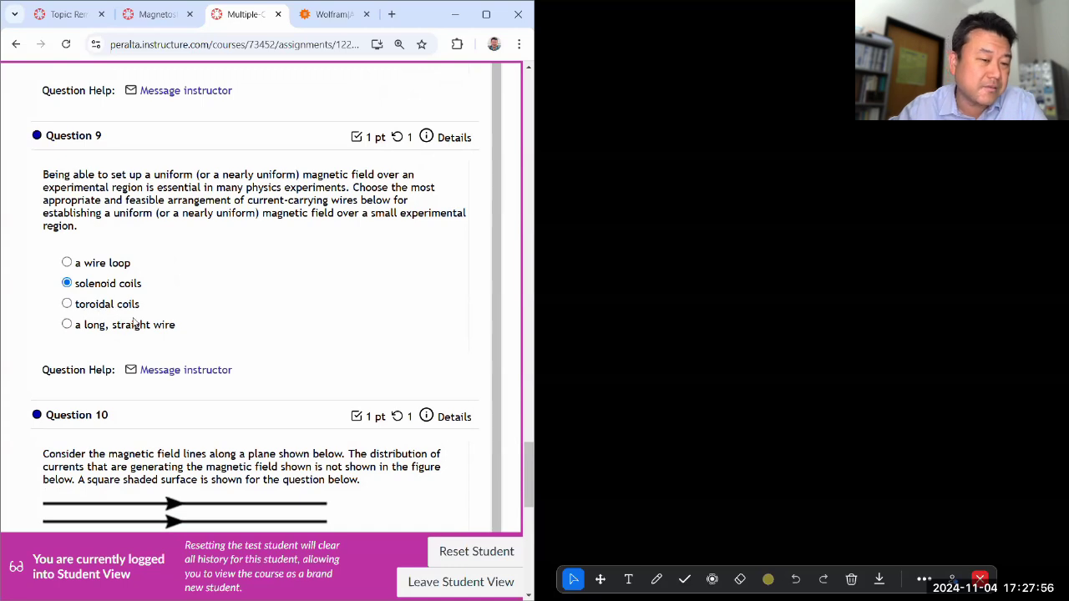
Answer Question 10 with "There is a net current going through the surface which points into the page."
scroll(67, 360, down, 4)
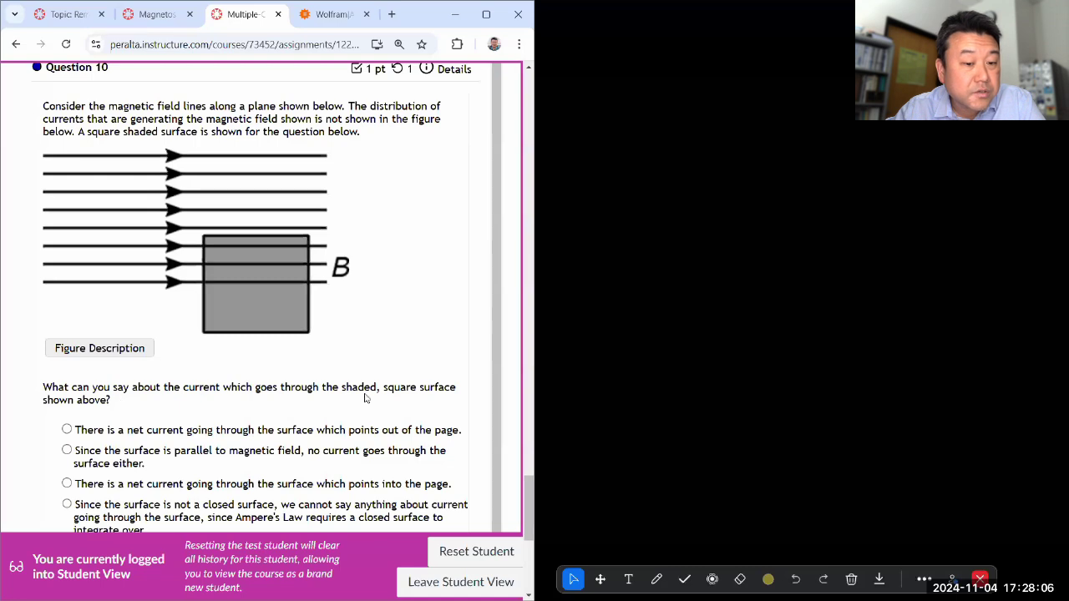
scroll(366, 399, down, 1)
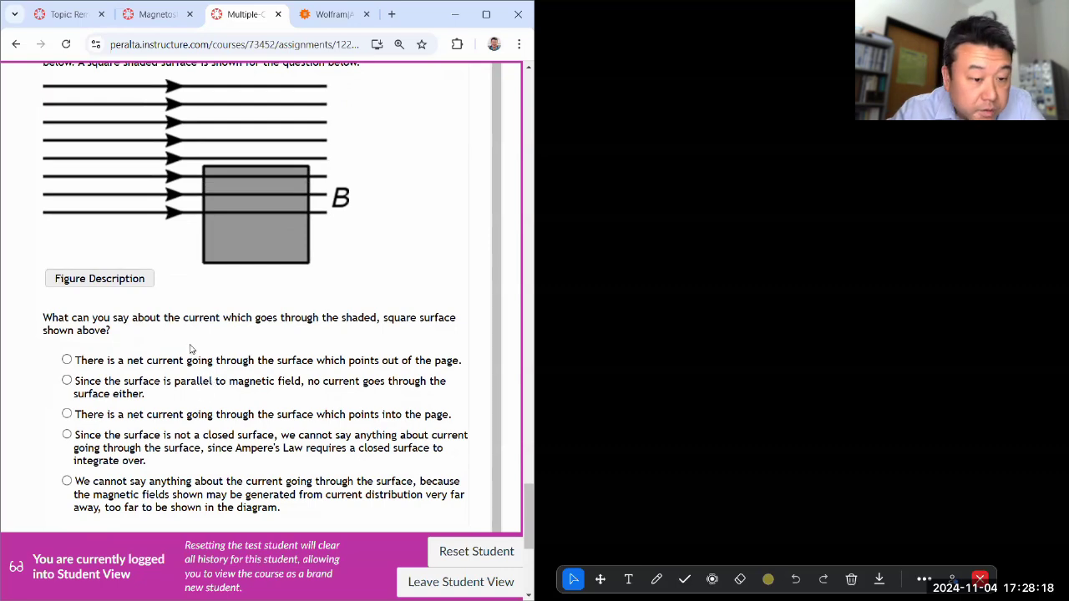
click(125, 418)
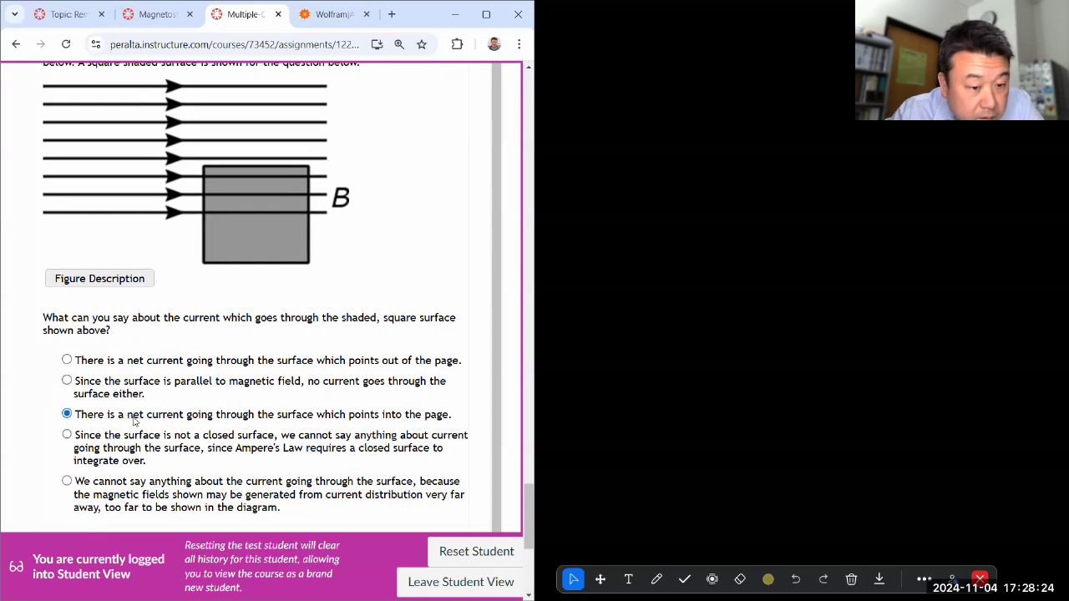
Return to the start of the assessment and save the progress on all answered questions
scroll(251, 428, down, 3)
drag(530, 533, 528, 5)
scroll(129, 324, up, 5)
click(171, 334)
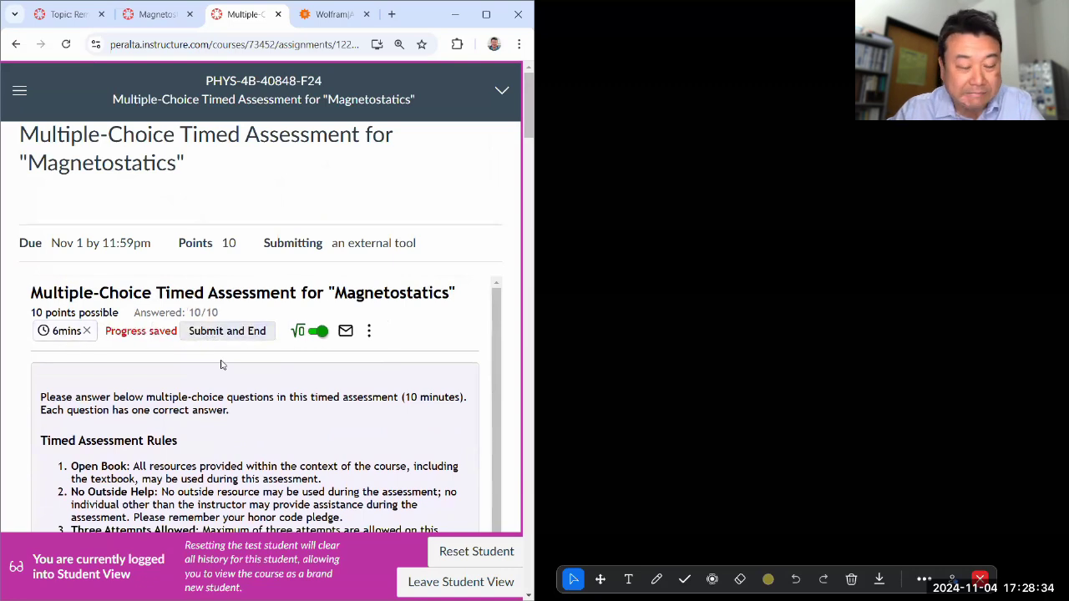
Look over the answered questions once more and submit and end the timed assessment
scroll(250, 367, down, 5)
scroll(400, 334, down, 15)
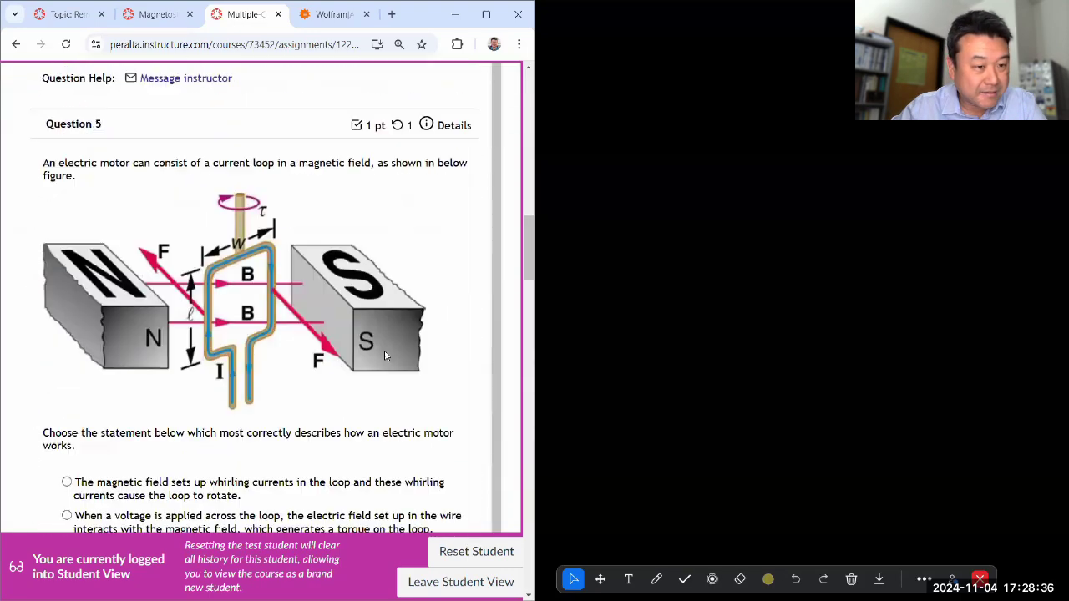
scroll(385, 355, down, 15)
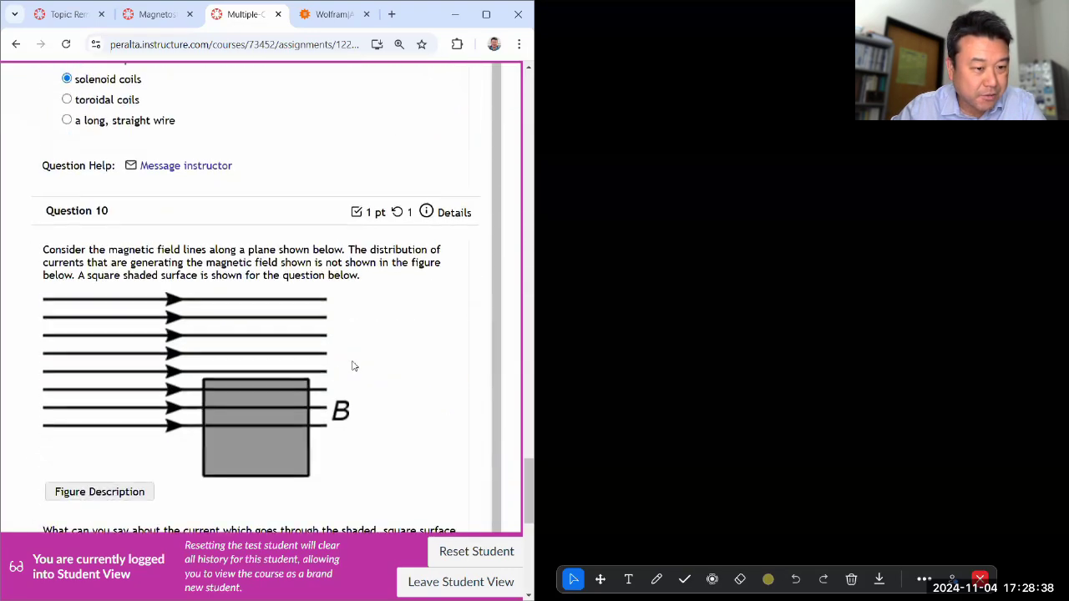
drag(532, 517, 530, 100)
scroll(377, 329, up, 5)
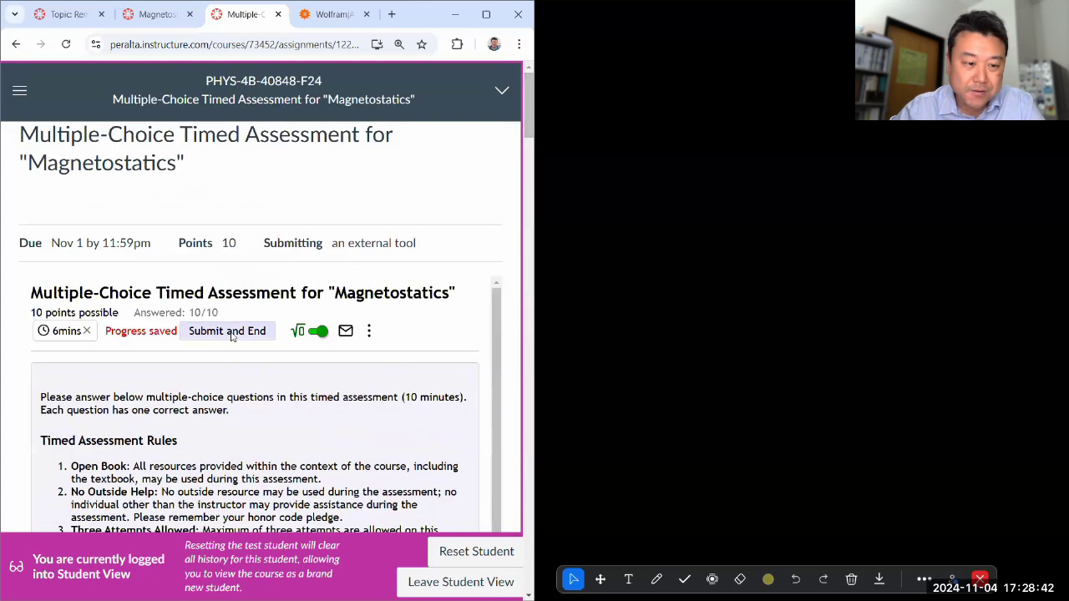
click(234, 332)
click(282, 365)
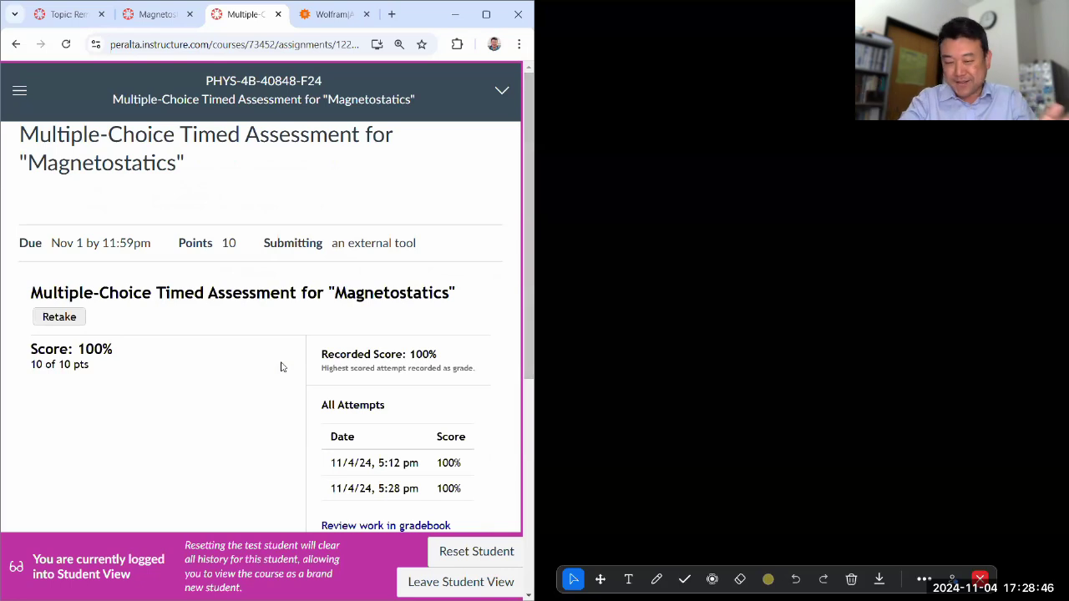
Open the gradebook review of the submitted work and check the total on-screen time and the list of submitted attempts
scroll(406, 422, down, 1)
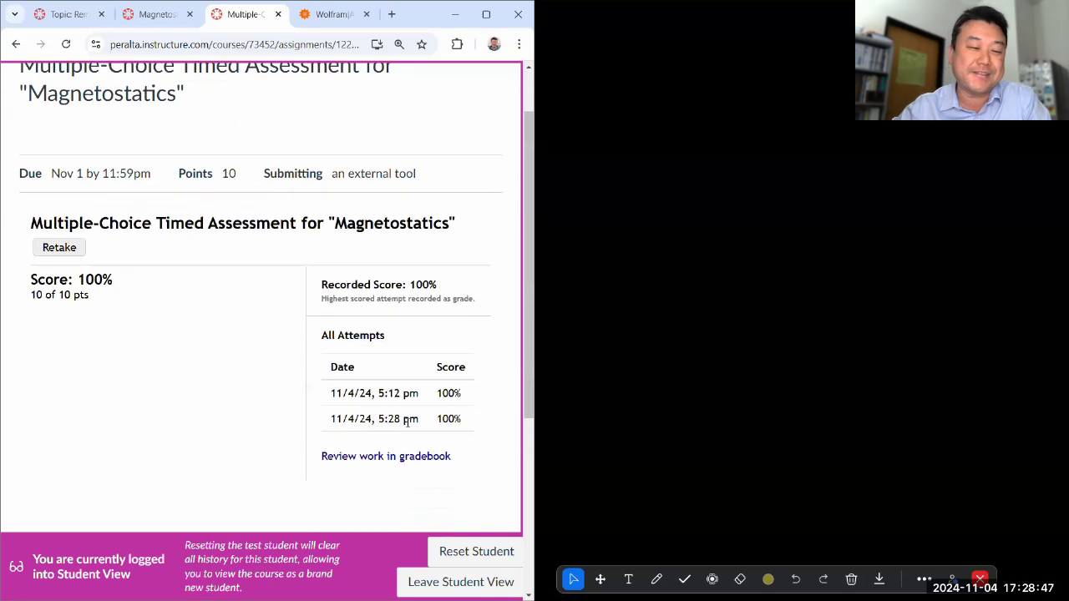
click(368, 457)
scroll(306, 229, down, 2)
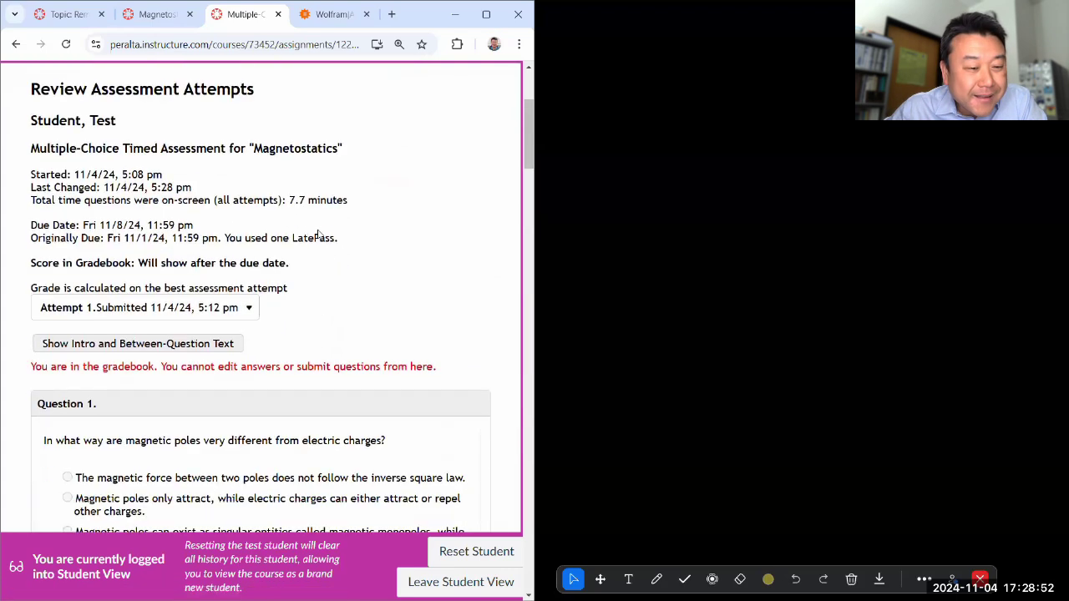
click(230, 311)
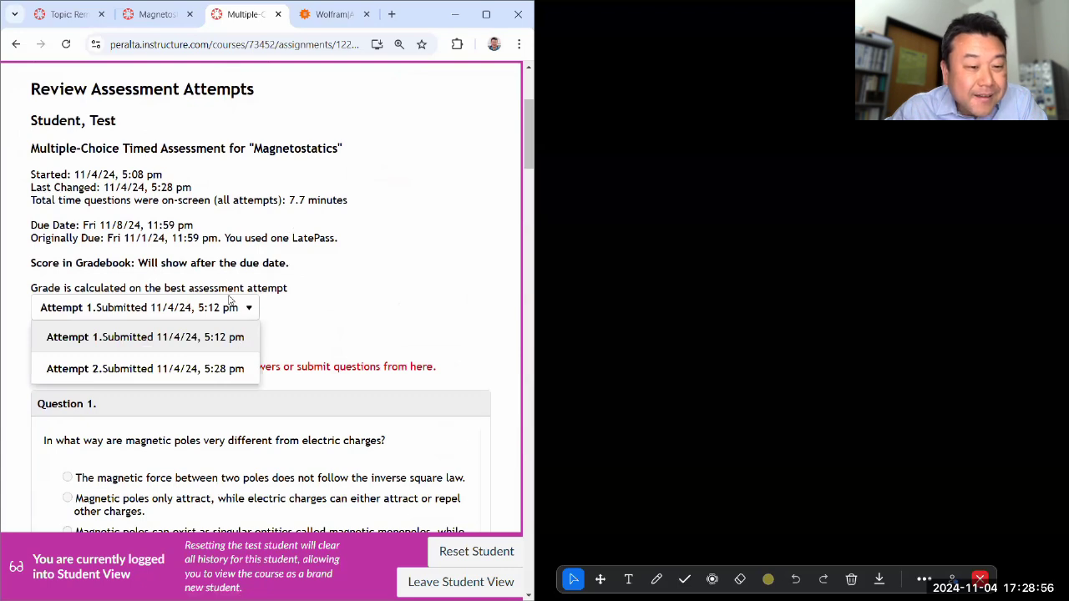
click(240, 269)
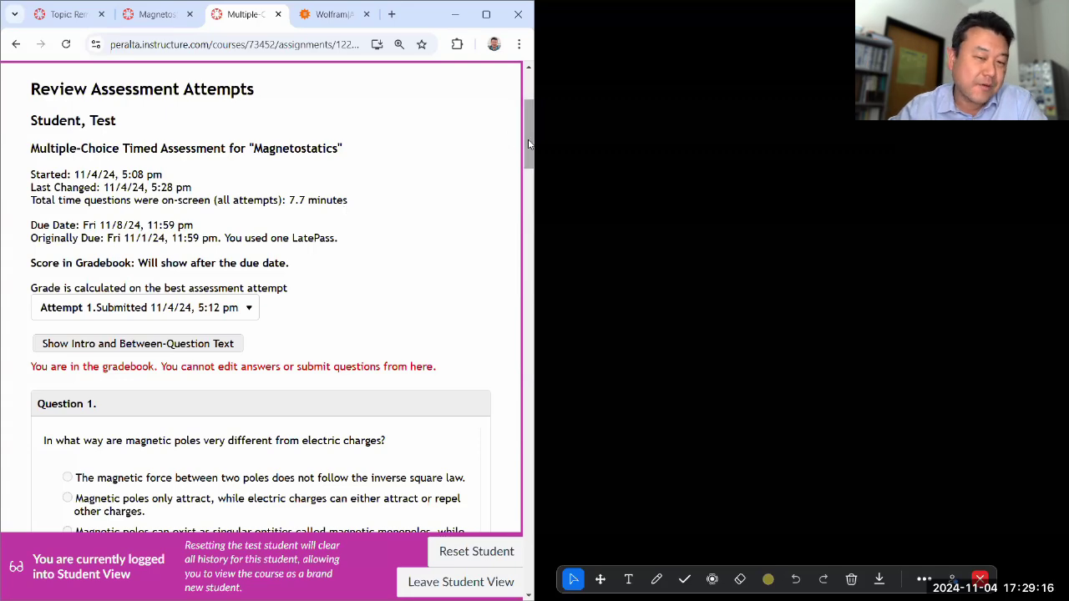
drag(528, 147, 530, 100)
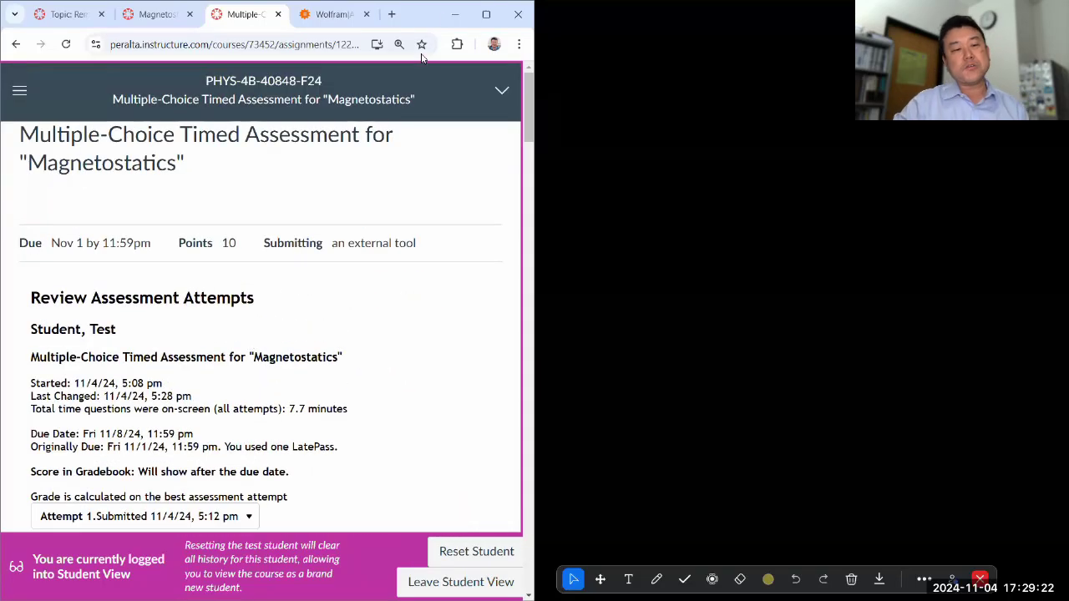
Maximize the browser window and go back from the attempt review to the assessment's start page with its rules
click(487, 14)
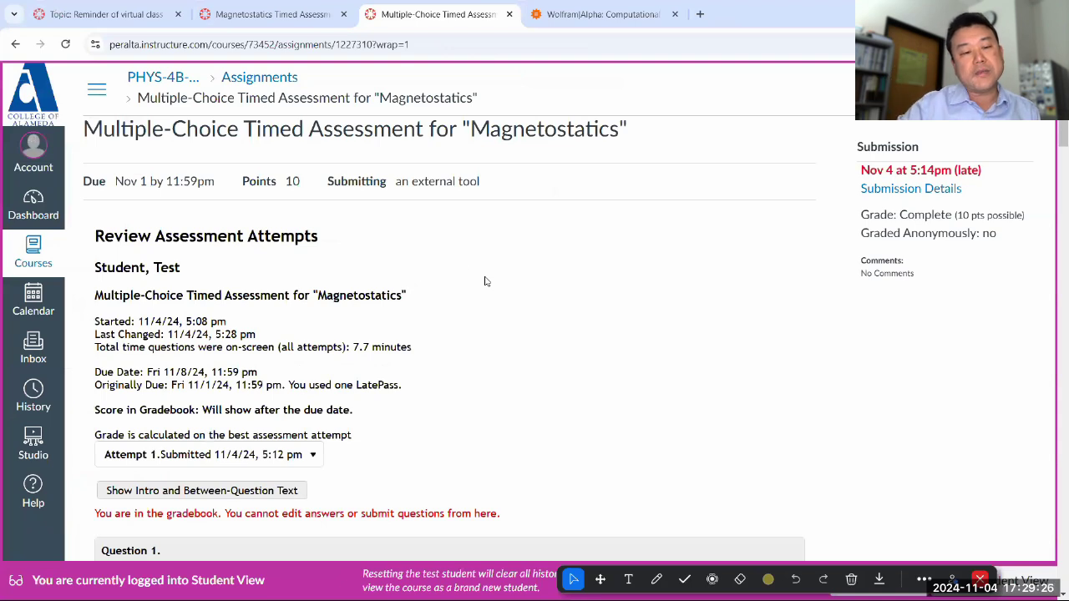
scroll(451, 246, down, 2)
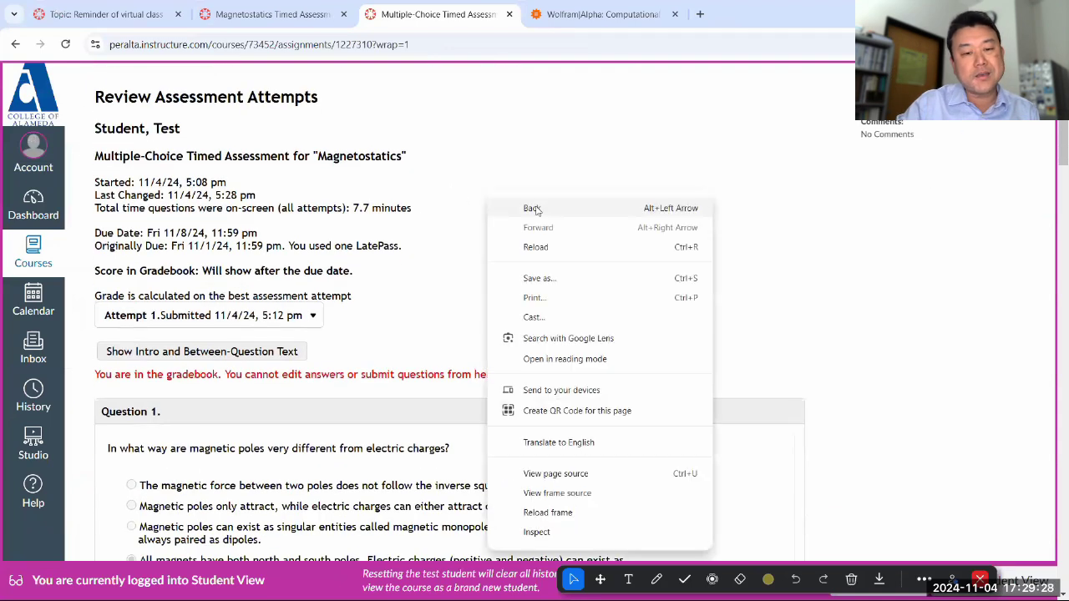
click(533, 209)
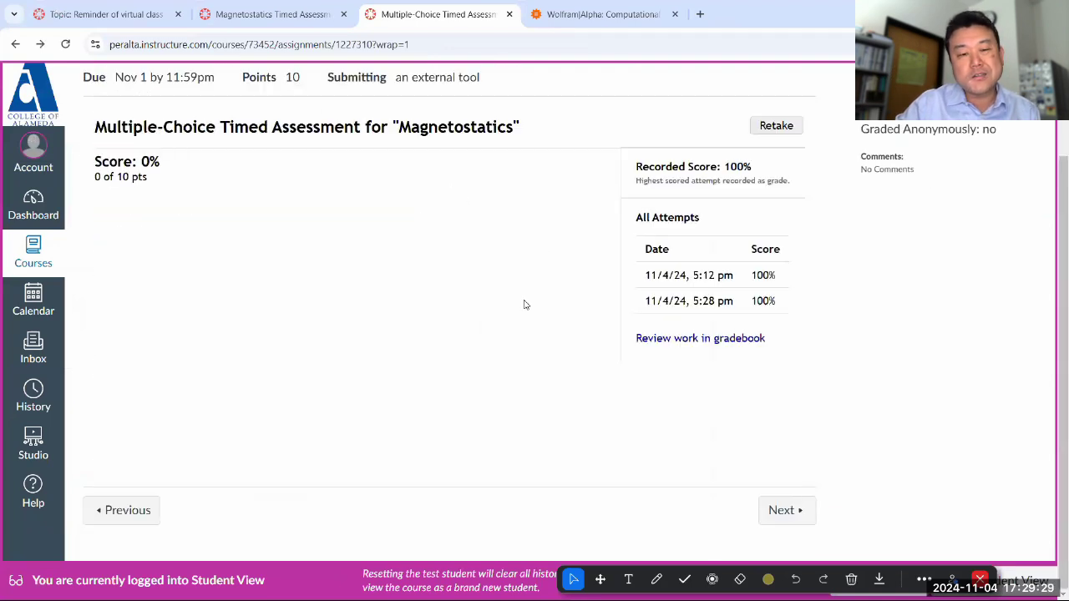
right_click(428, 351)
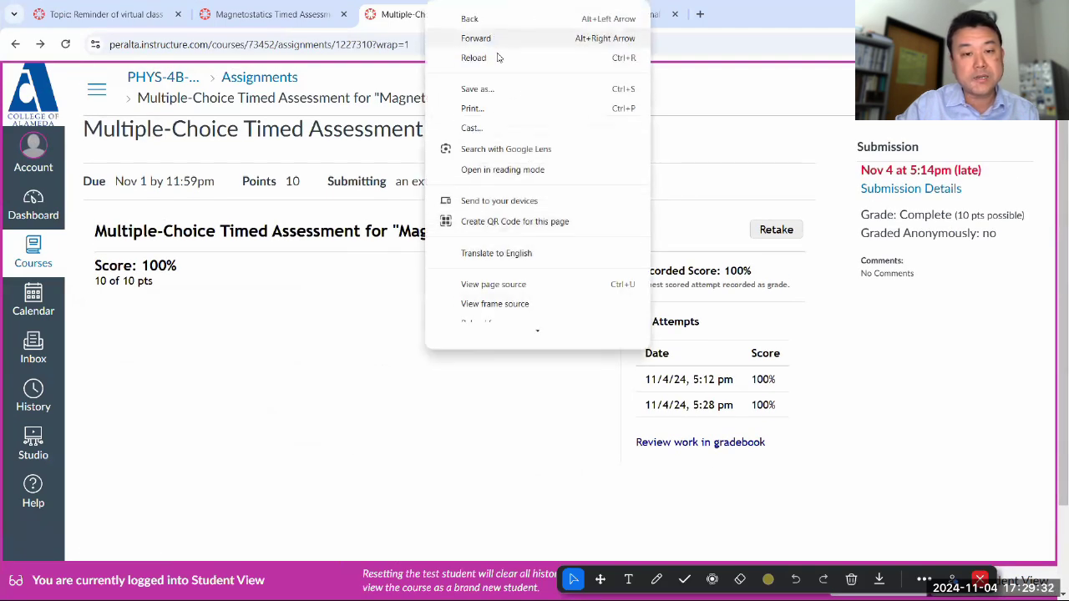
key(Return)
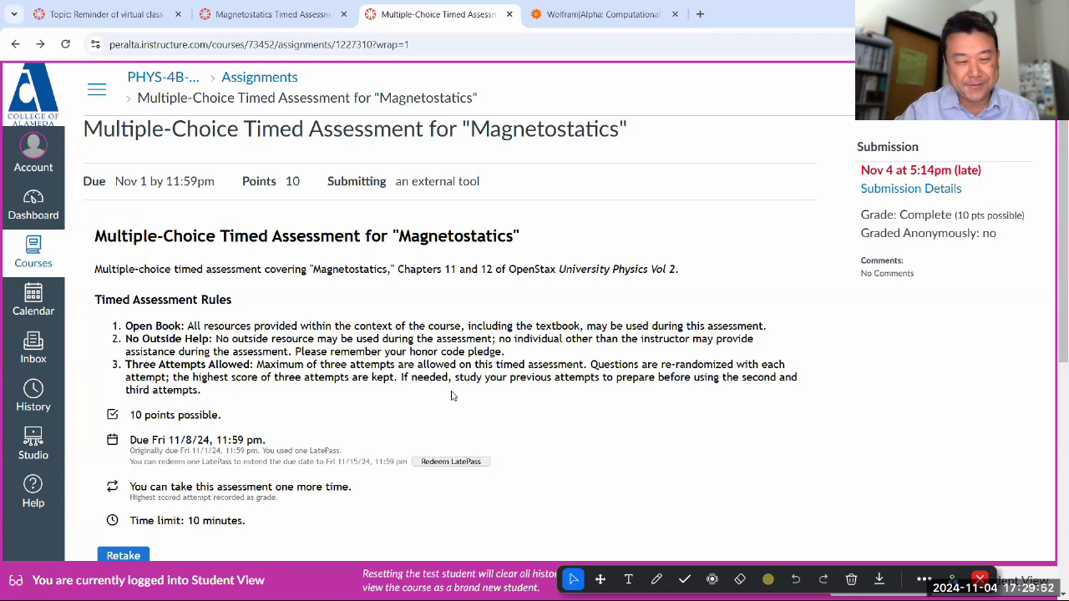
Compare the dates and scores of the two previous attempts, highlighting both rows temporarily
scroll(454, 394, down, 3)
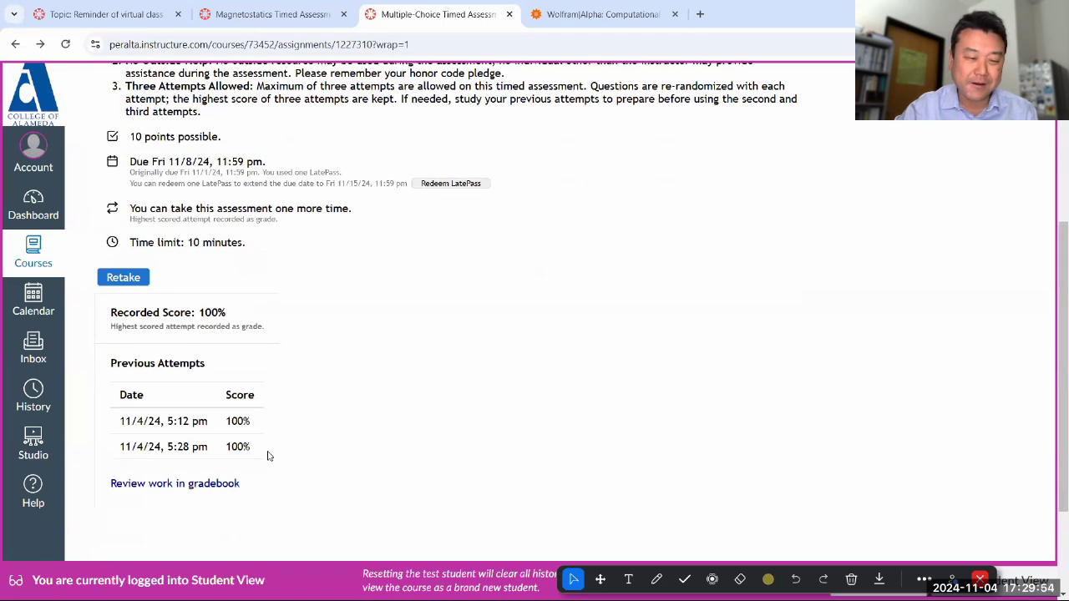
drag(269, 451, 115, 429)
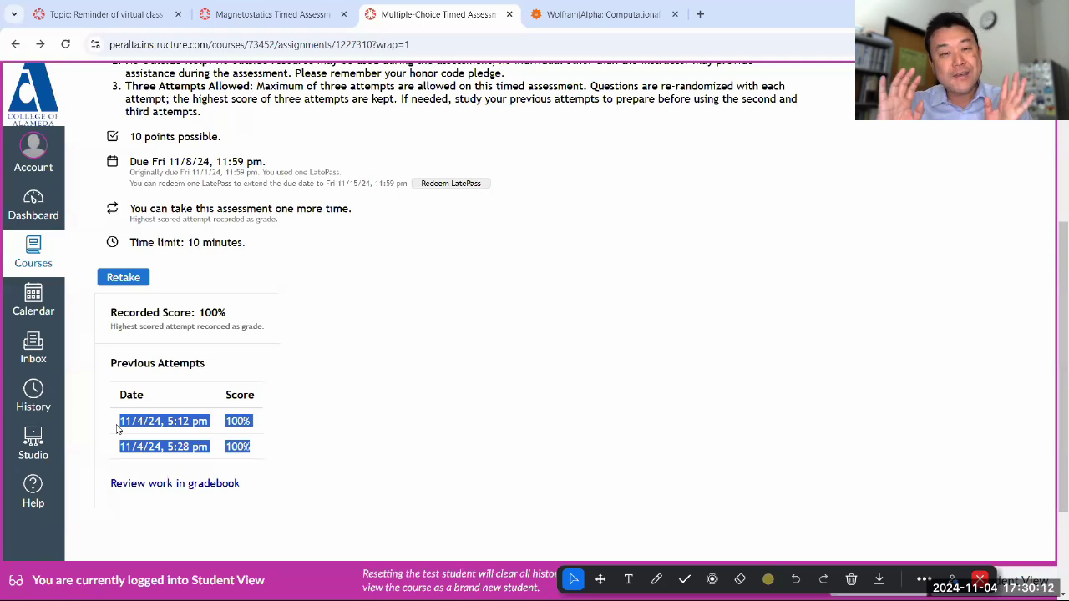
click(381, 406)
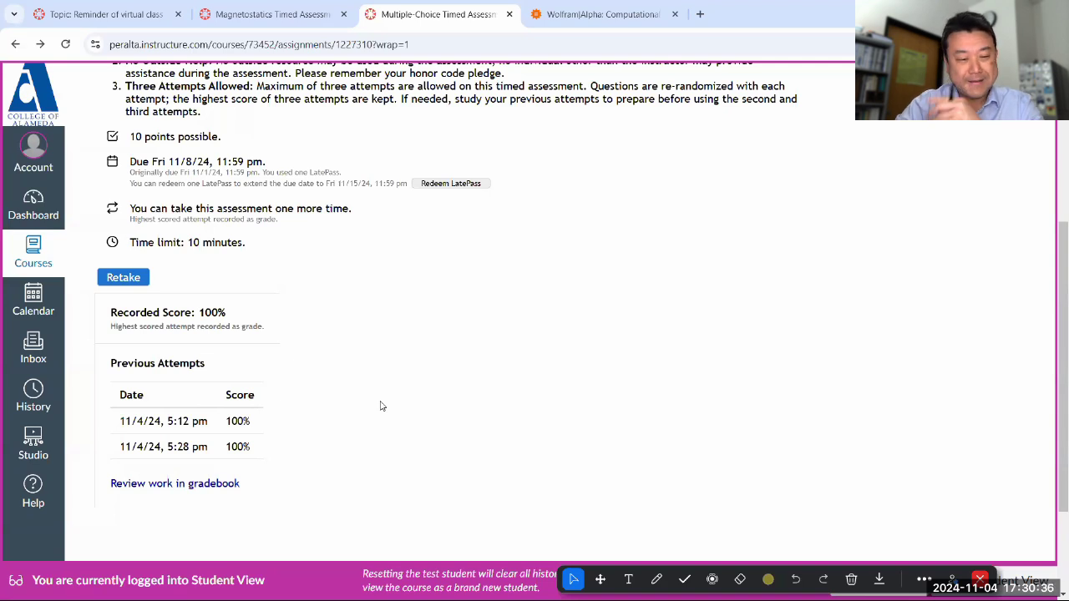
Close the screen annotation toolbar and look over the timed assessment rules again
click(980, 578)
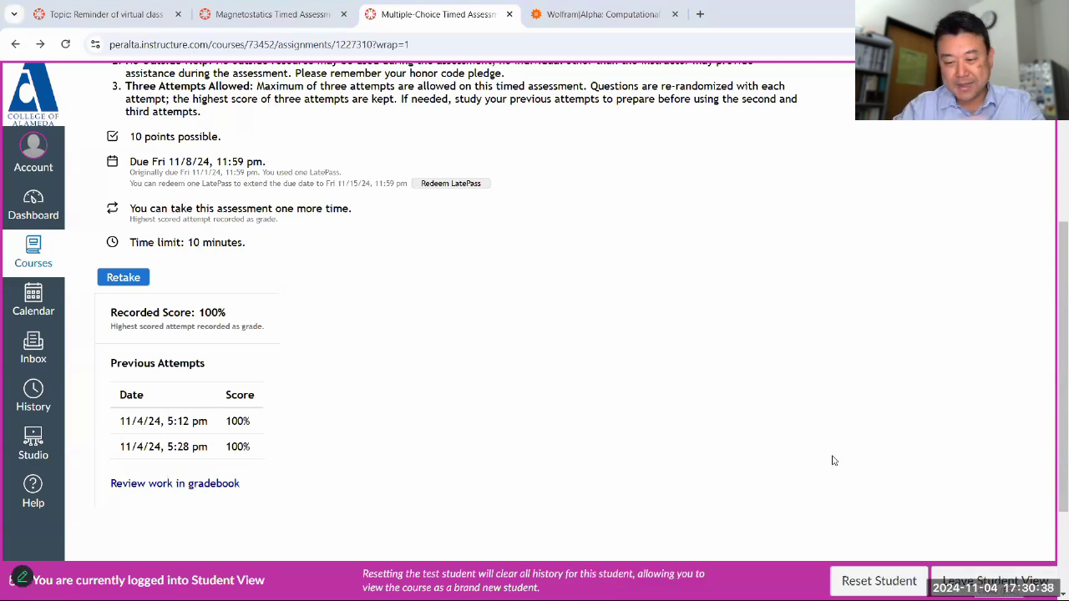
scroll(833, 460, up, 1)
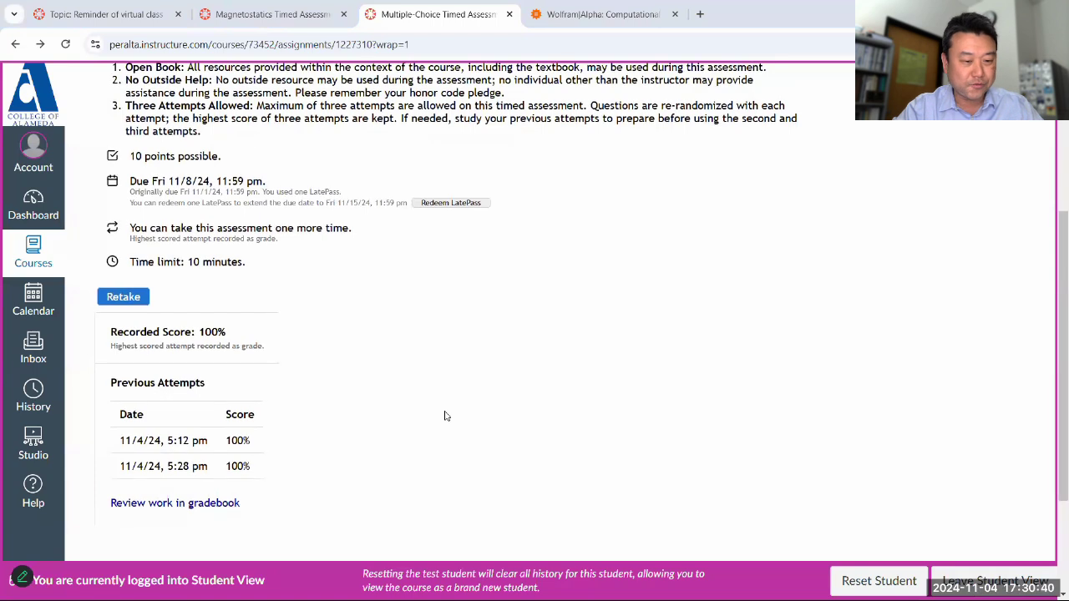
scroll(316, 450, up, 1)
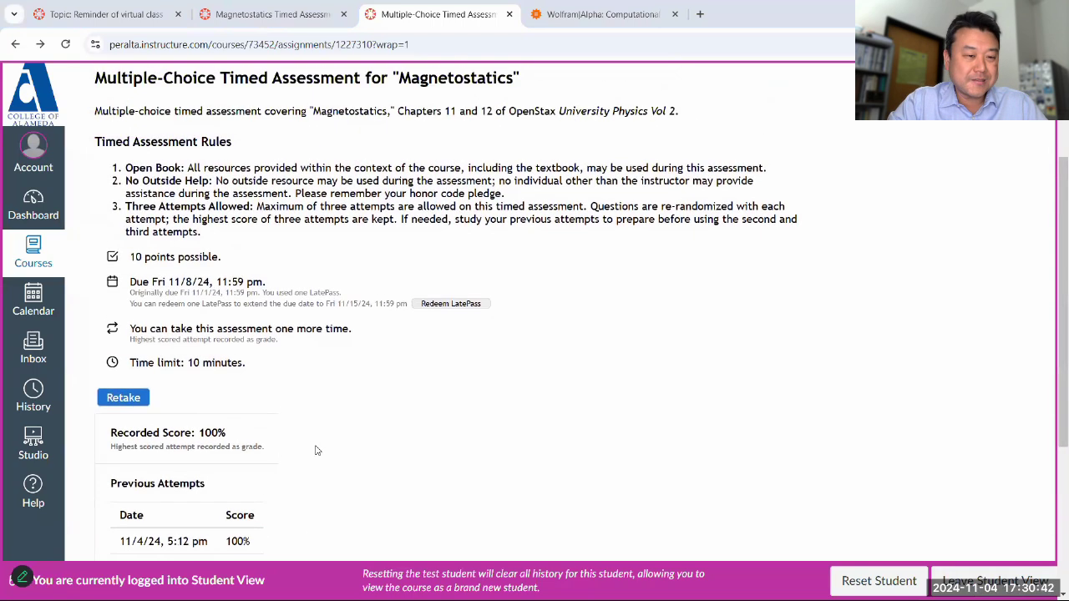
scroll(316, 450, up, 1)
scroll(316, 450, down, 1)
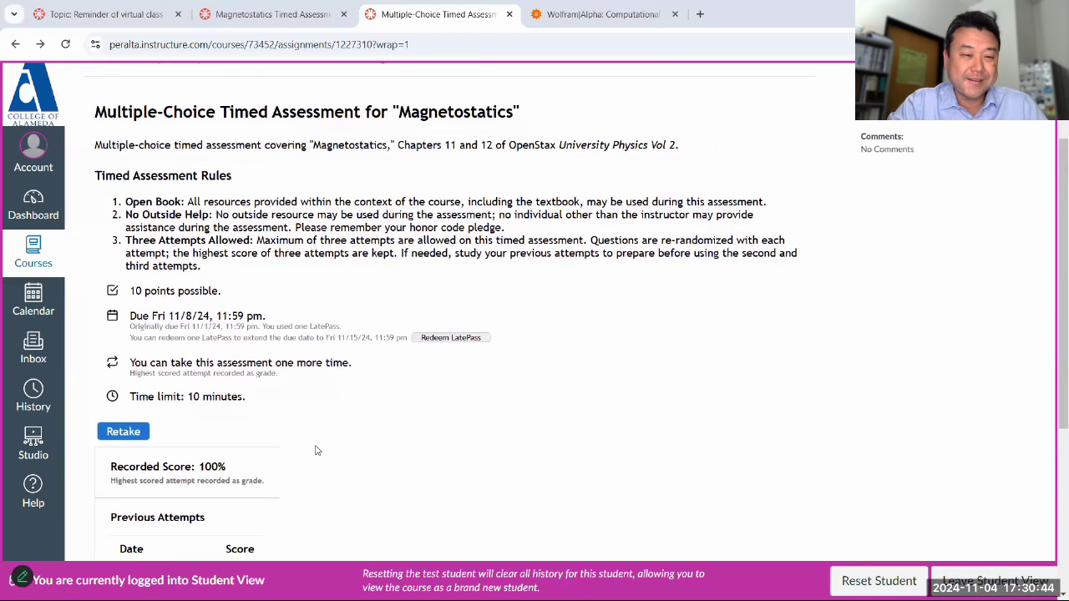